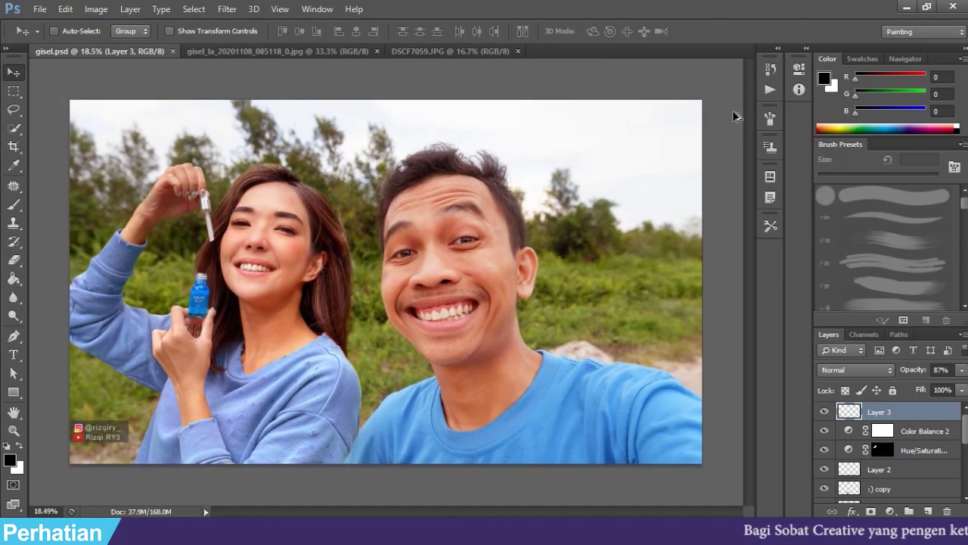
key("ctrl+minus")
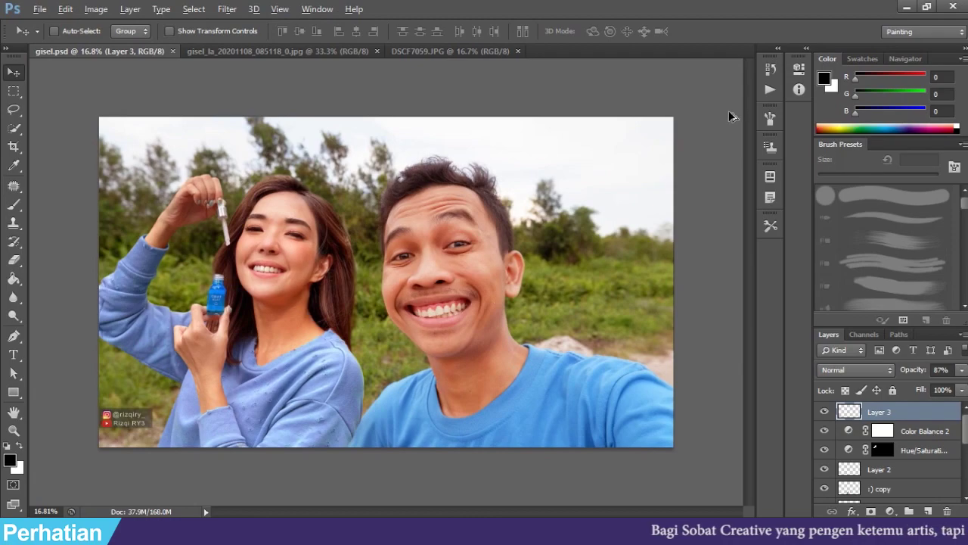
scroll(732, 115, "up", 1, "alt")
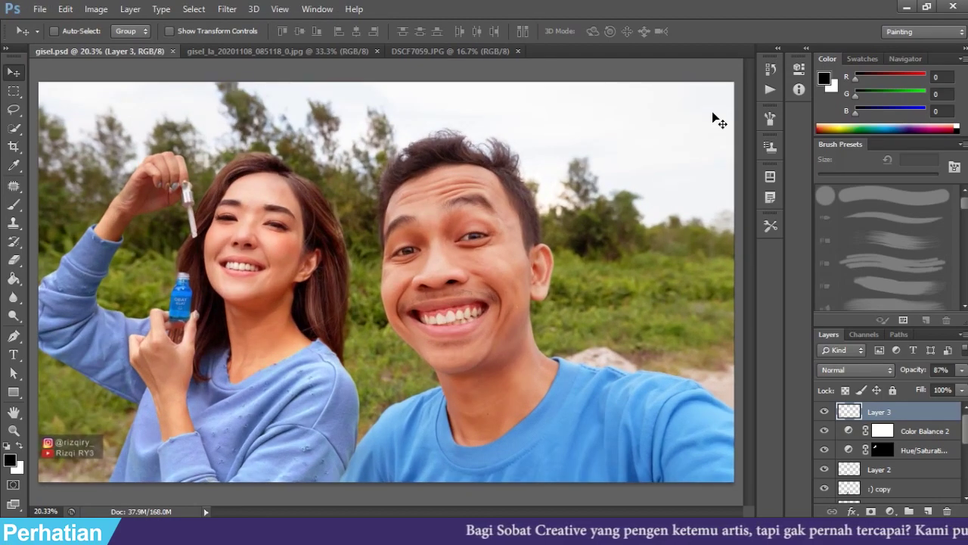
scroll(717, 121, "down", 2, "alt")
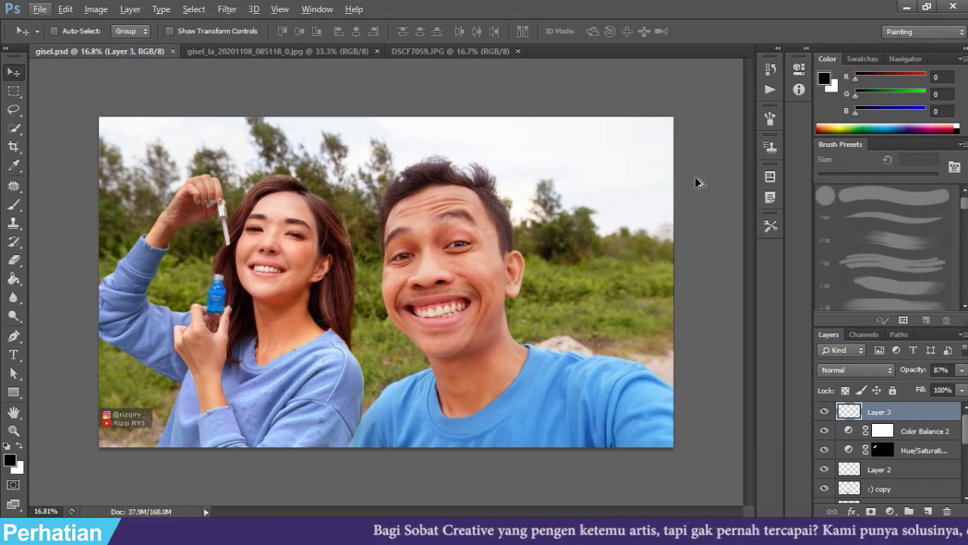
scroll(697, 182, "up", 1, "alt")
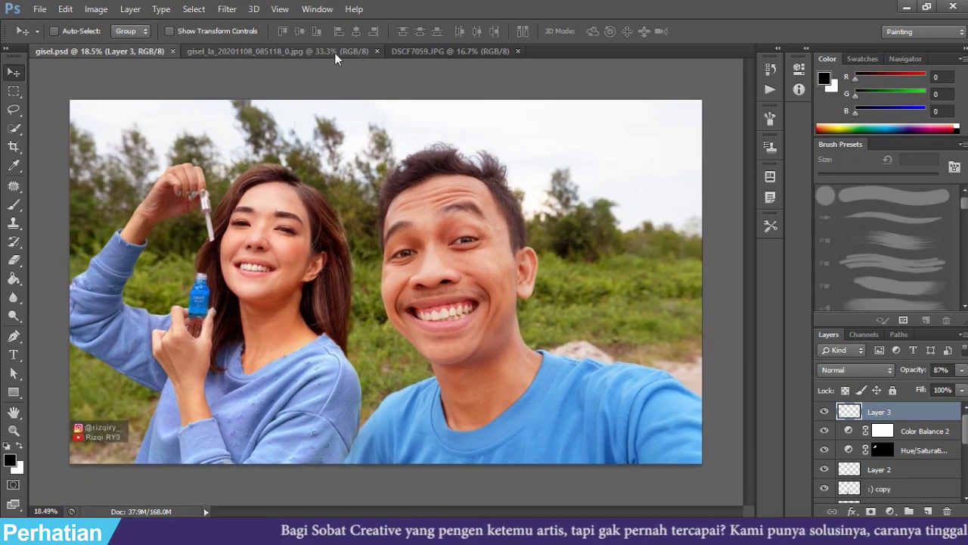
left_click(335, 51)
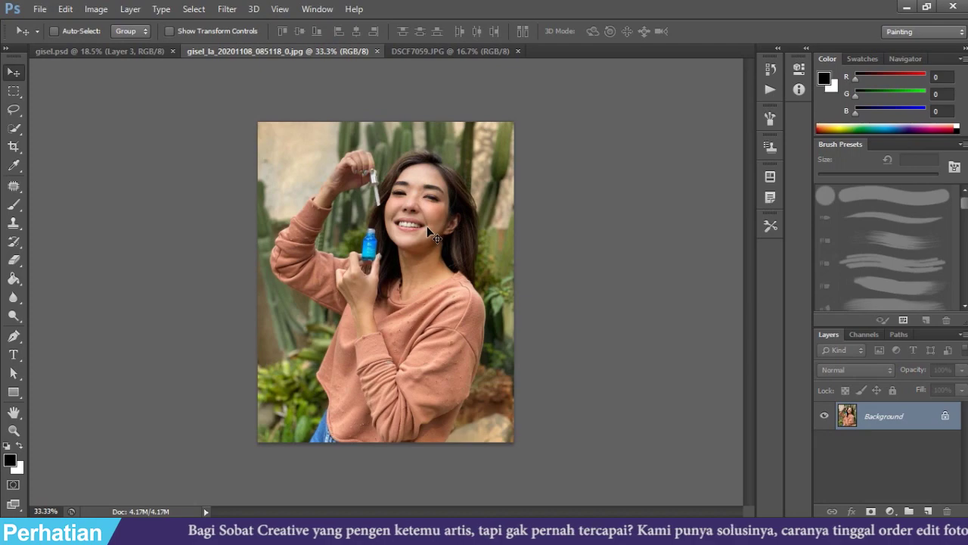
scroll(542, 282, "up", 2, "alt")
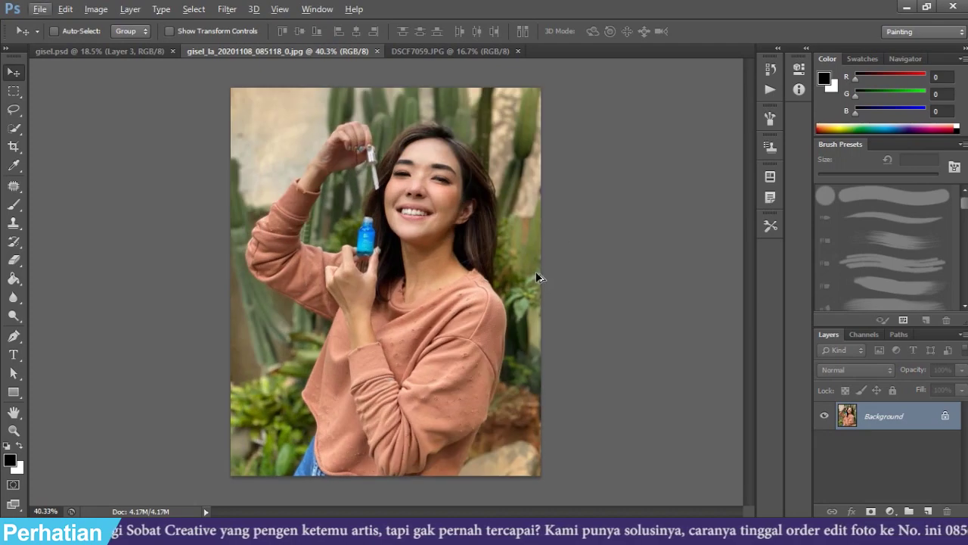
scroll(539, 276, "down", 1, "alt")
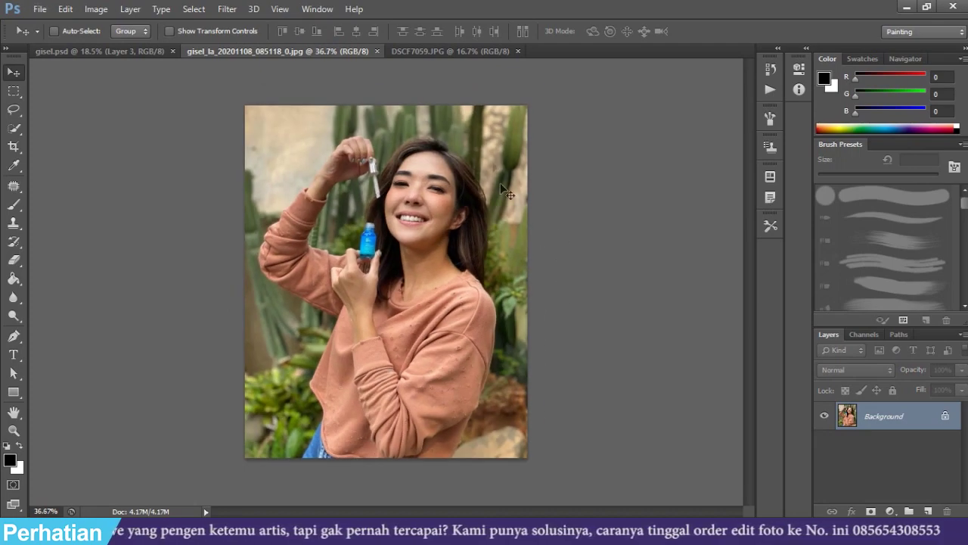
left_click(445, 50)
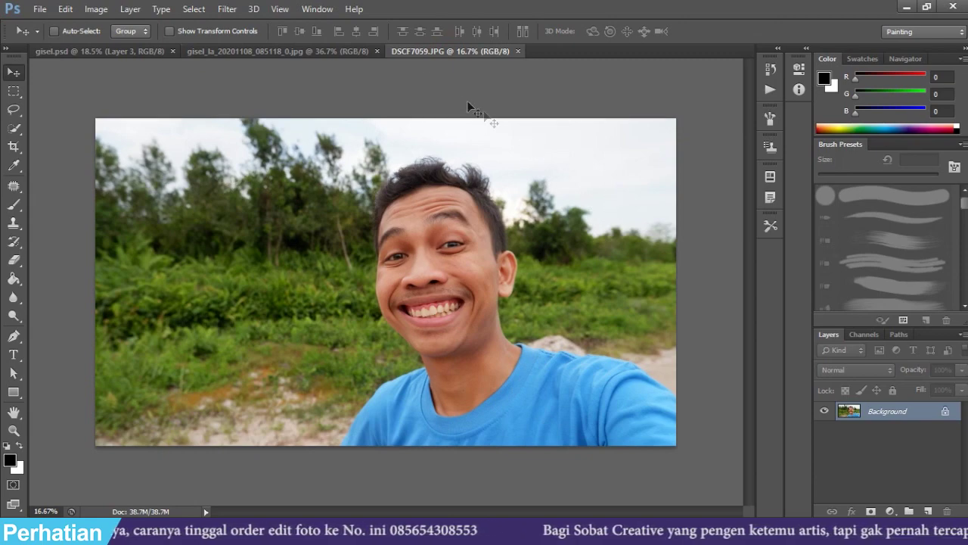
left_click(344, 53)
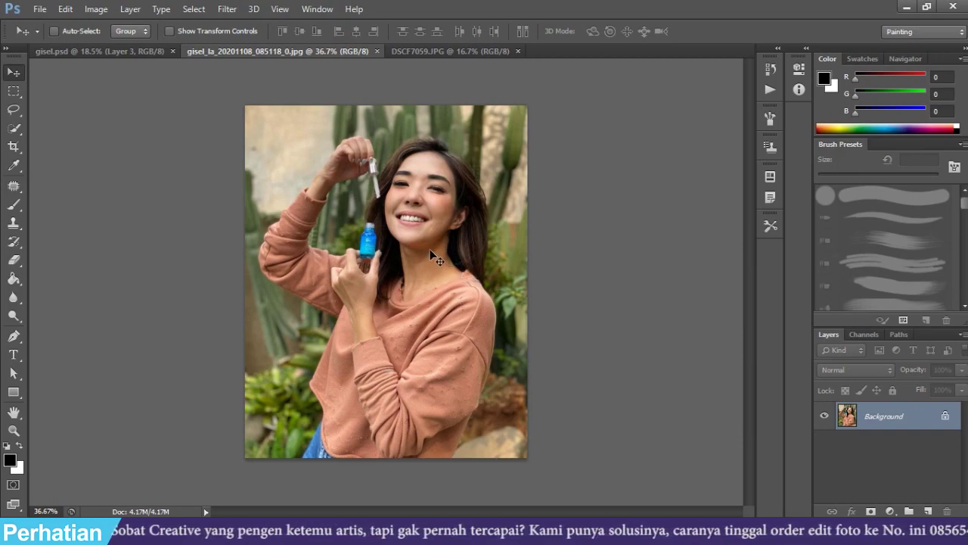
- Quick-select the woman's face, hair, sweater and hand holding the blue bottle
key("w")
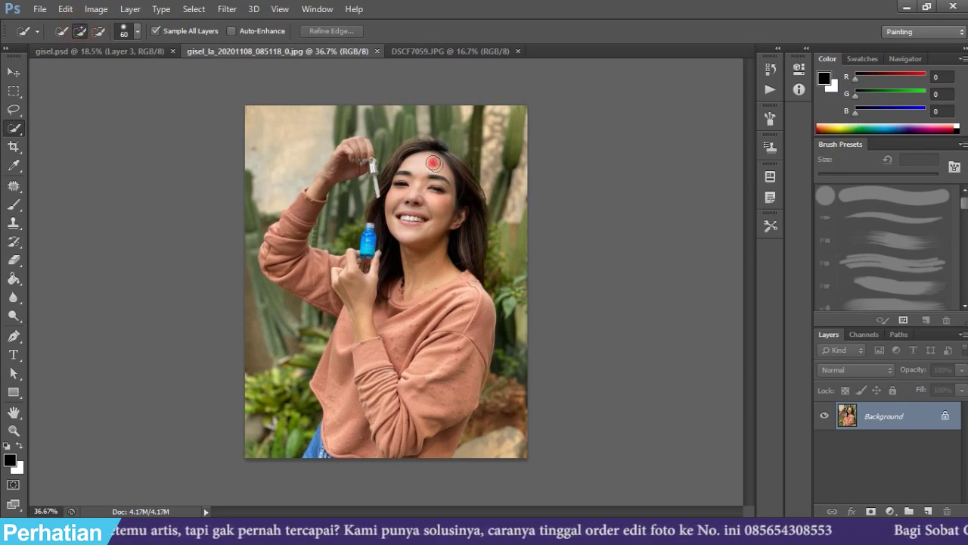
mouse_move(433, 163)
left_mouse_down()
mouse_move(349, 287)
mouse_move(356, 141)
left_mouse_up()
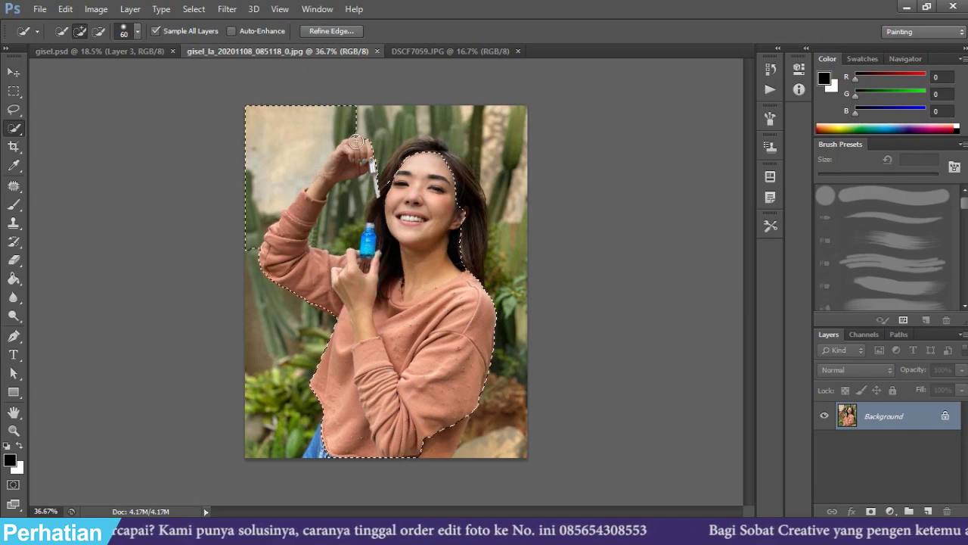
mouse_move(357, 141)
left_mouse_down()
mouse_move(398, 176)
mouse_move(475, 213)
mouse_move(503, 435)
left_mouse_up()
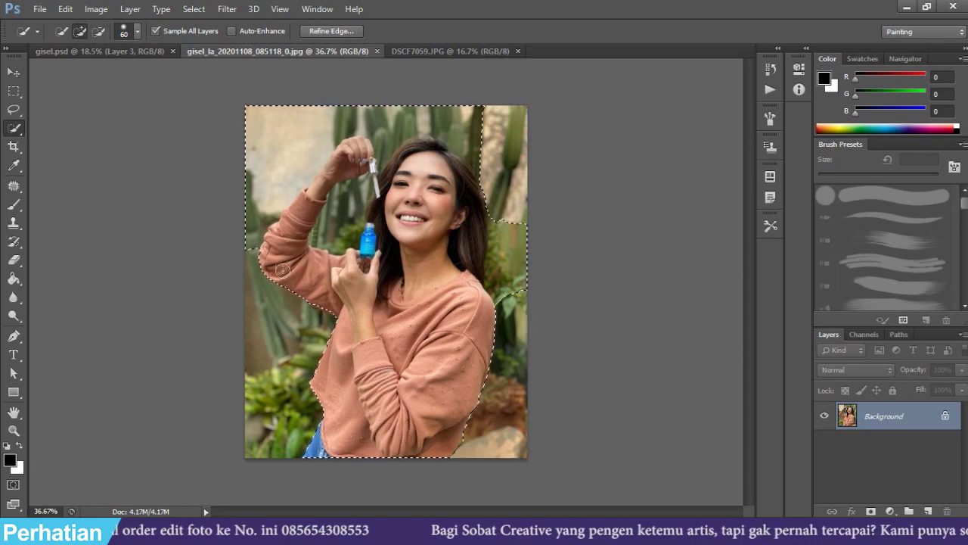
key("alt")
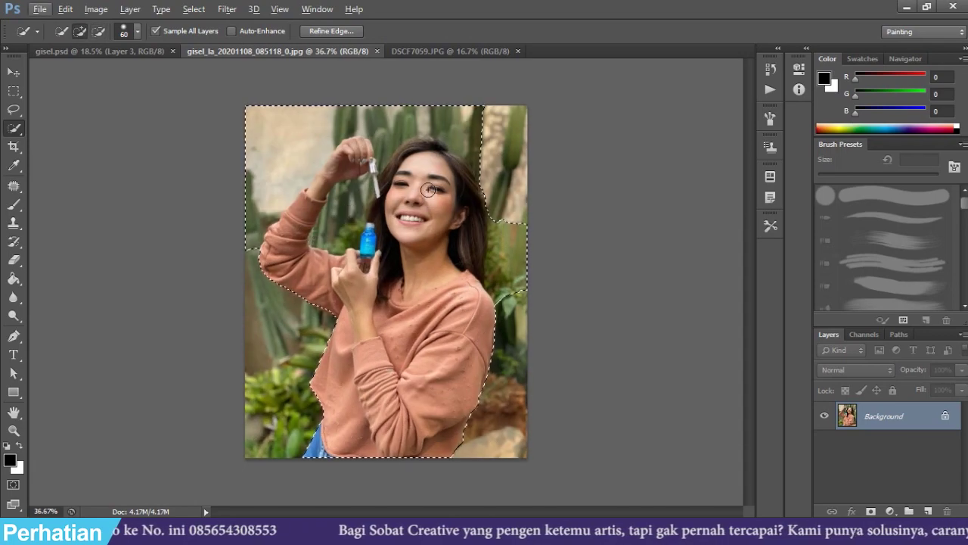
- Drag the woman into DSCF7059.JPG, scale her to about 246% and rotate her -3.66°
left_click(13, 72)
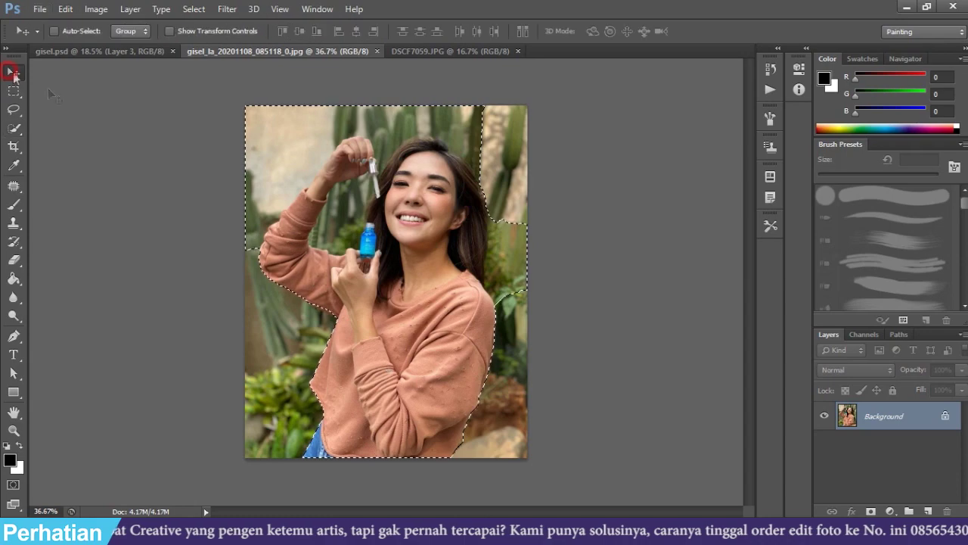
mouse_move(364, 234)
left_mouse_down()
mouse_move(432, 92)
mouse_move(297, 302)
mouse_move(230, 340)
left_mouse_up()
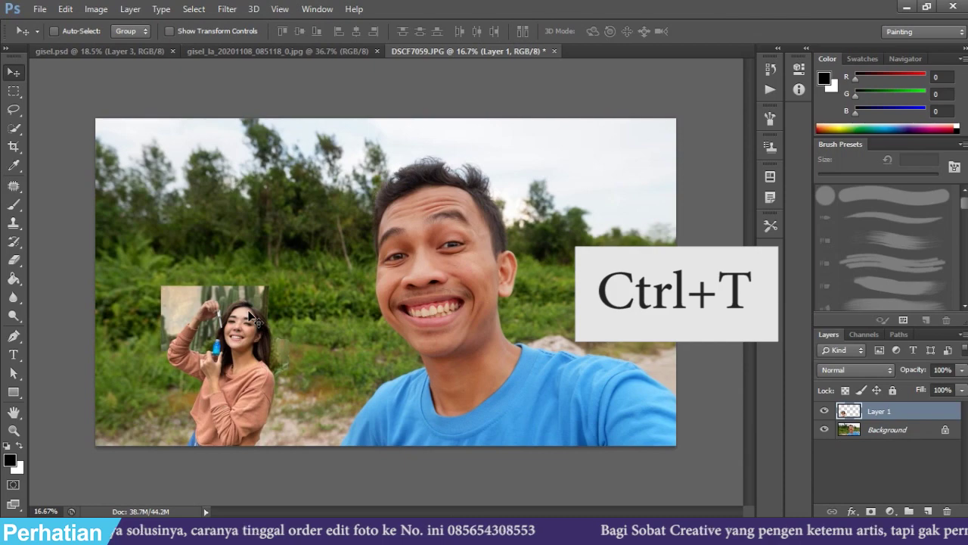
key("ctrl+t")
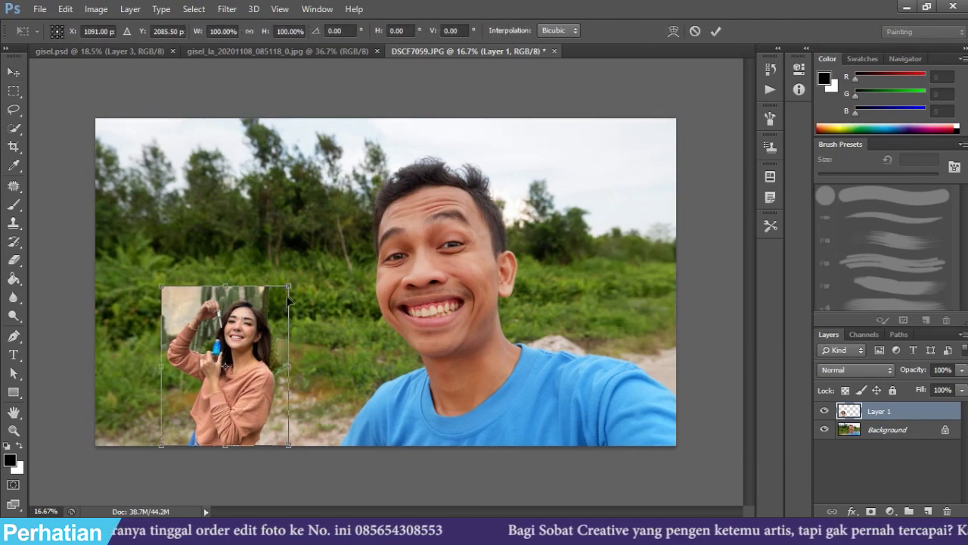
left_click_drag(289, 287, 401, 146)
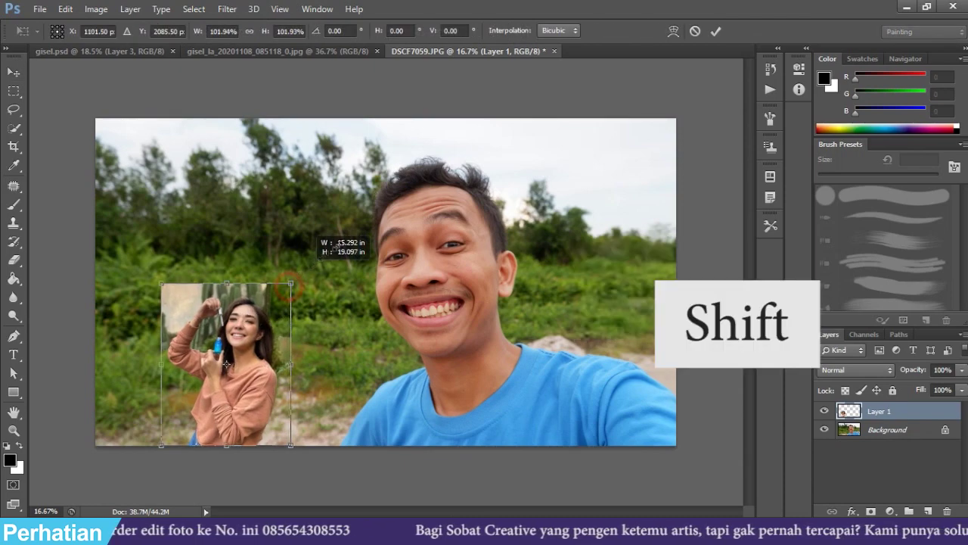
left_click_drag(294, 246, 238, 277)
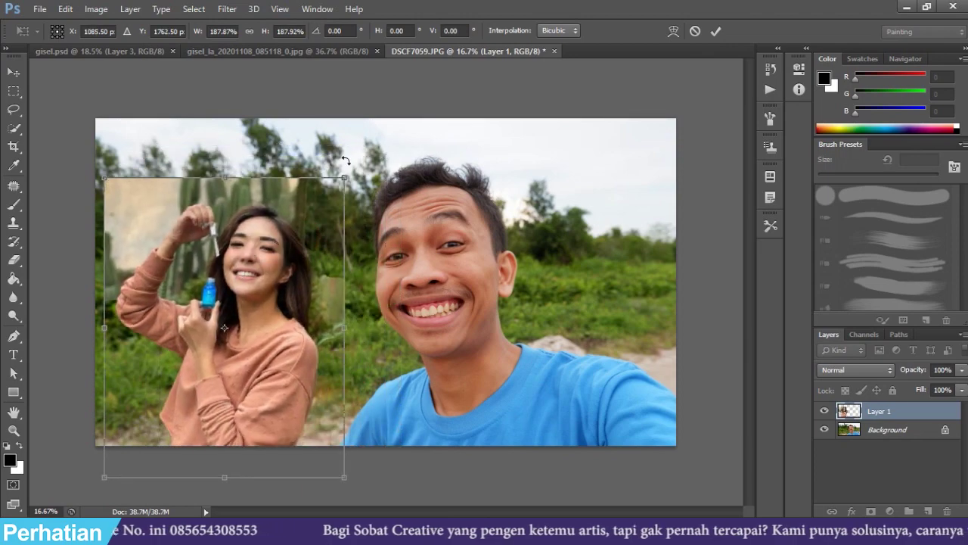
left_click_drag(347, 175, 390, 121)
left_click_drag(302, 193, 277, 222)
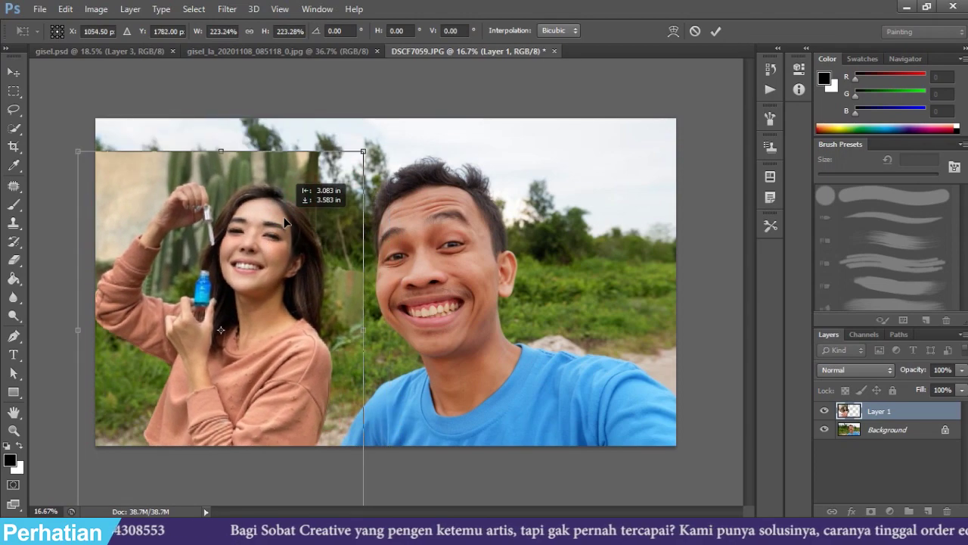
left_click_drag(362, 152, 390, 127)
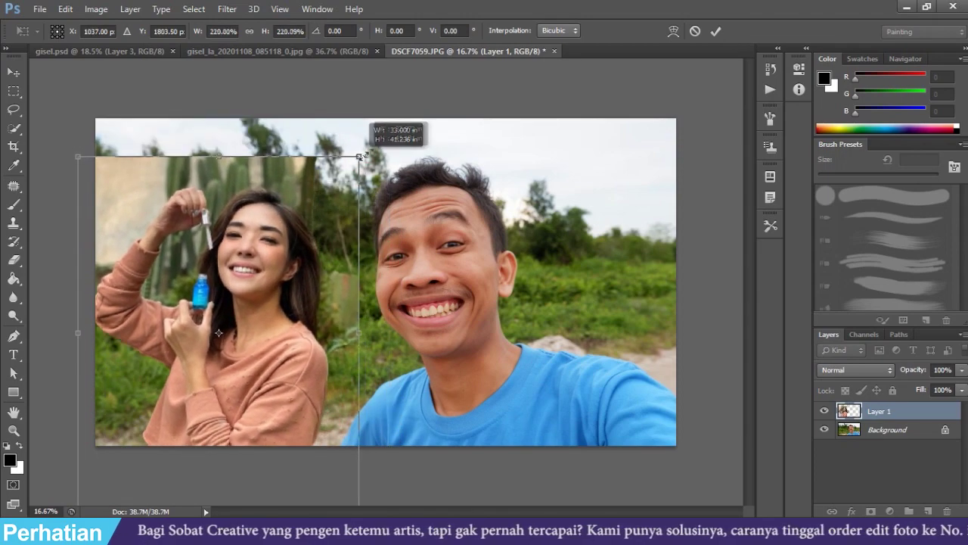
left_click_drag(305, 195, 305, 219)
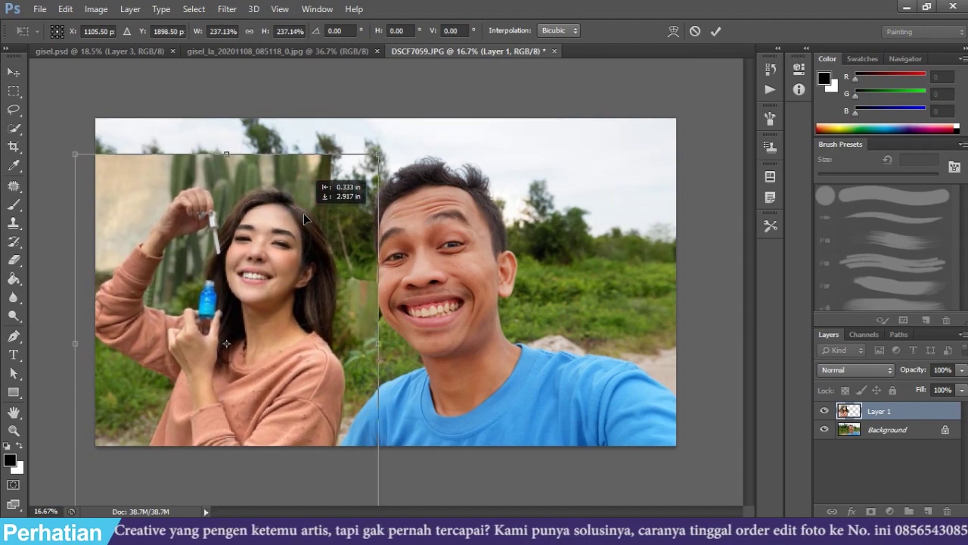
left_click_drag(397, 146, 384, 136)
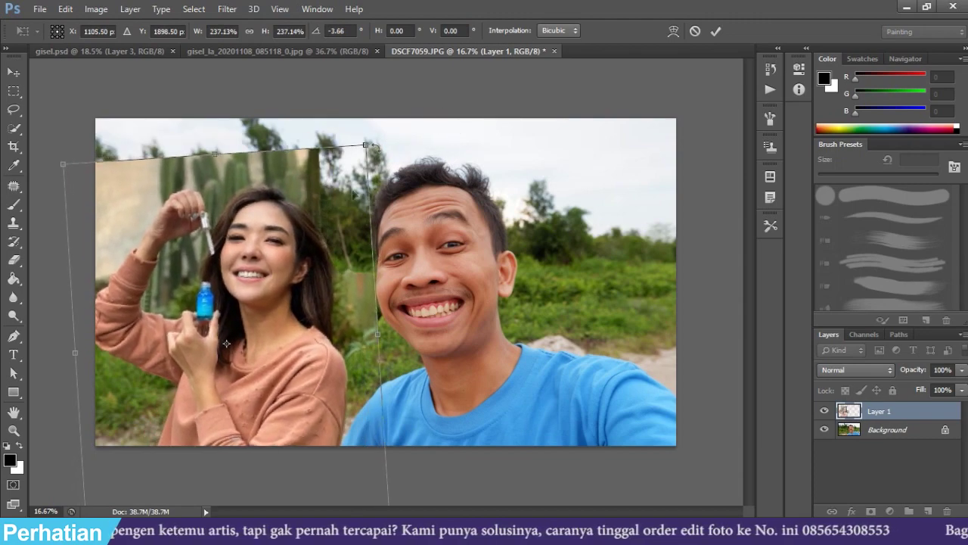
mouse_move(335, 224)
left_mouse_down()
mouse_move(332, 213)
mouse_move(340, 217)
left_mouse_up()
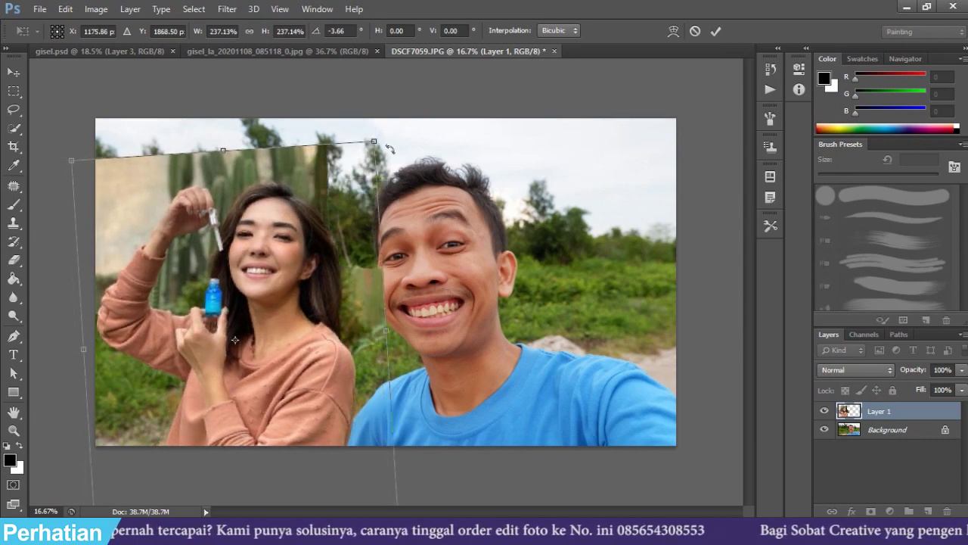
left_click_drag(378, 142, 370, 141)
left_click_drag(338, 175, 327, 181)
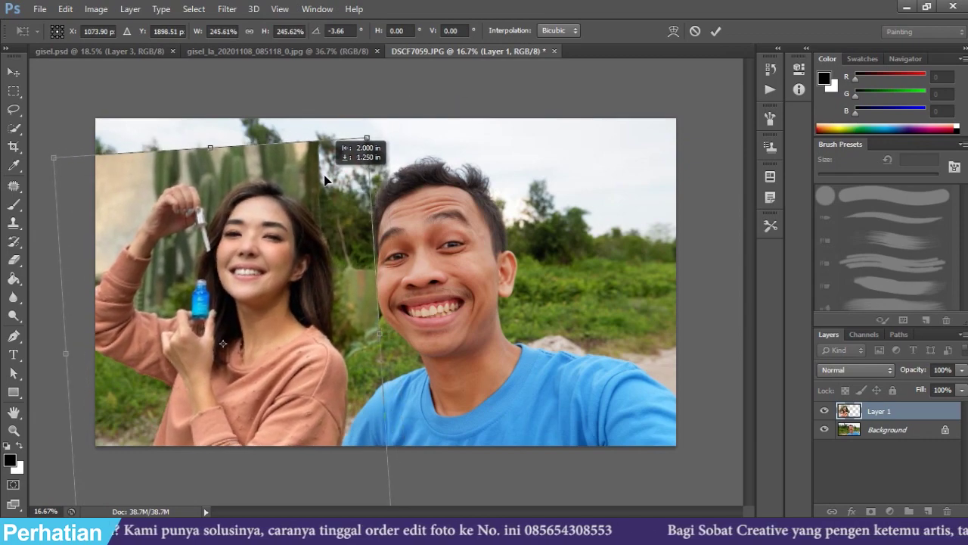
double_click(69, 320)
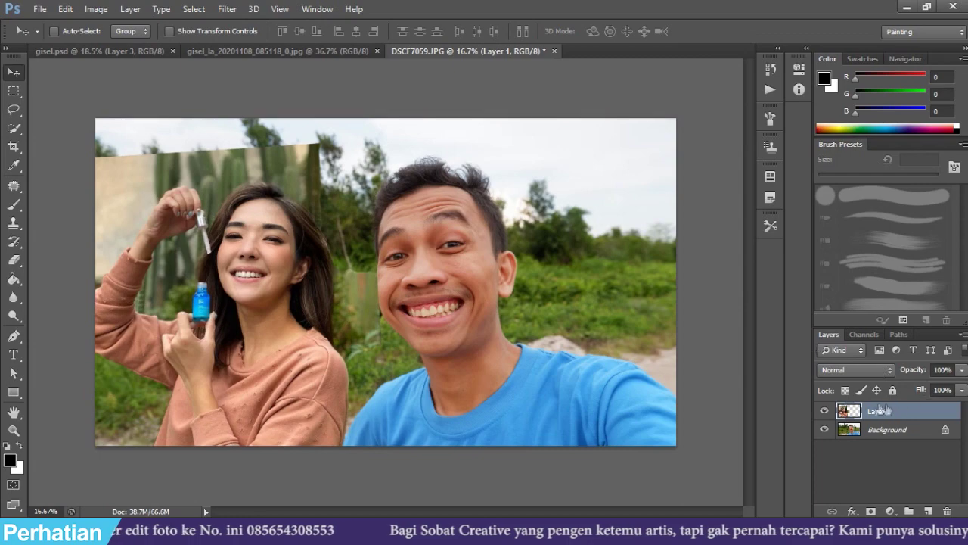
- Rename the woman's layer from Layer 1 to gisella
double_click(876, 411)
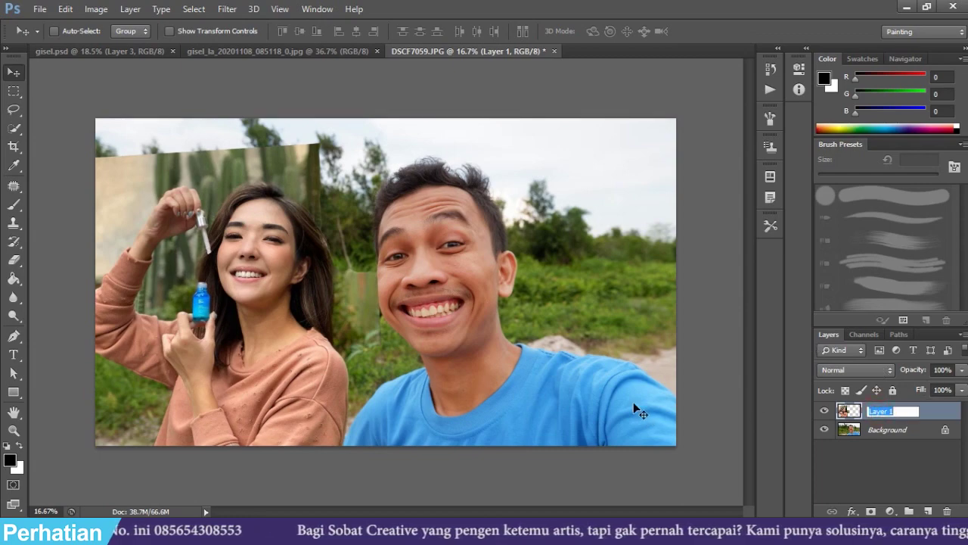
type("gisella")
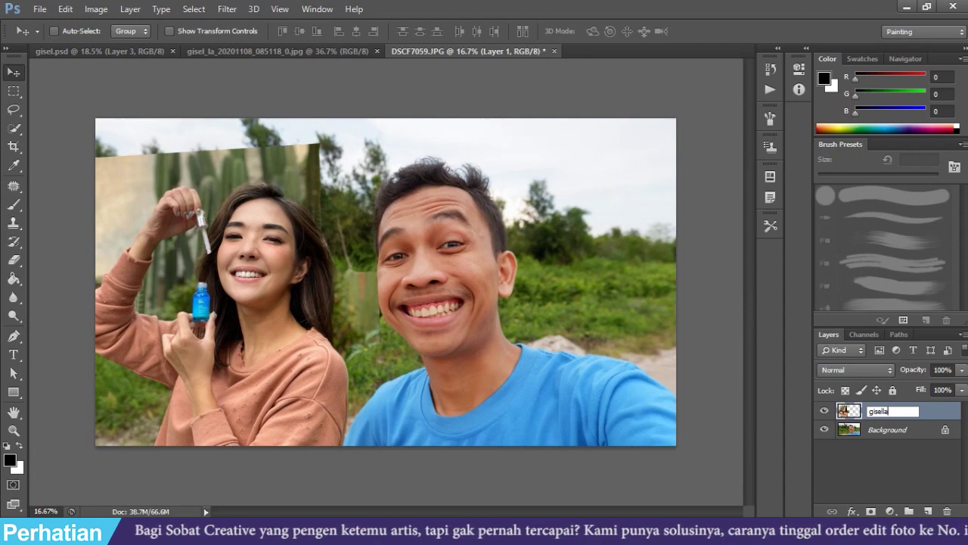
key("Return")
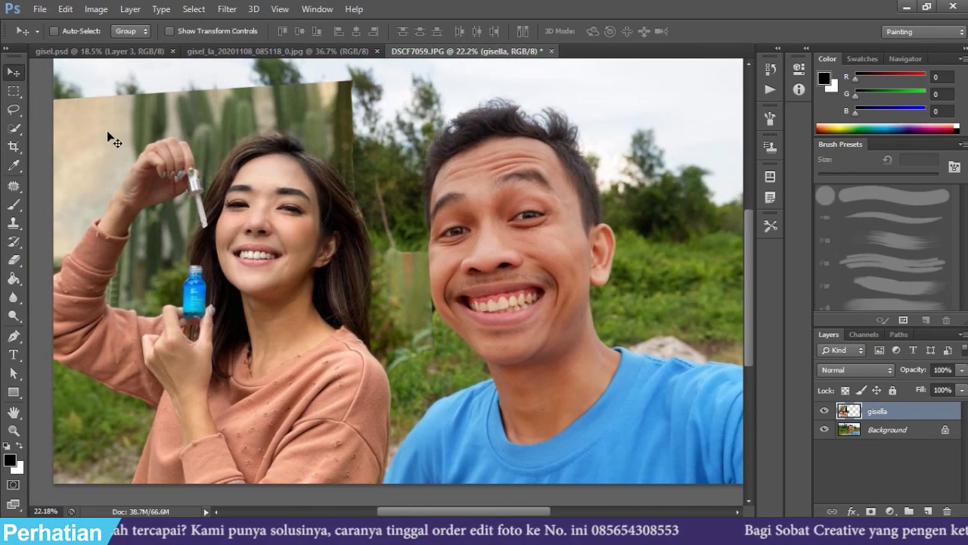
- Set the Eraser to 0% hardness and 100% opacity
key("e")
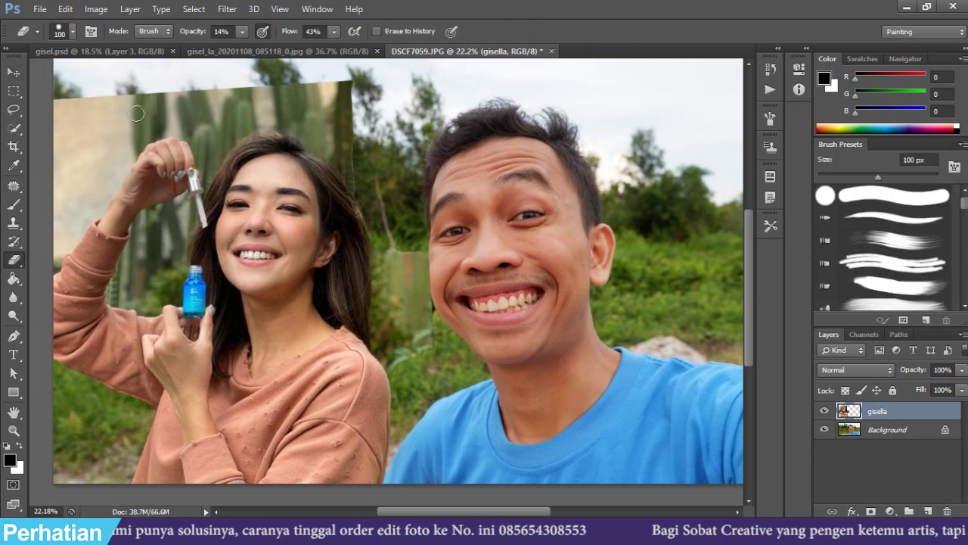
right_click(136, 113)
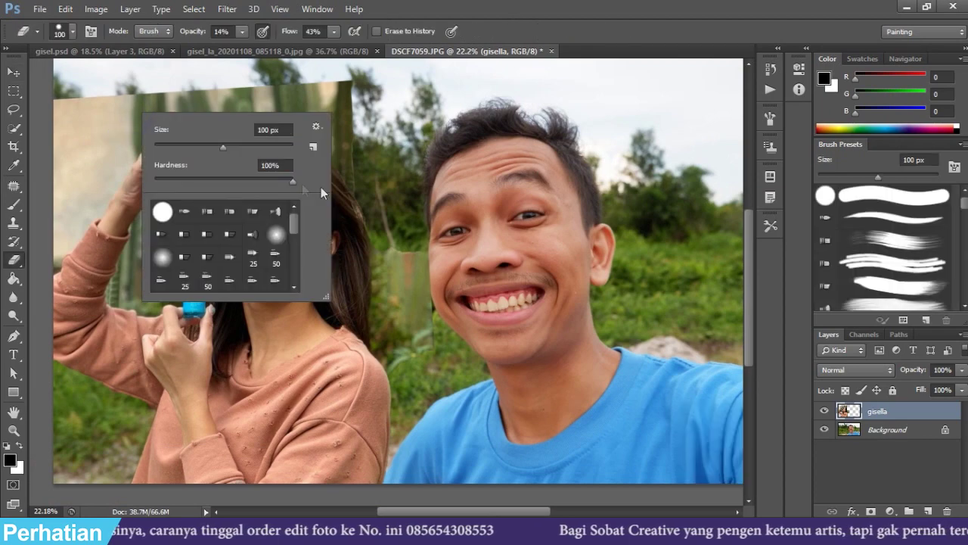
left_click_drag(248, 183, 164, 182)
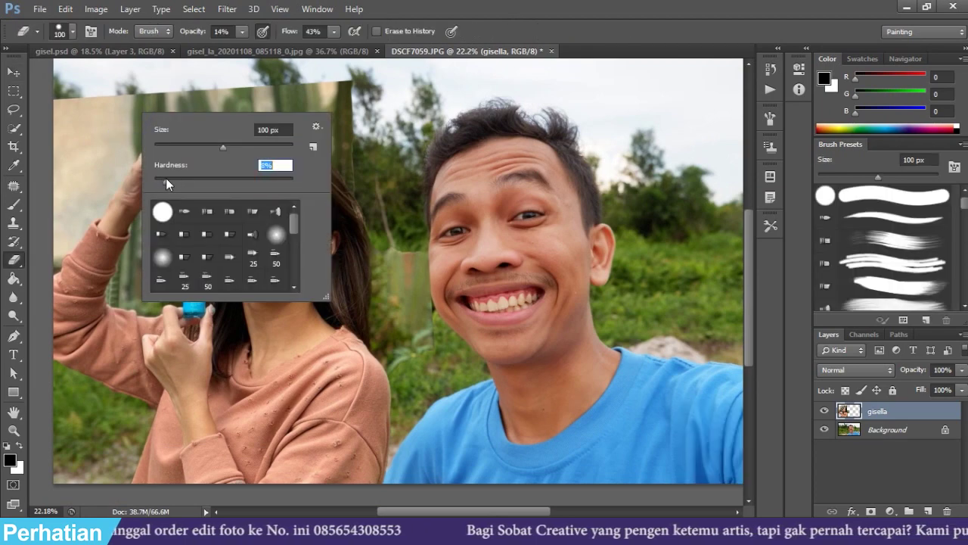
left_click(243, 32)
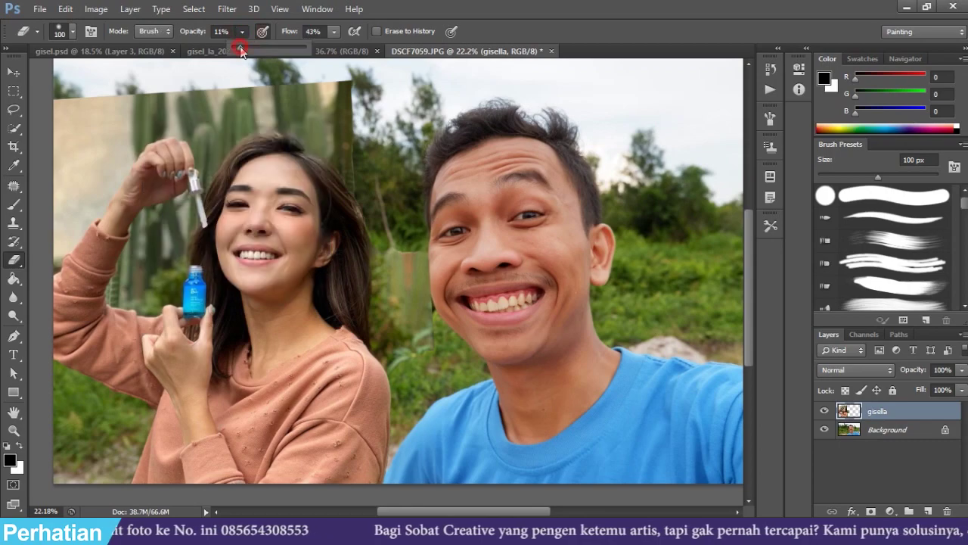
left_click_drag(240, 49, 344, 56)
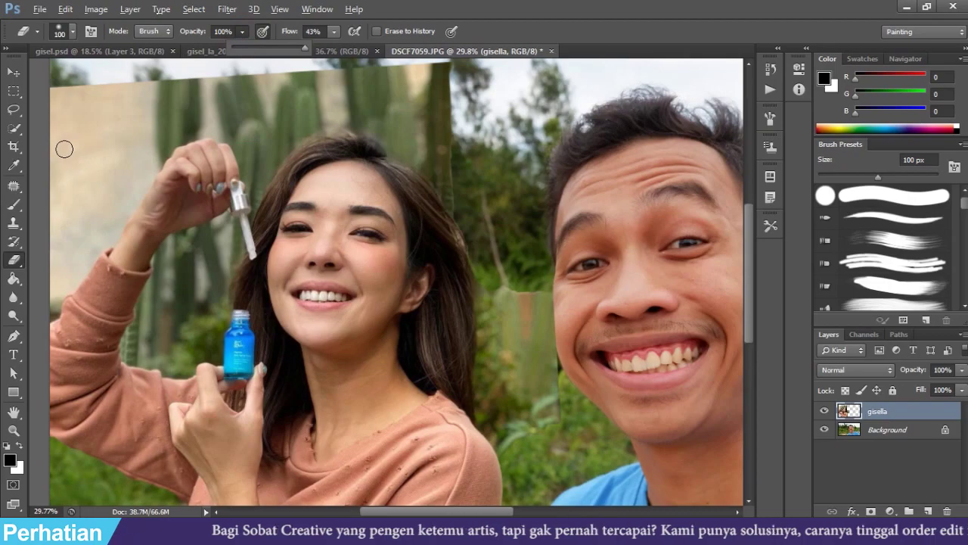
- Erase the leftover cactus background above her arm and along her sleeve edge
scroll(65, 149, "up", 3, "alt")
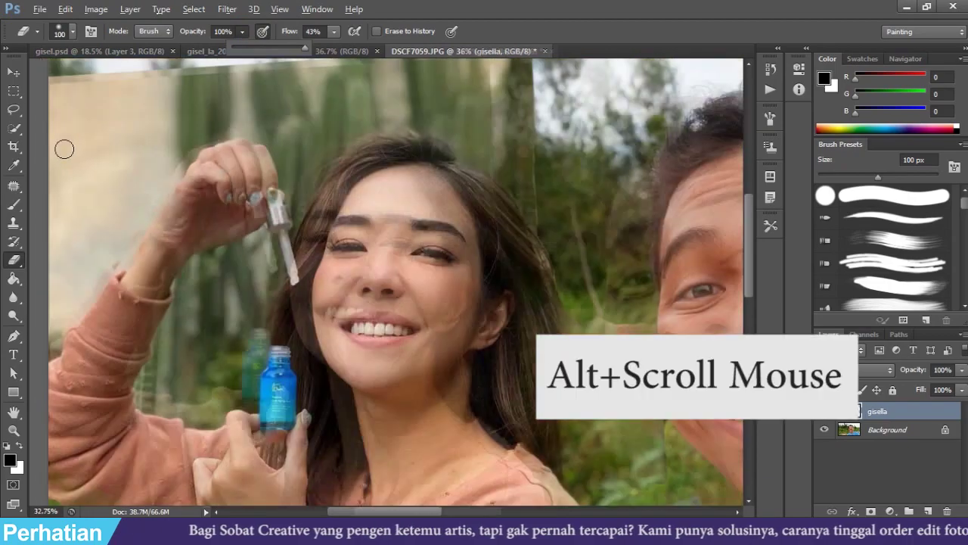
scroll(65, 147, "up", 2, "alt")
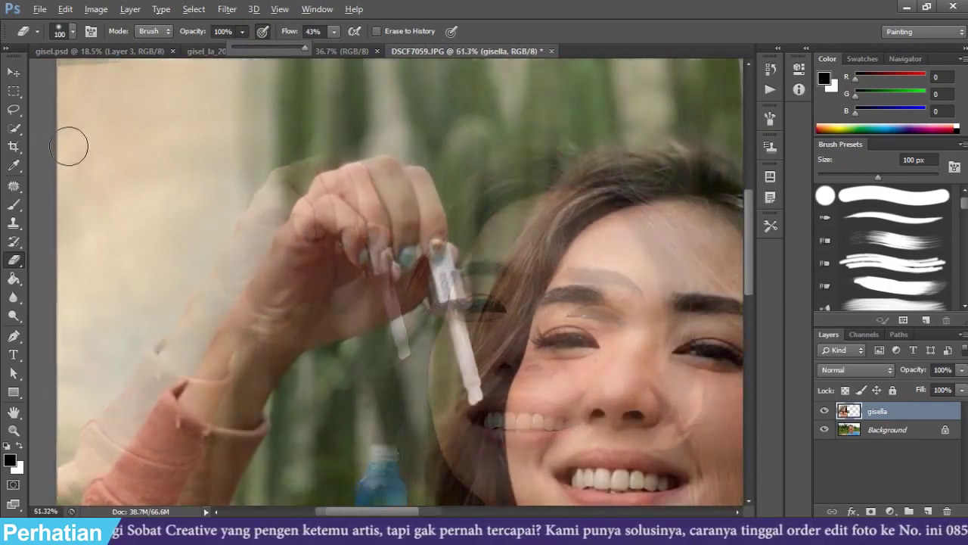
left_click_drag(54, 180, 345, 35)
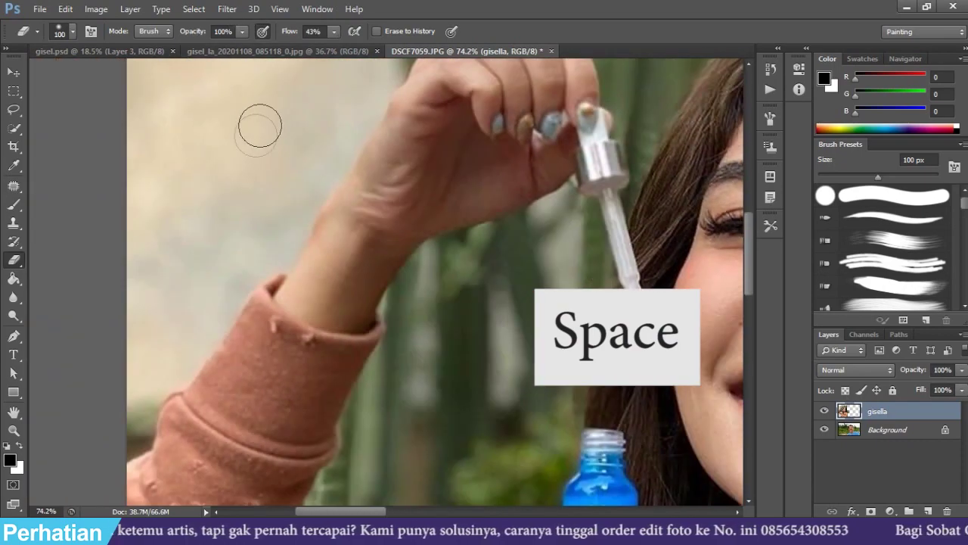
mouse_move(257, 147)
left_mouse_down()
mouse_move(283, 97)
mouse_move(151, 261)
mouse_move(147, 318)
left_mouse_up()
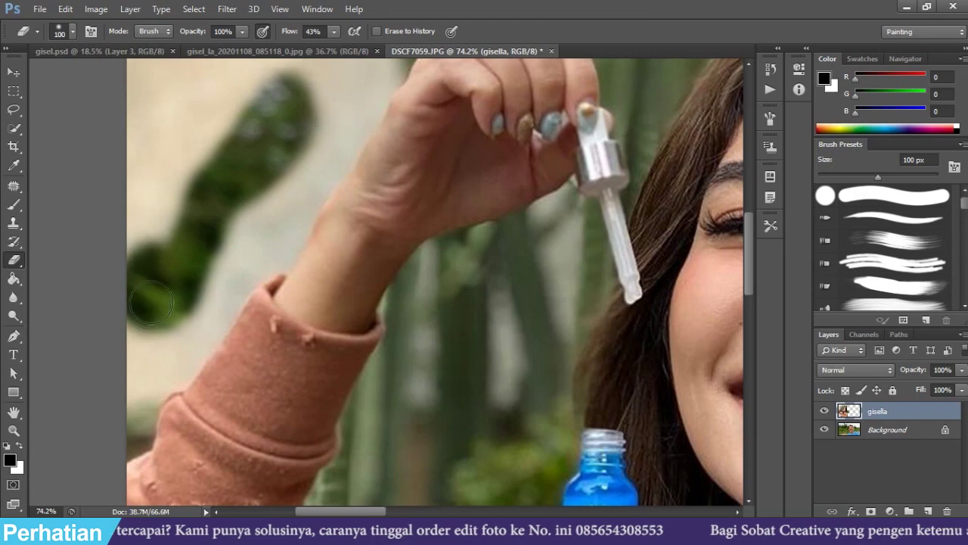
scroll(196, 337, "up", 2)
key("bracketleft")
left_click_drag(410, 280, 497, 134)
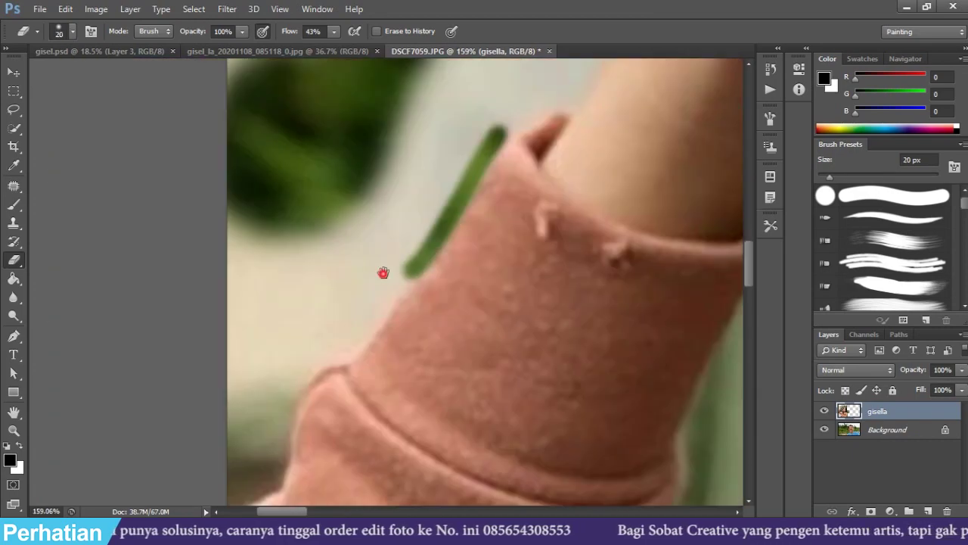
left_click_drag(424, 378, 552, 151)
scroll(557, 186, "up", 2)
left_click_drag(499, 276, 612, 106)
mouse_move(554, 165)
left_mouse_down()
mouse_move(438, 281)
mouse_move(583, 167)
mouse_move(414, 320)
mouse_move(309, 210)
mouse_move(212, 404)
mouse_move(320, 134)
mouse_move(342, 194)
mouse_move(276, 295)
mouse_move(305, 82)
mouse_move(411, 297)
mouse_move(342, 227)
mouse_move(325, 249)
left_mouse_up()
- Erase the remaining background around the bottle, dropper and tops of her fingers
key("bracketright")
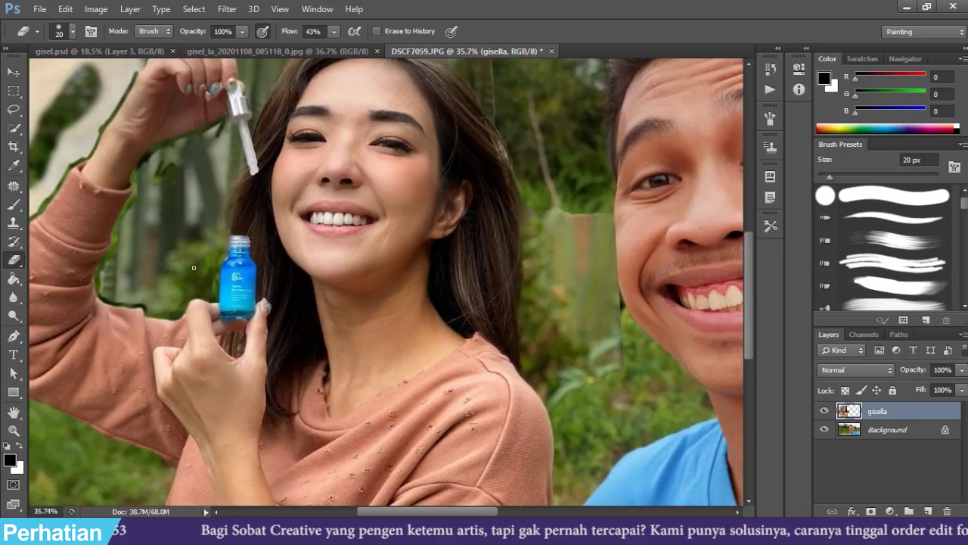
left_click_drag(310, 318, 299, 308)
scroll(310, 242, "down", 3)
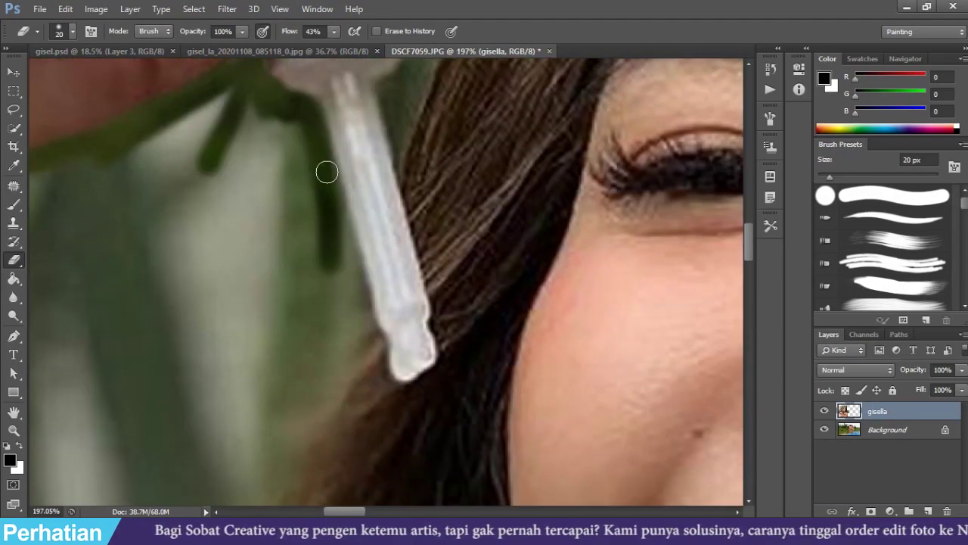
scroll(325, 168, "down", 3)
scroll(363, 341, "up", 5)
scroll(361, 198, "down", 3)
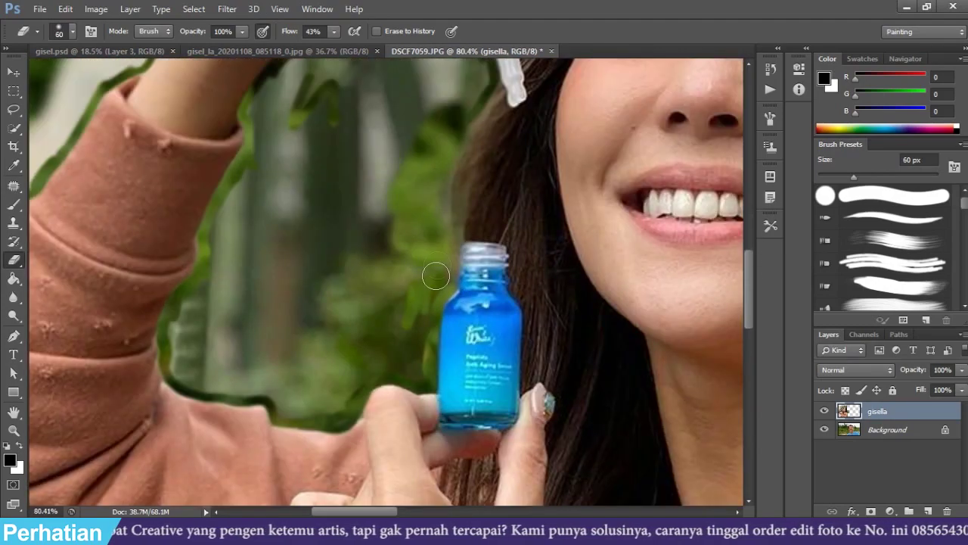
scroll(434, 277, "down", 3)
scroll(446, 152, "up", 5)
scroll(446, 136, "up", 1)
mouse_move(447, 136)
left_mouse_down()
mouse_move(371, 219)
mouse_move(417, 205)
mouse_move(274, 244)
mouse_move(410, 171)
mouse_move(380, 116)
left_mouse_up()
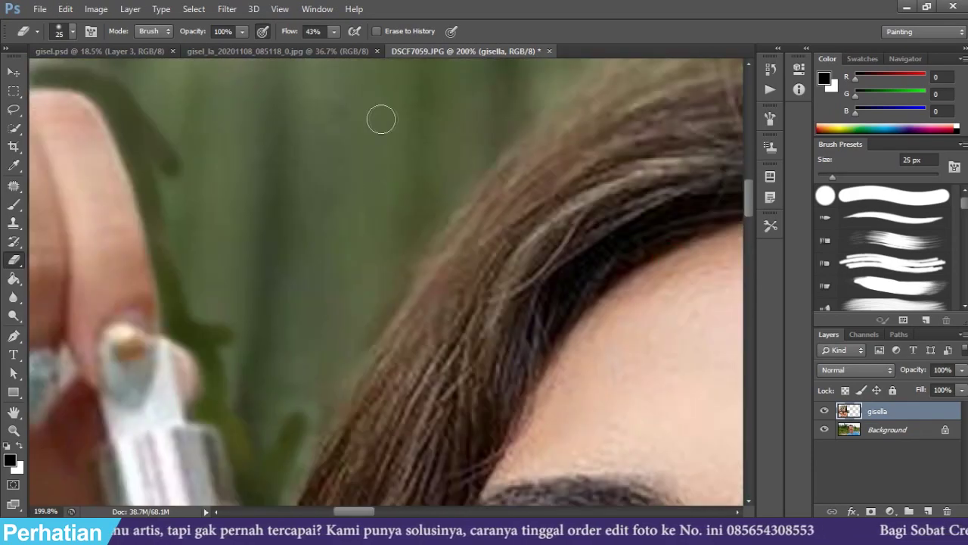
scroll(362, 153, "down", 8)
scroll(339, 348, "up", 1)
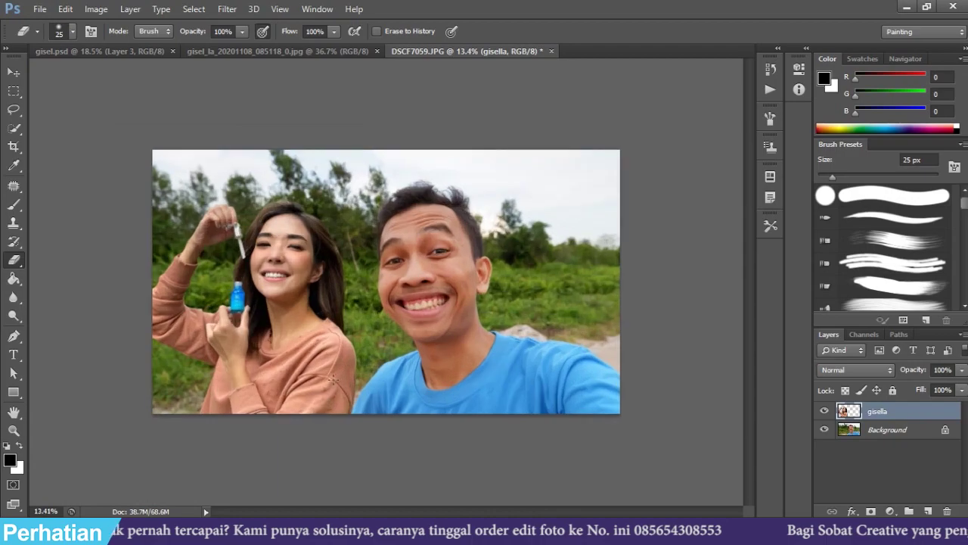
scroll(339, 348, "up", 2)
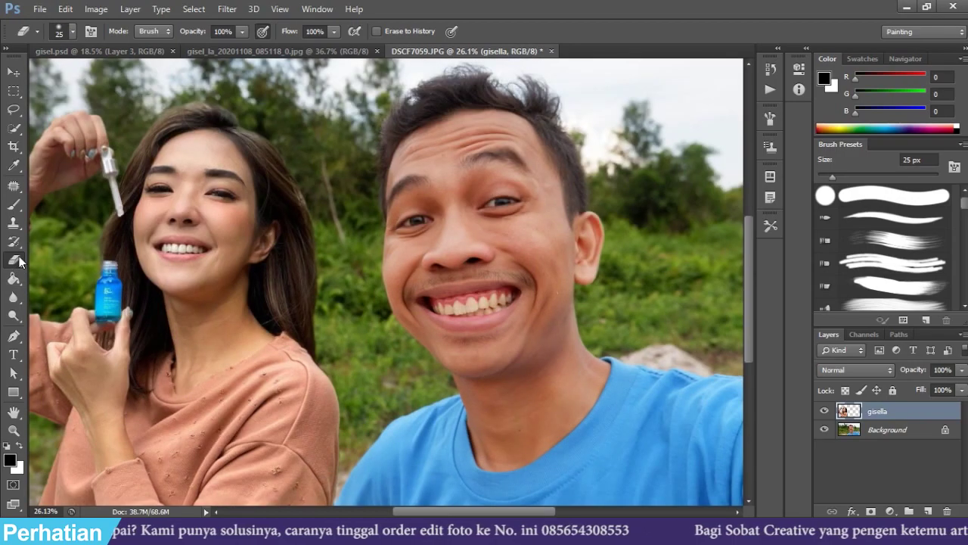
mouse_move(283, 453)
left_mouse_down()
mouse_move(411, 280)
mouse_move(255, 190)
mouse_move(204, 56)
mouse_move(260, 199)
mouse_move(257, 158)
mouse_move(492, 58)
mouse_move(129, 53)
left_mouse_up()
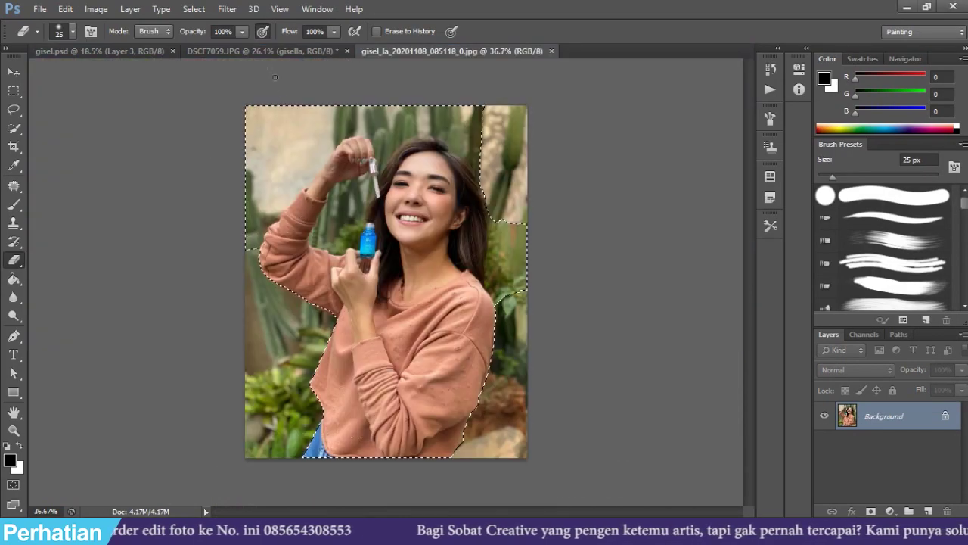
- Back in DSCF7059.JPG, duplicate gisella as gisella copy and hide the original layer
left_click(224, 50)
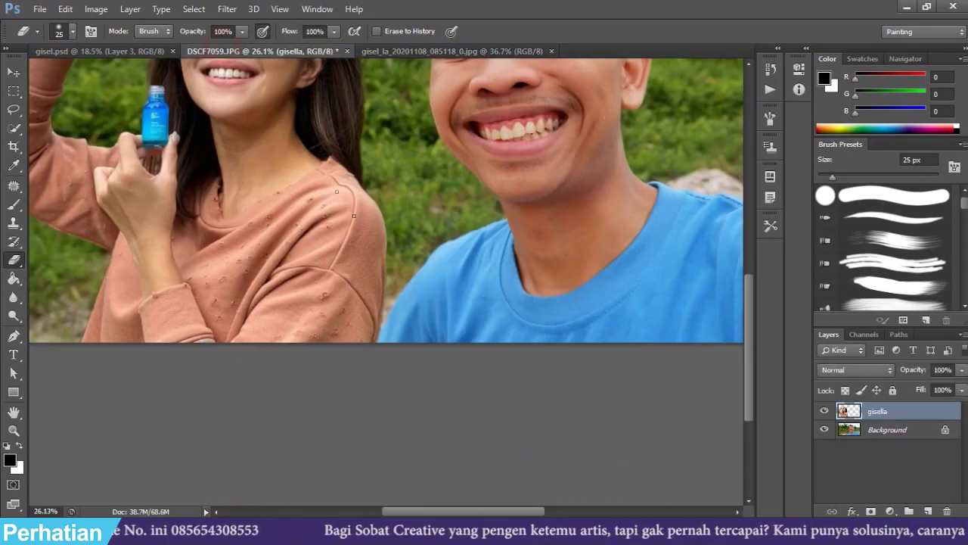
left_click_drag(224, 251, 273, 350)
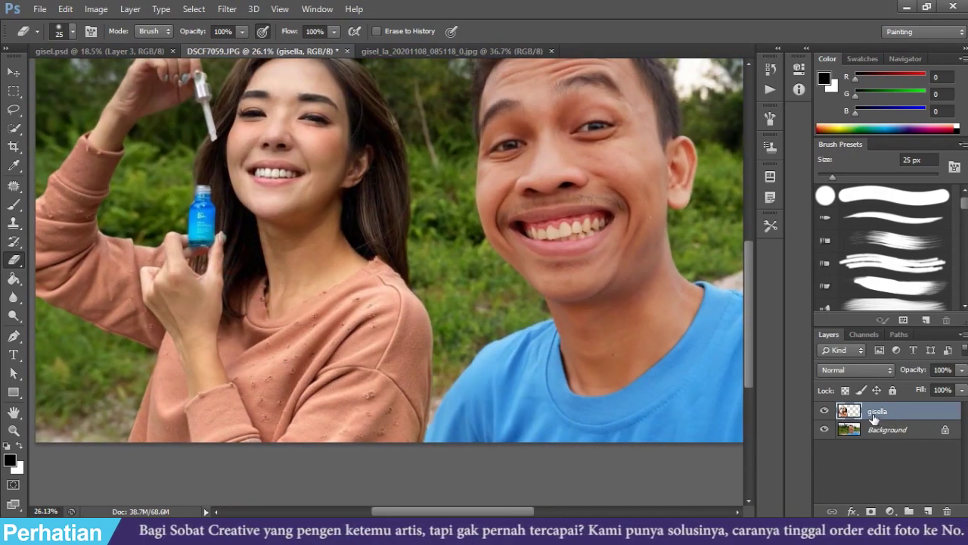
key("ctrl+j")
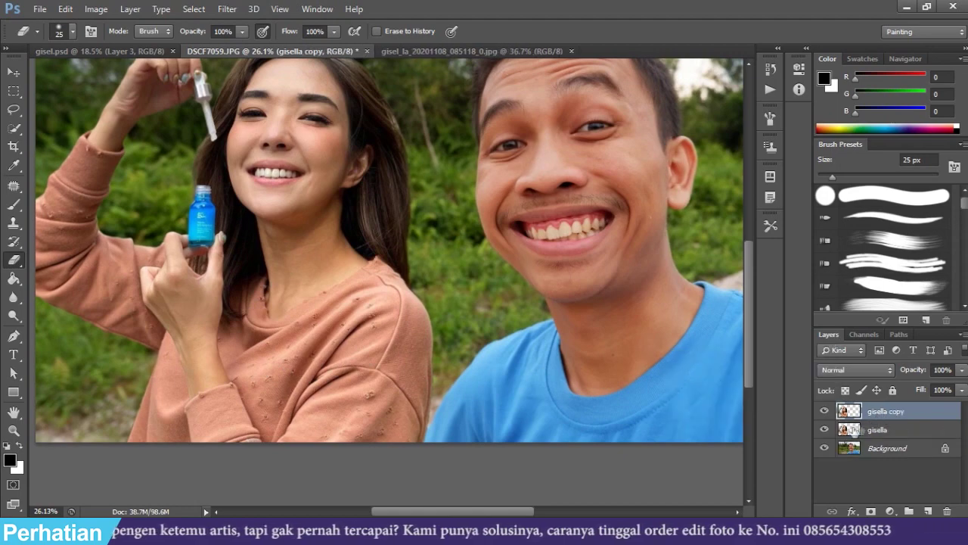
left_click(820, 430)
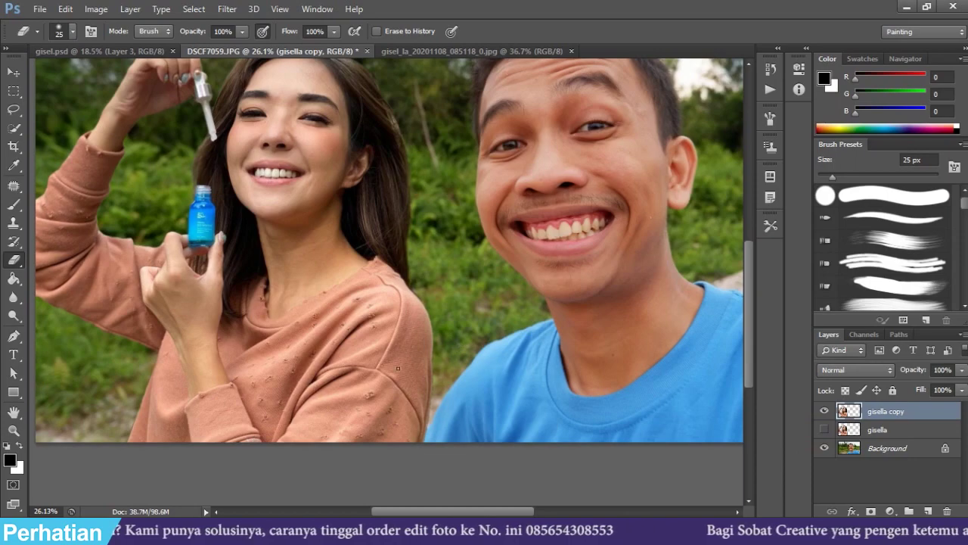
scroll(398, 368, "up", 5)
scroll(399, 328, "down", 1)
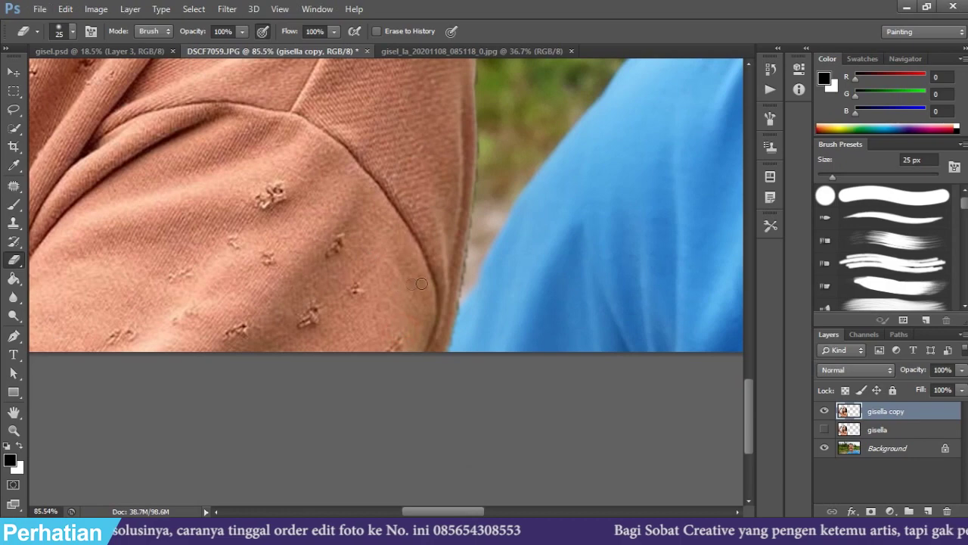
scroll(405, 274, "down", 1)
scroll(388, 259, "down", 1)
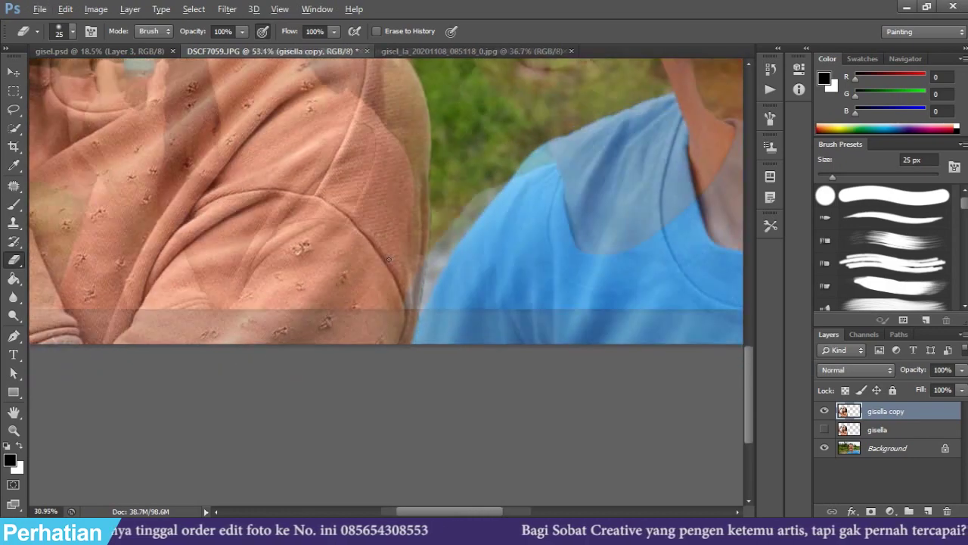
scroll(389, 259, "down", 1)
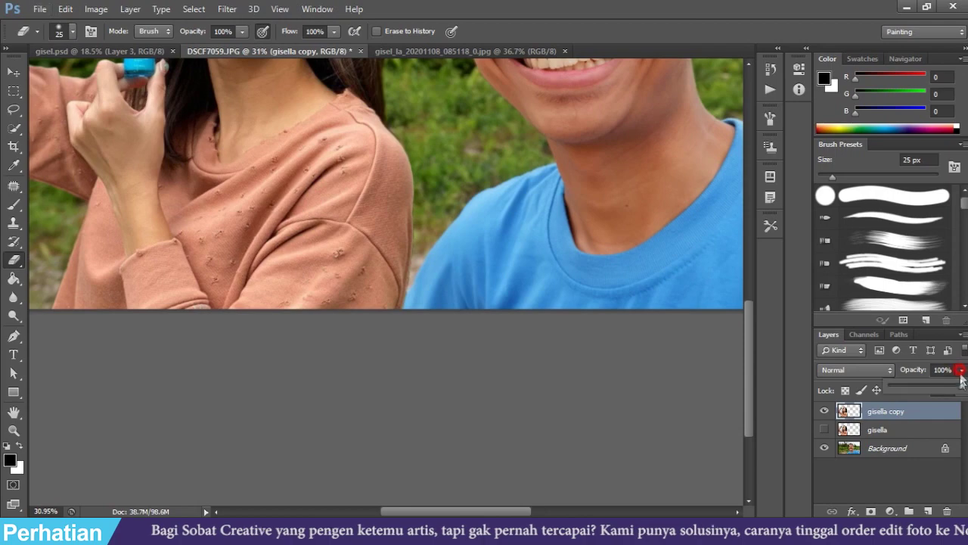
- Lower the gisella copy opacity and erase the light halo along the sweater edge
left_click_drag(962, 369, 929, 389)
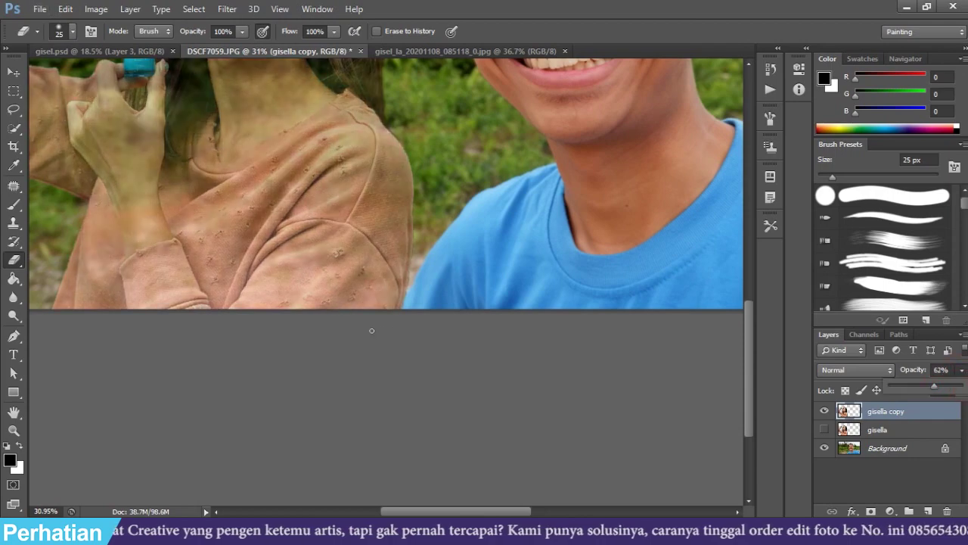
scroll(418, 312, "up", 2)
scroll(395, 335, "up", 2)
scroll(406, 272, "up", 1)
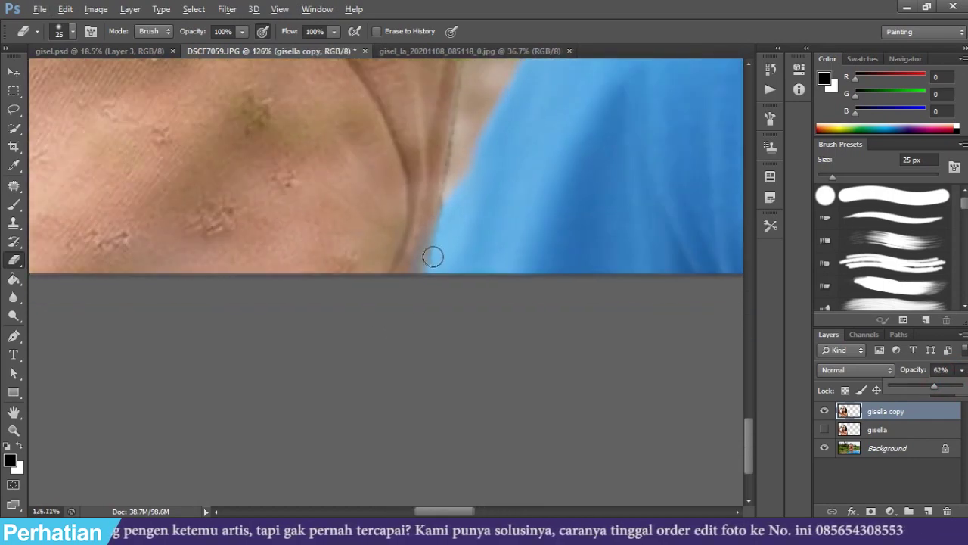
scroll(432, 255, "up", 1)
mouse_move(467, 199)
left_mouse_down()
mouse_move(415, 289)
mouse_move(454, 201)
left_mouse_up()
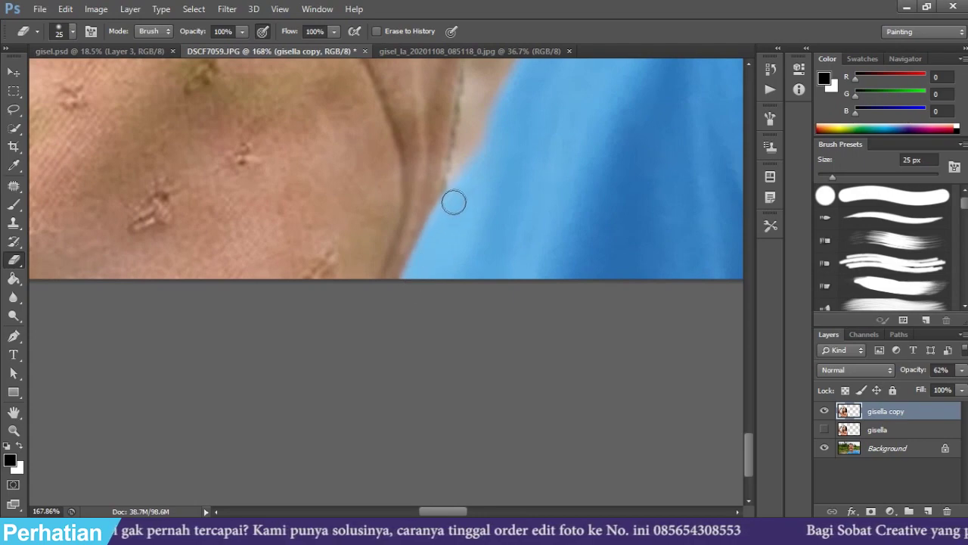
- Restore the gisella copy layer to full opacity
left_click(958, 369)
left_click_drag(945, 389, 967, 390)
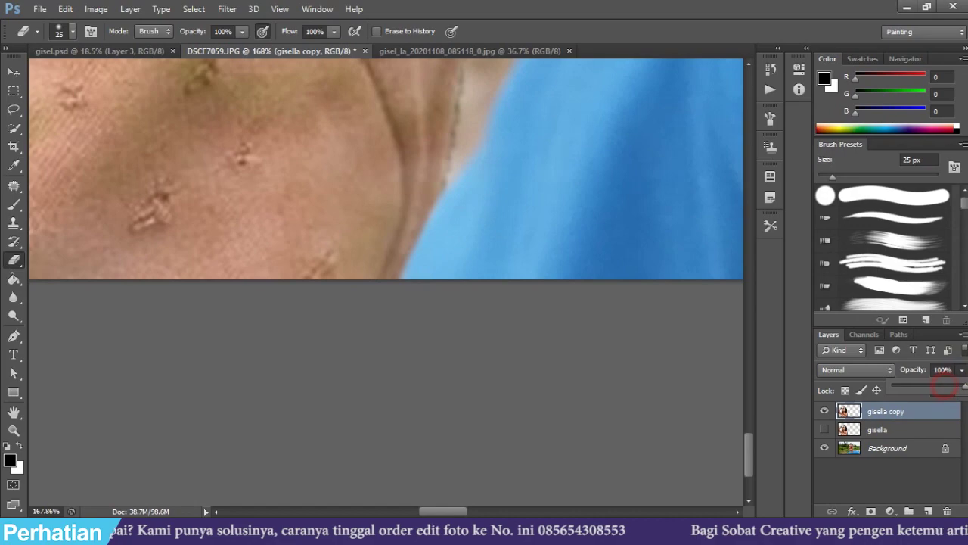
scroll(428, 297, "down", 3)
scroll(429, 297, "down", 3)
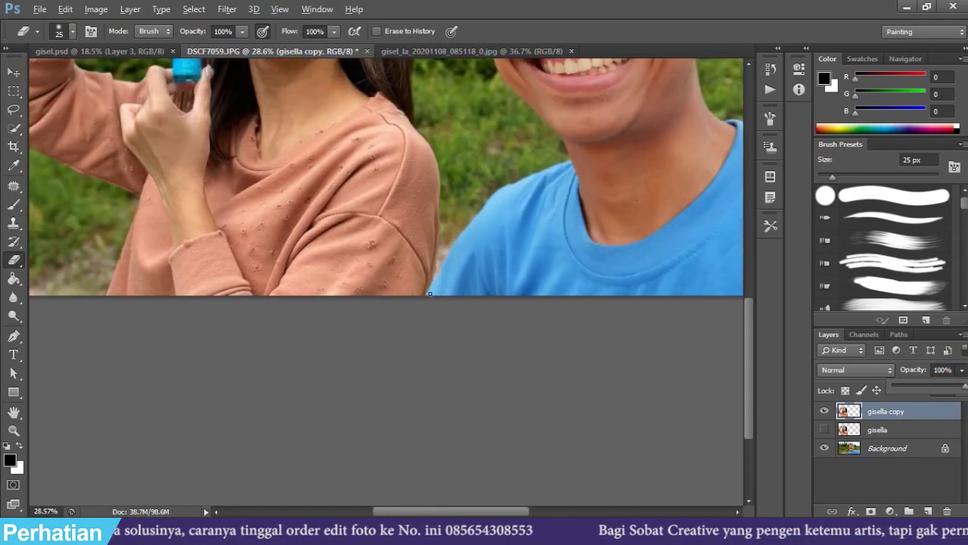
scroll(428, 297, "down", 3)
scroll(251, 325, "up", 2)
scroll(251, 325, "up", 2)
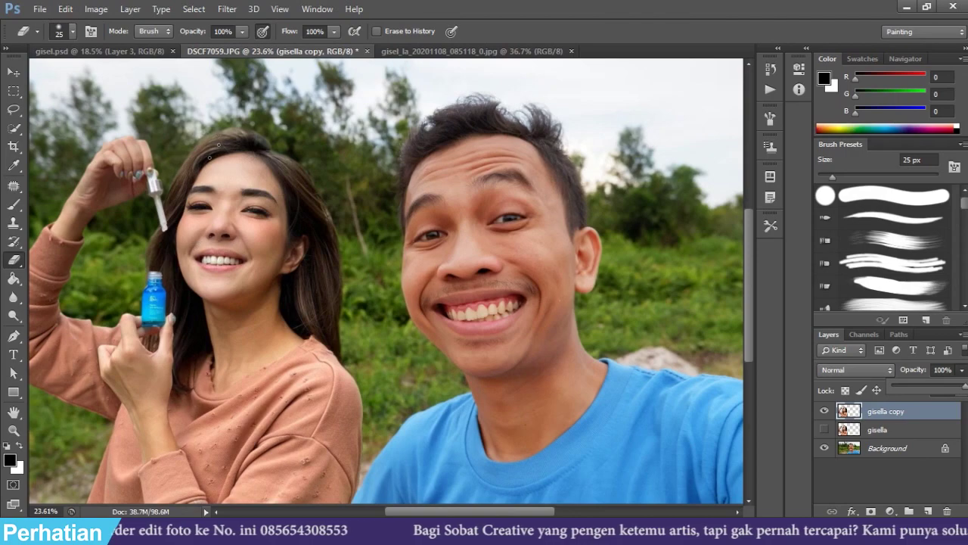
scroll(212, 246, "up", 1)
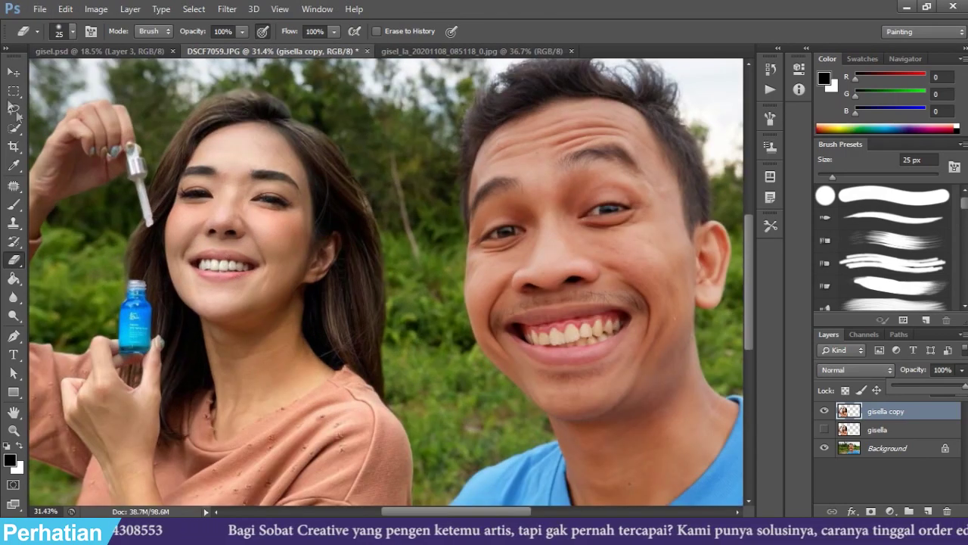
left_click(14, 72)
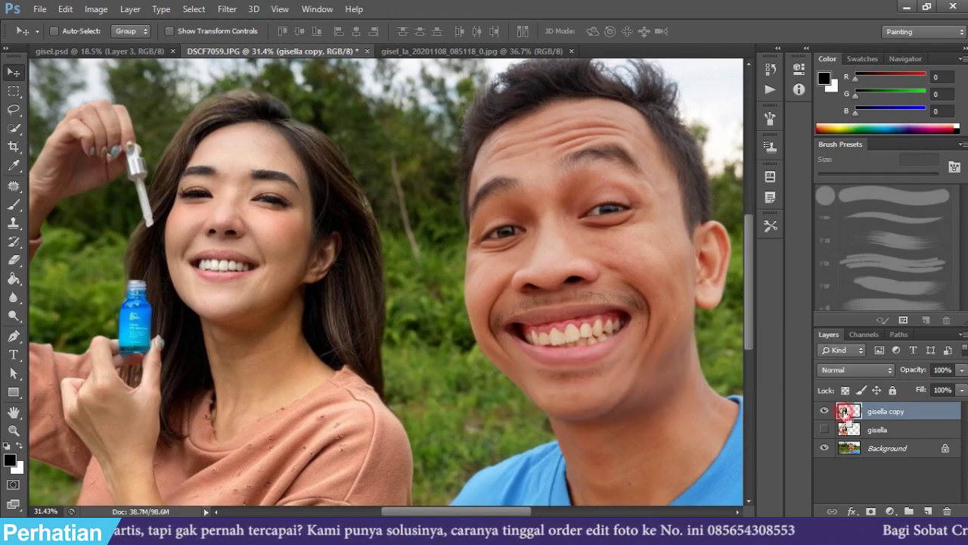
- Load gisella copy as a selection and apply a 1.0-pixel Gaussian Blur
left_click(844, 412, "ctrl")
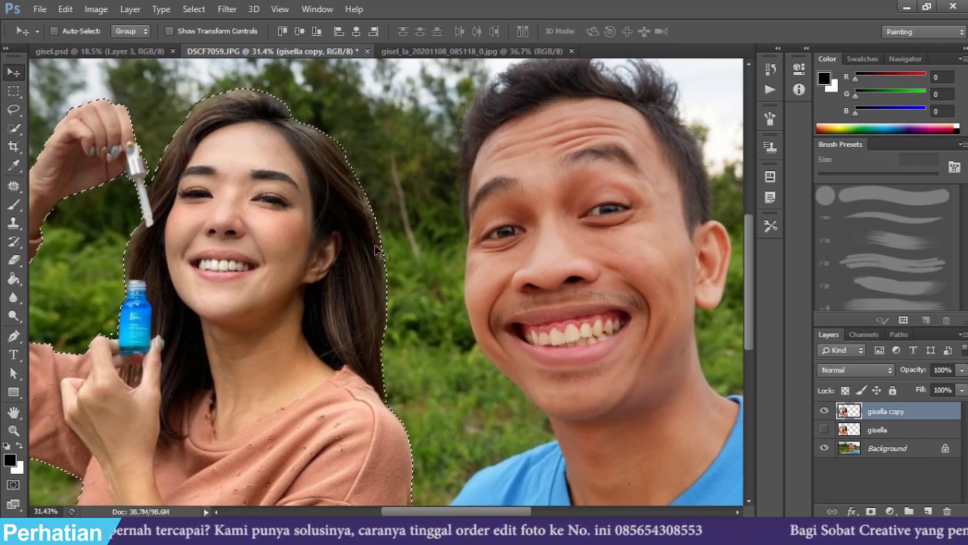
left_click(227, 9)
mouse_move(235, 165)
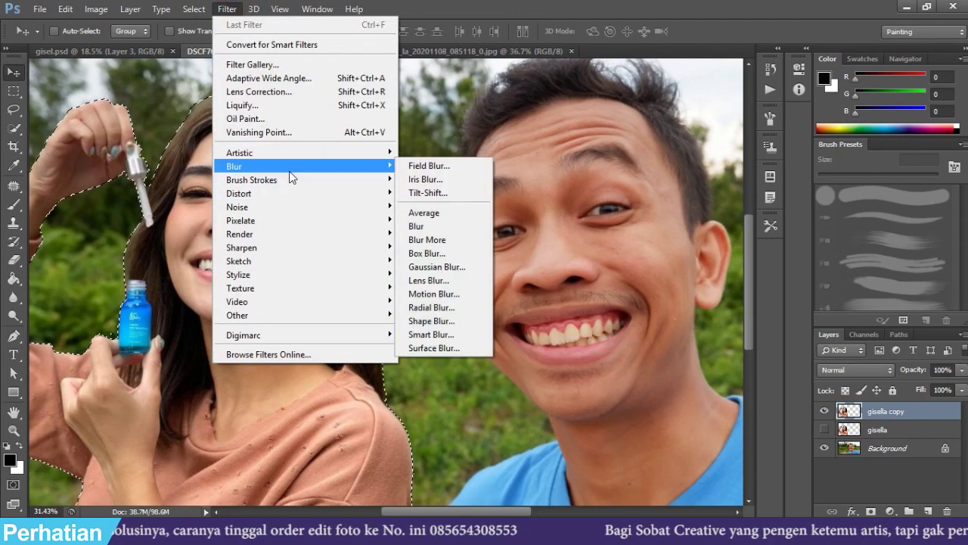
left_click(439, 266)
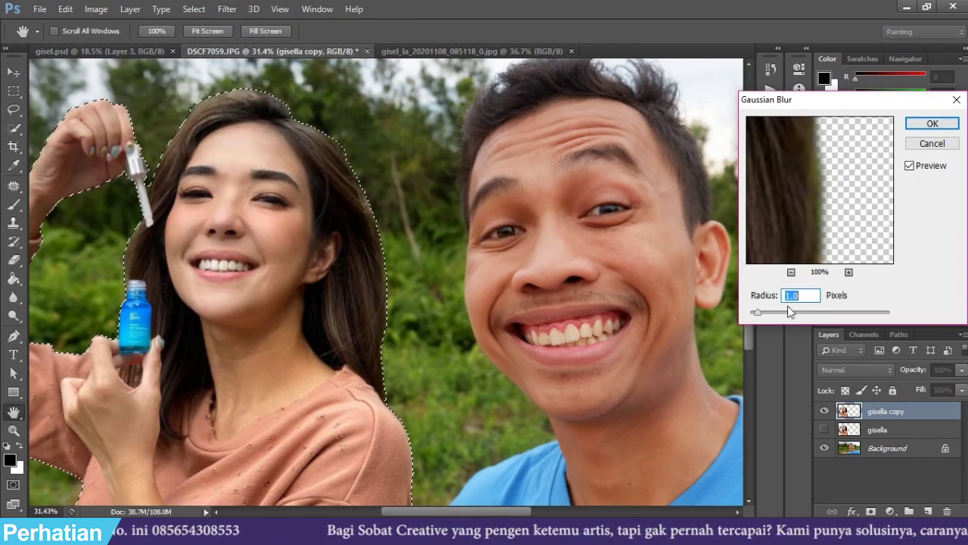
left_click(924, 126)
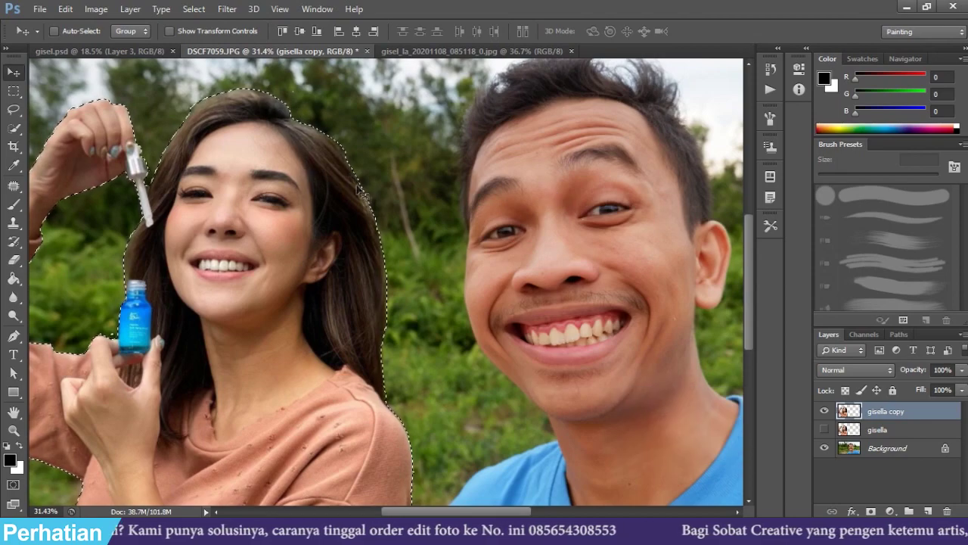
- Deselect with Ctrl+D and zoom out and back in to review the blended composite
key("ctrl+d")
scroll(340, 363, "down", 5)
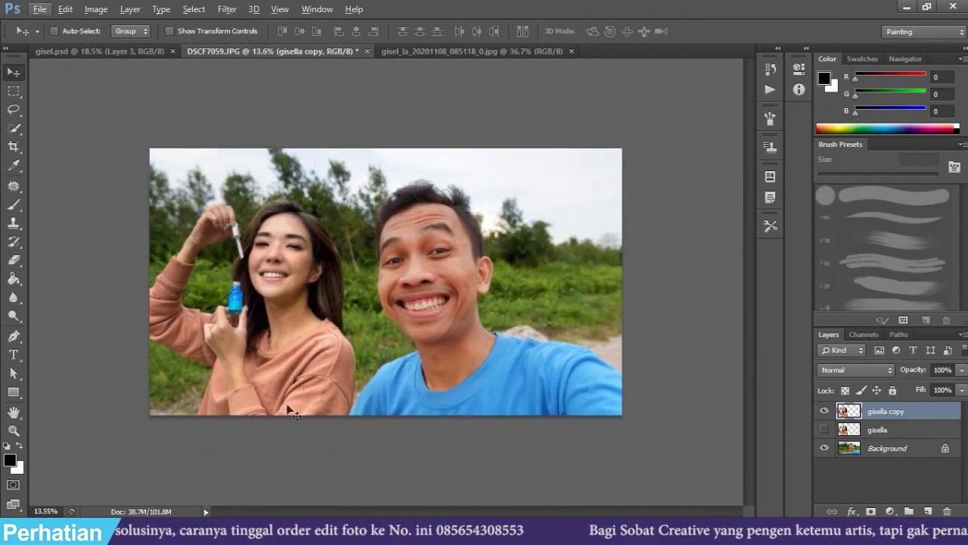
scroll(287, 409, "up", 2)
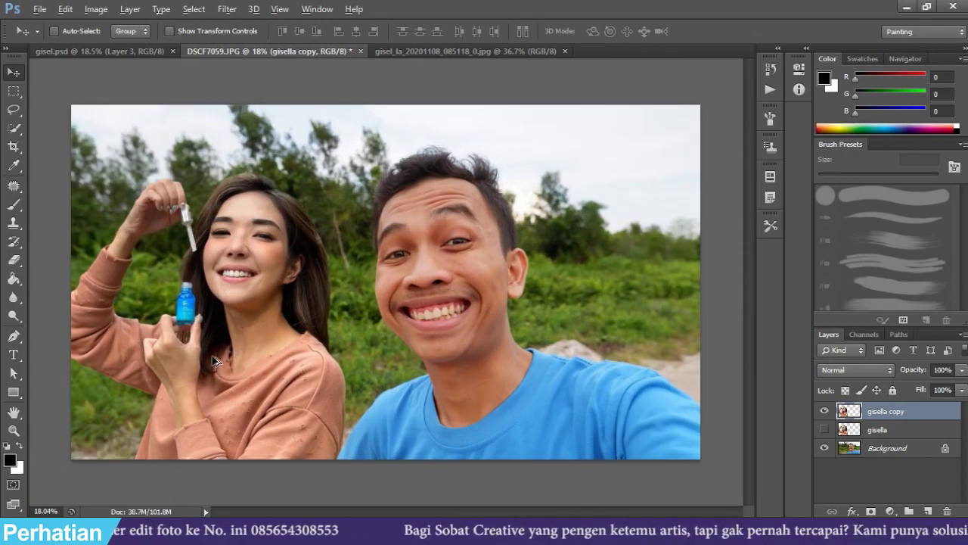
scroll(214, 362, "up", 4)
scroll(216, 320, "down", 3)
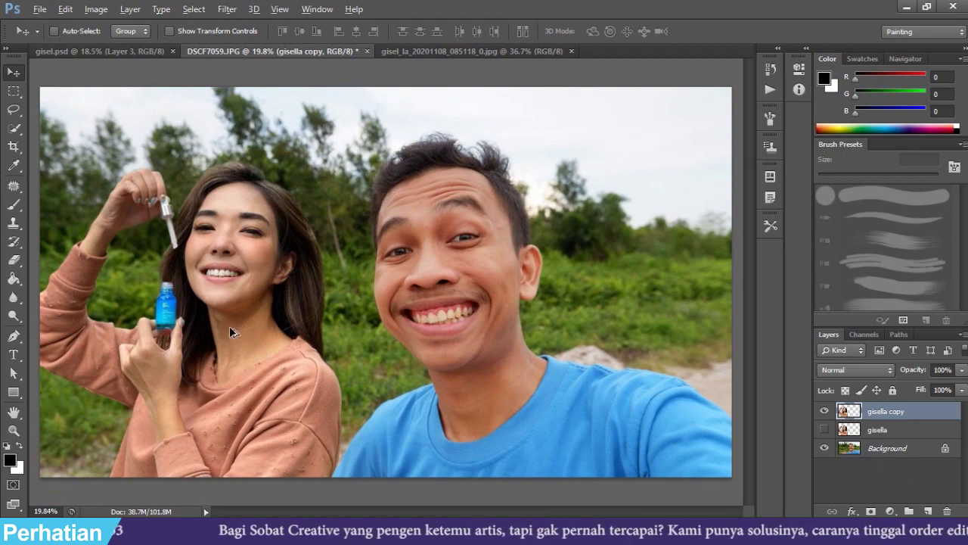
scroll(229, 326, "up", 2)
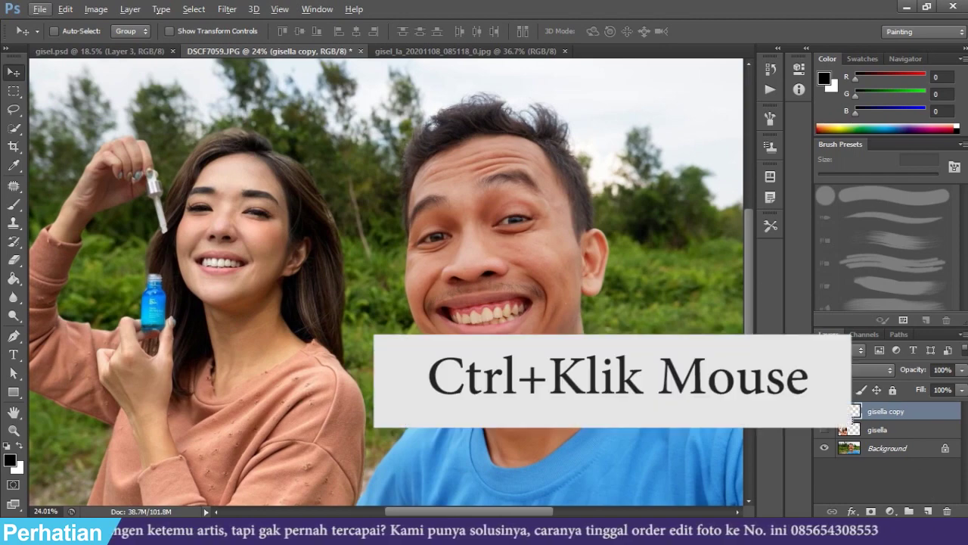
- Add a Color Balance layer masked to the woman: midtones Red +23, Magenta -8, Yellow -3
left_click(849, 411, "ctrl")
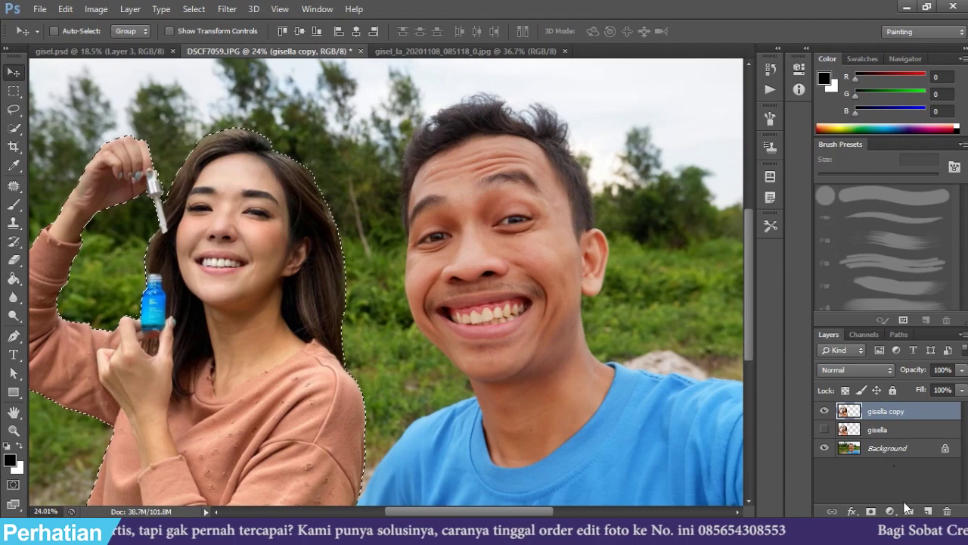
left_click(890, 511)
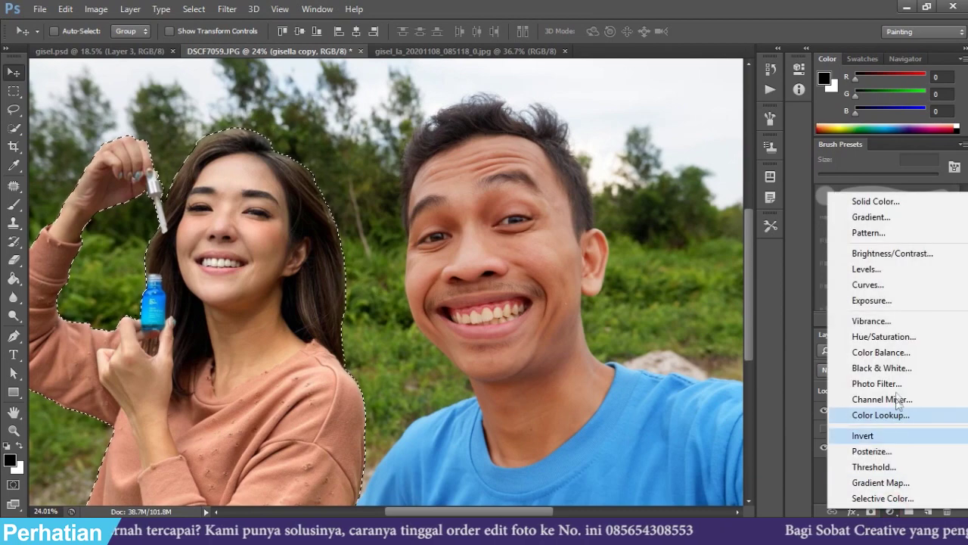
left_click(885, 353)
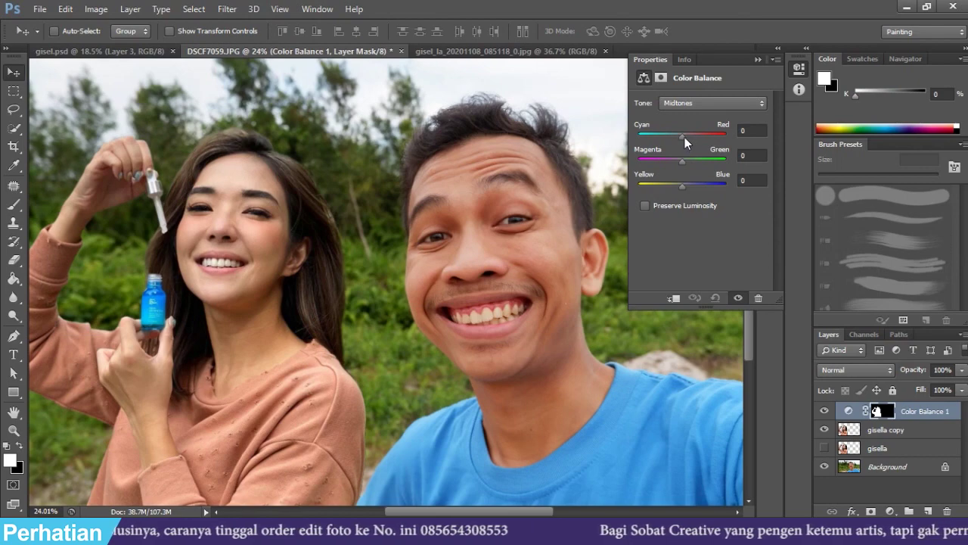
left_click_drag(685, 136, 686, 137)
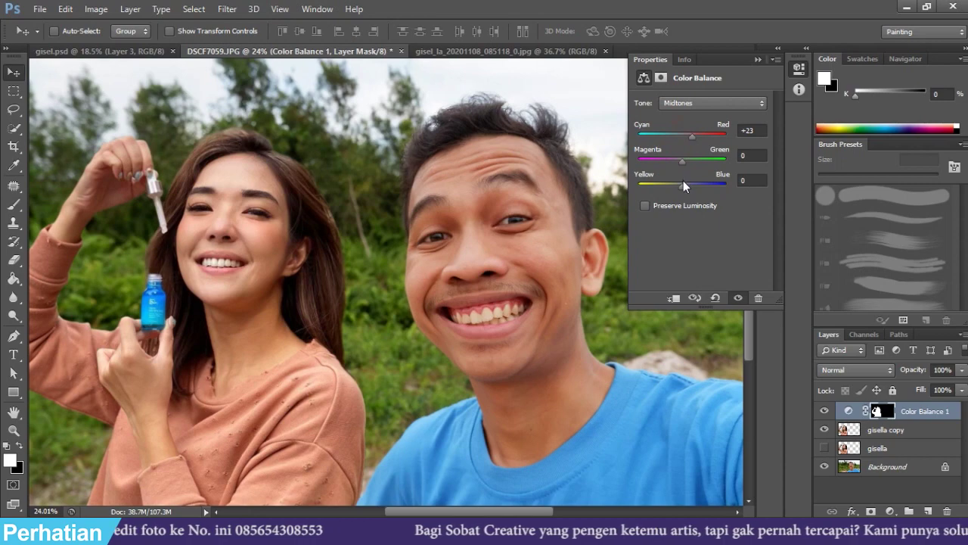
left_click_drag(683, 183, 681, 189)
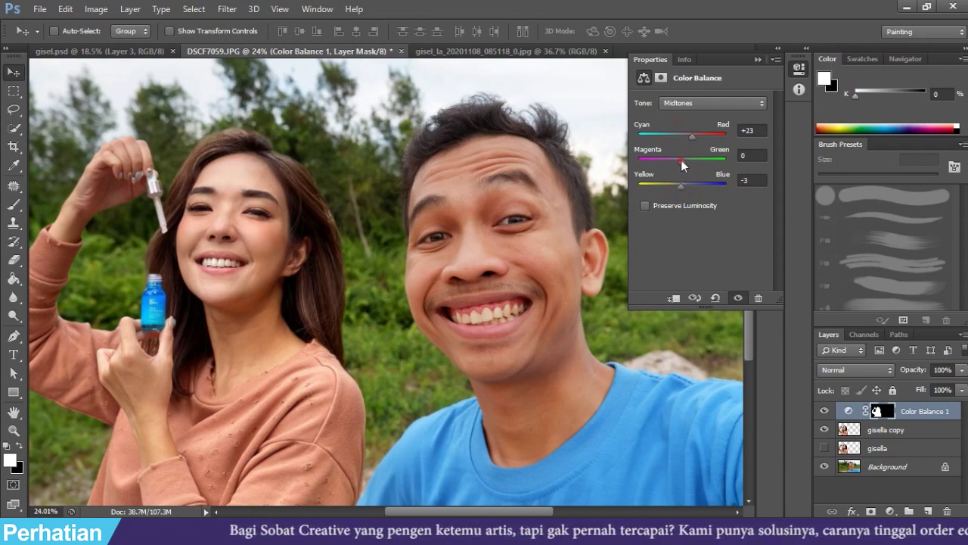
left_click_drag(680, 160, 678, 160)
scroll(326, 218, "down", 2)
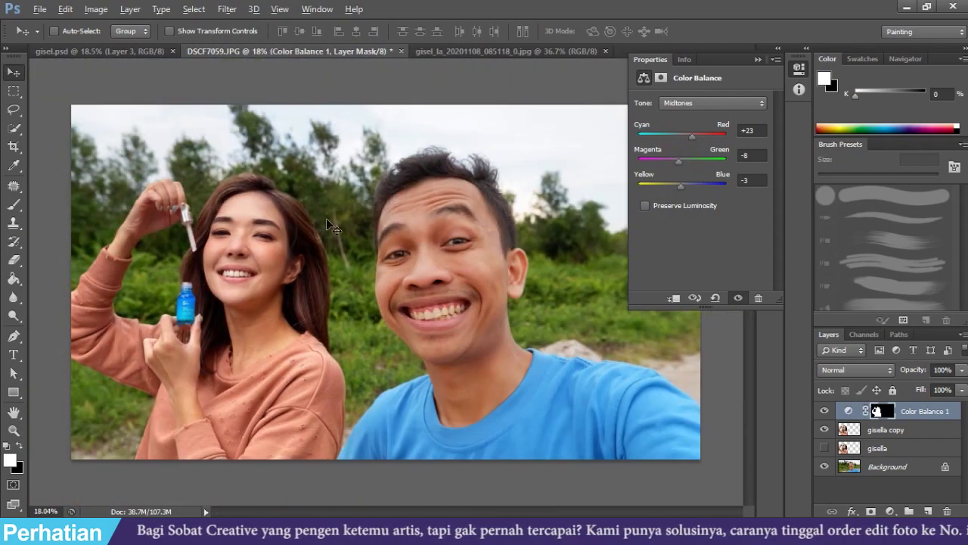
left_click(756, 60)
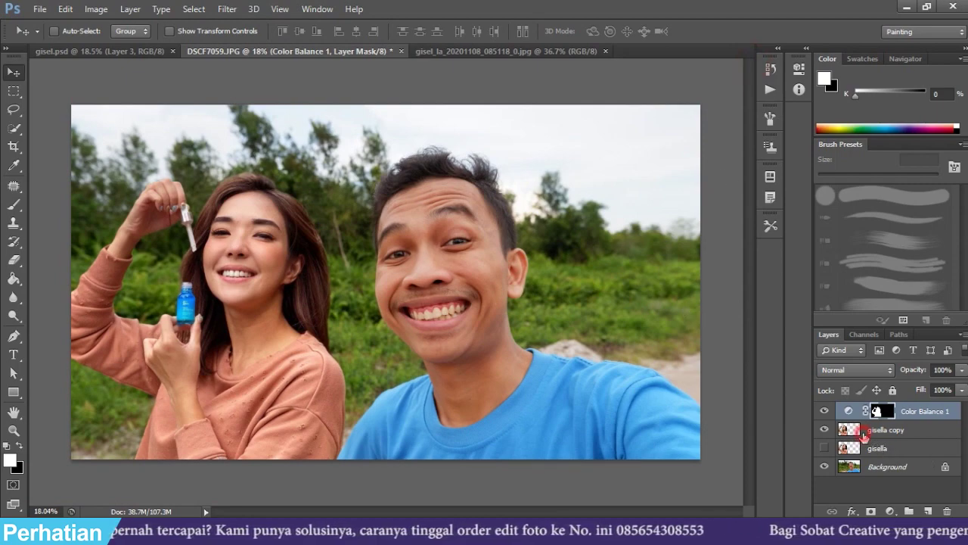
left_click(864, 431)
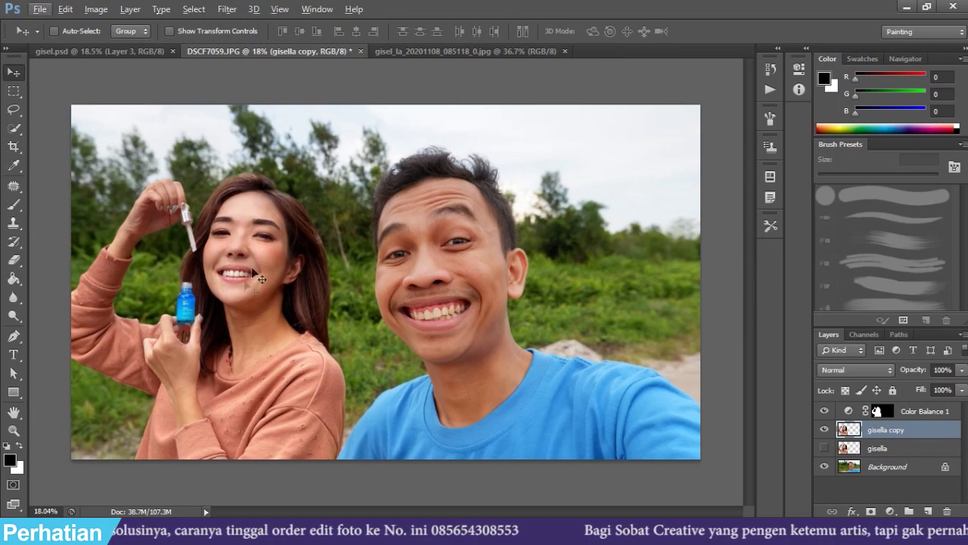
- With a 250-size Quick Selection brush, select the woman's face, neck and upper chest
key("w")
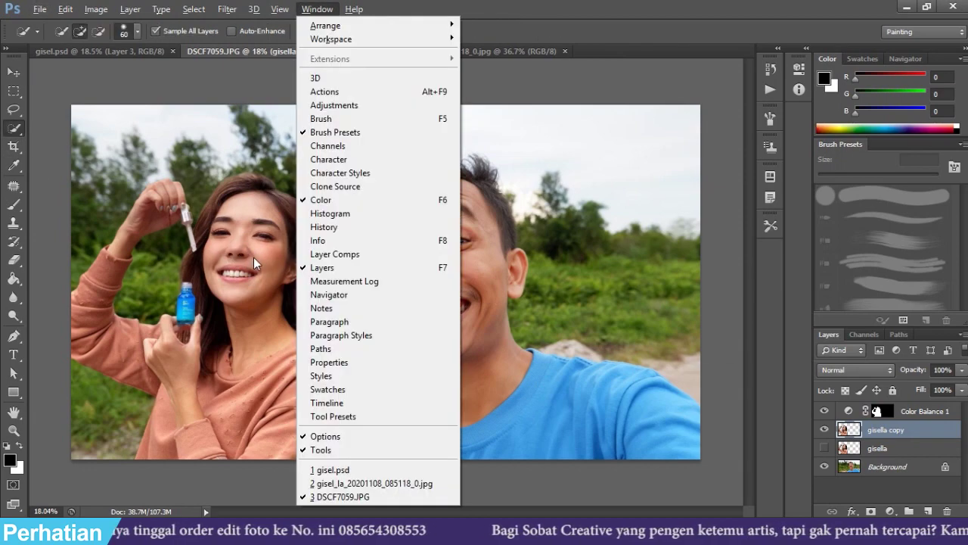
key("Escape")
key("w")
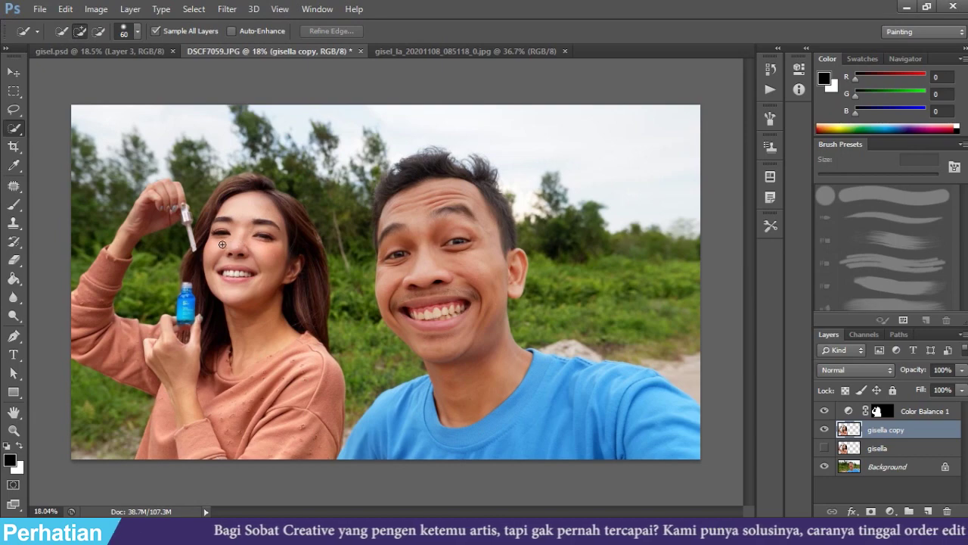
key("v")
key("w")
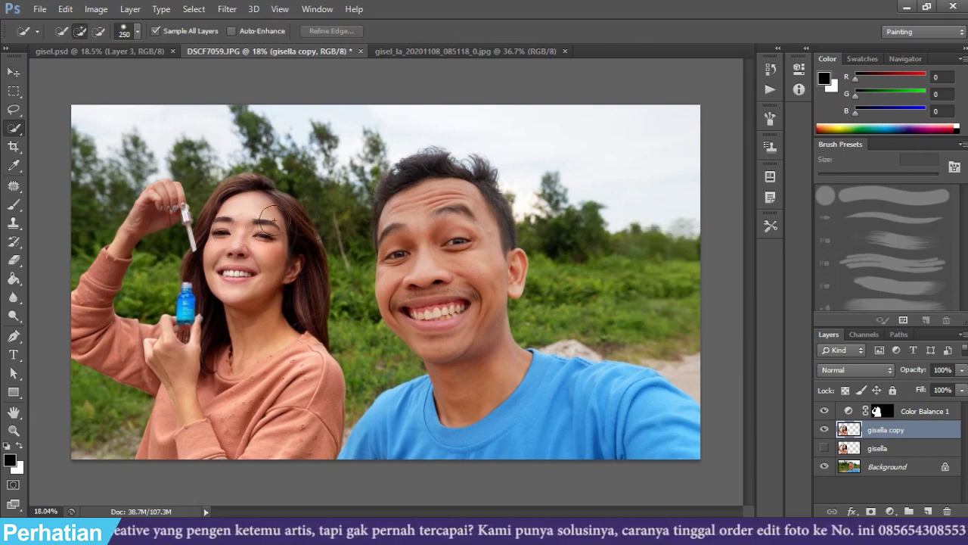
key("bracketright")
key("bracketright")
left_click_drag(249, 311, 266, 335)
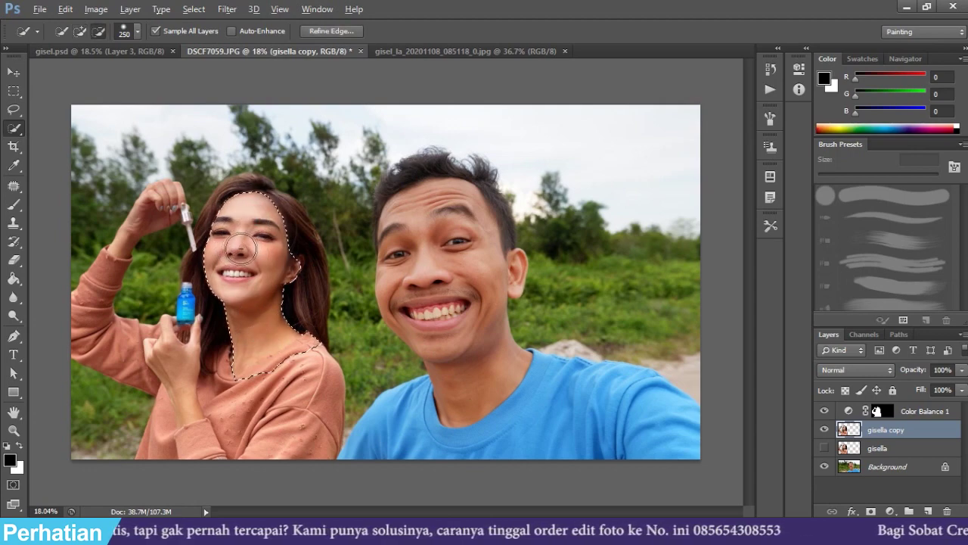
scroll(265, 295, "up", 2)
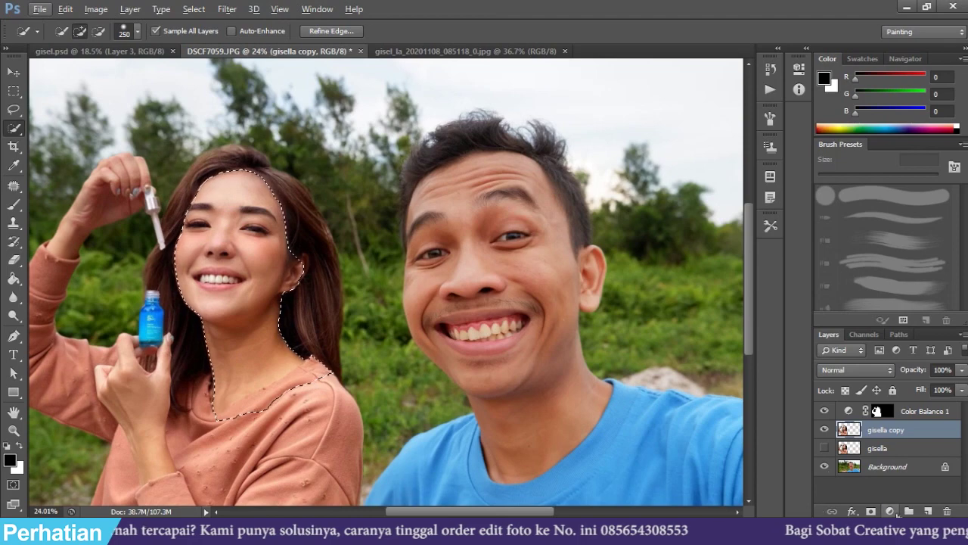
left_click(893, 511)
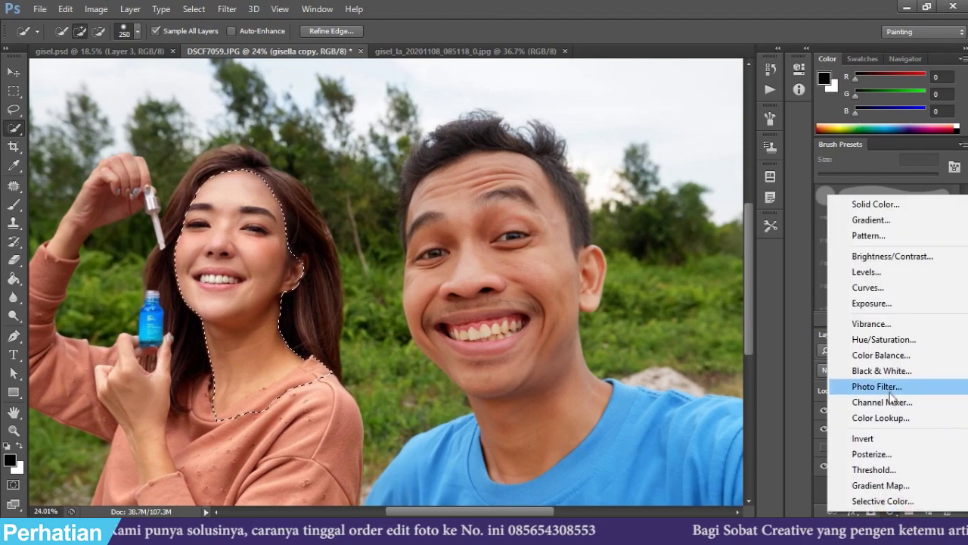
- Add a Selective Color adjustment to the skin selection, reducing magenta and yellow in the Reds
left_click(885, 500)
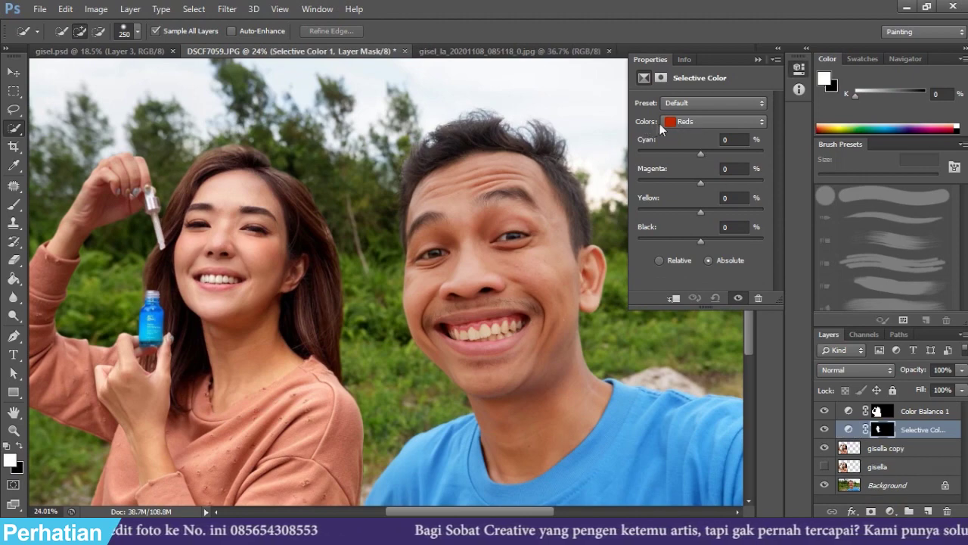
left_click(685, 121)
left_click(692, 137)
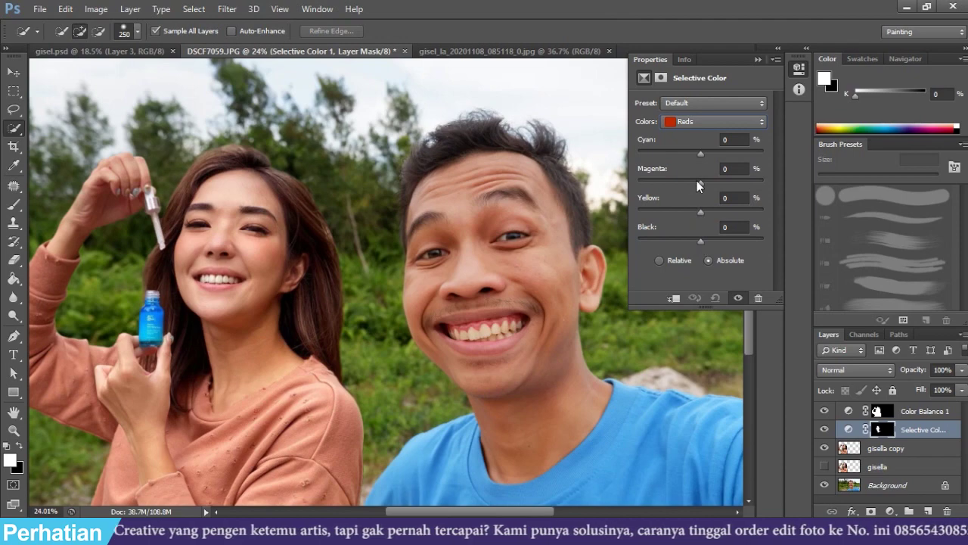
left_click_drag(700, 154, 695, 150)
left_click_drag(700, 182, 702, 241)
left_click(757, 59)
scroll(634, 367, "down", 2)
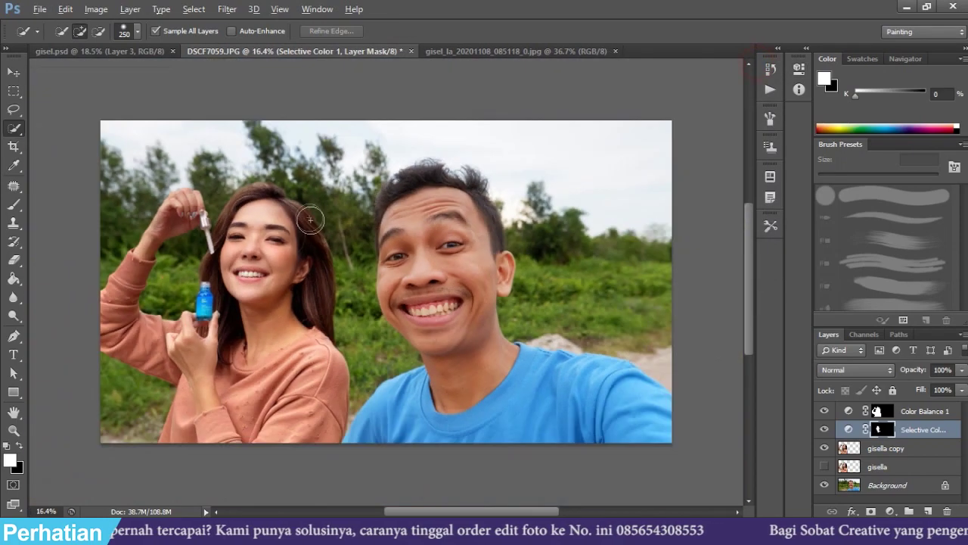
- Compare the skin with and without Selective Color, then select Color Balance 1 for moving
left_click(824, 429)
left_click(825, 430)
left_click(823, 431)
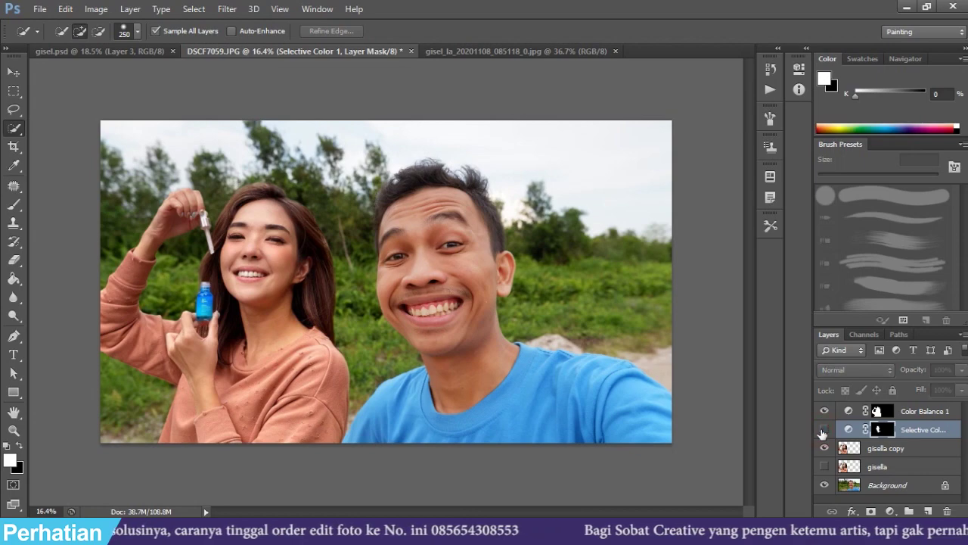
left_click(824, 430)
key("alt")
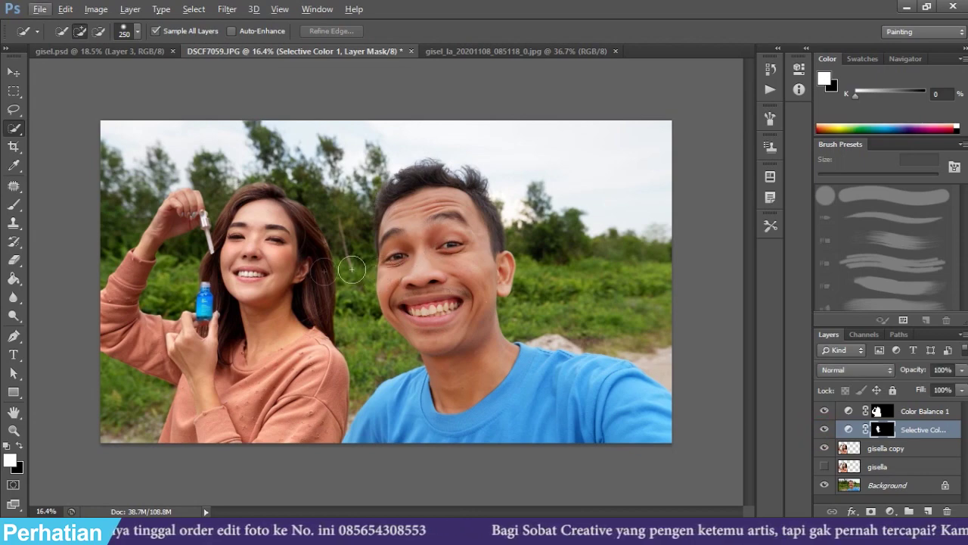
left_click(909, 413)
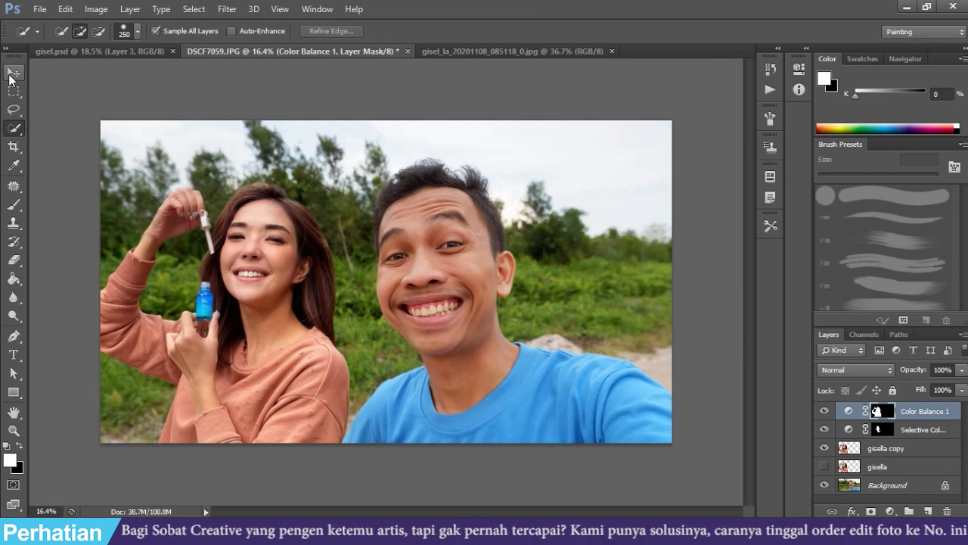
left_click(12, 74)
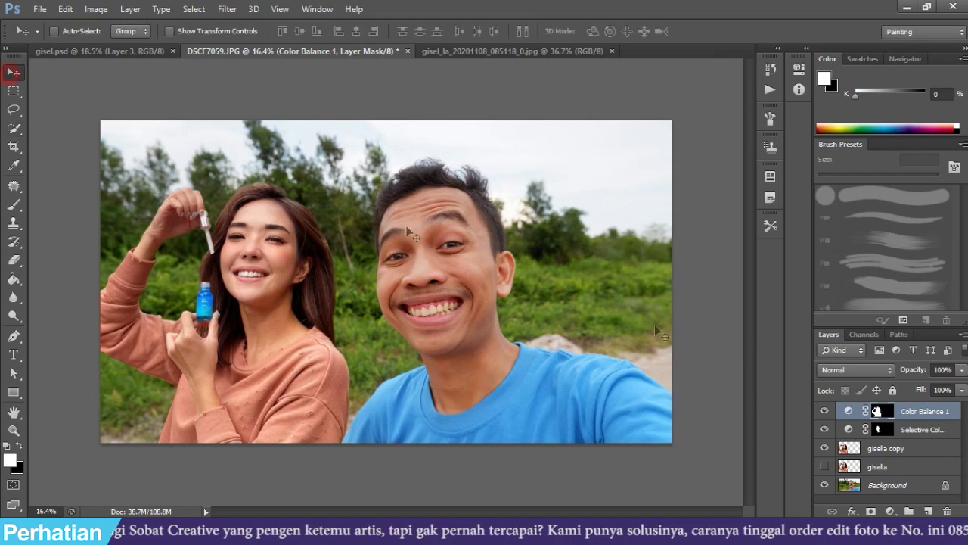
- Add Color Balance 2 with midtones Cyan–Red +15 and Yellow–Blue −16 to warm the photo
left_click(890, 513)
left_click(886, 350)
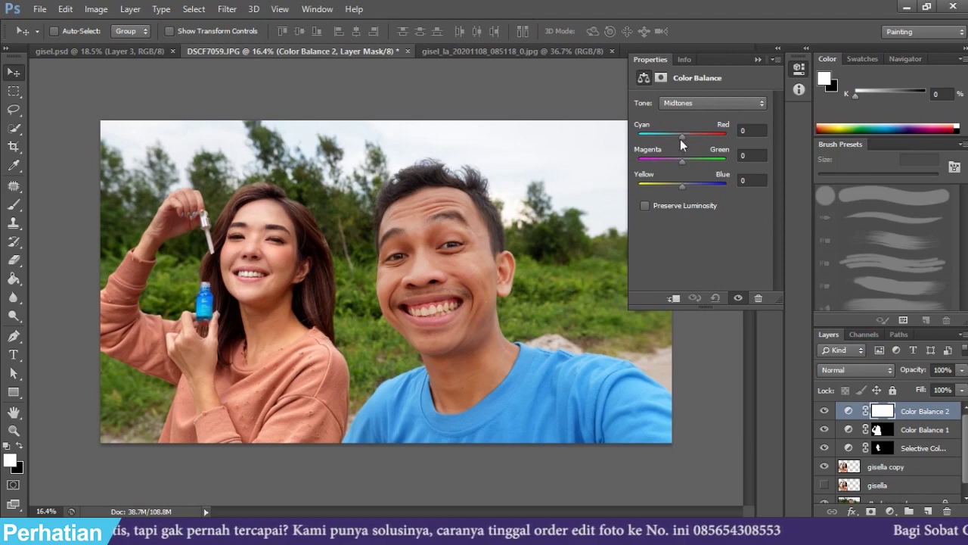
left_click_drag(681, 137, 688, 135)
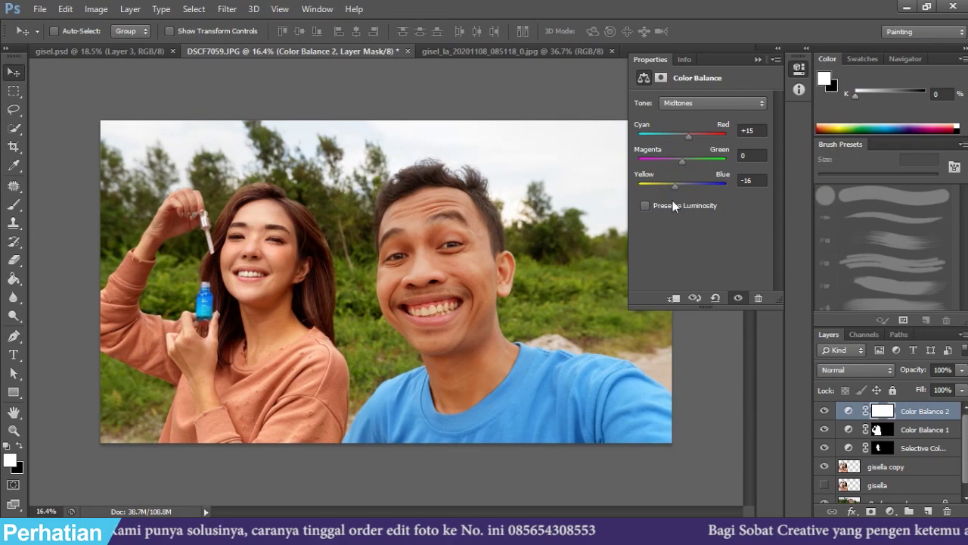
left_click(755, 58)
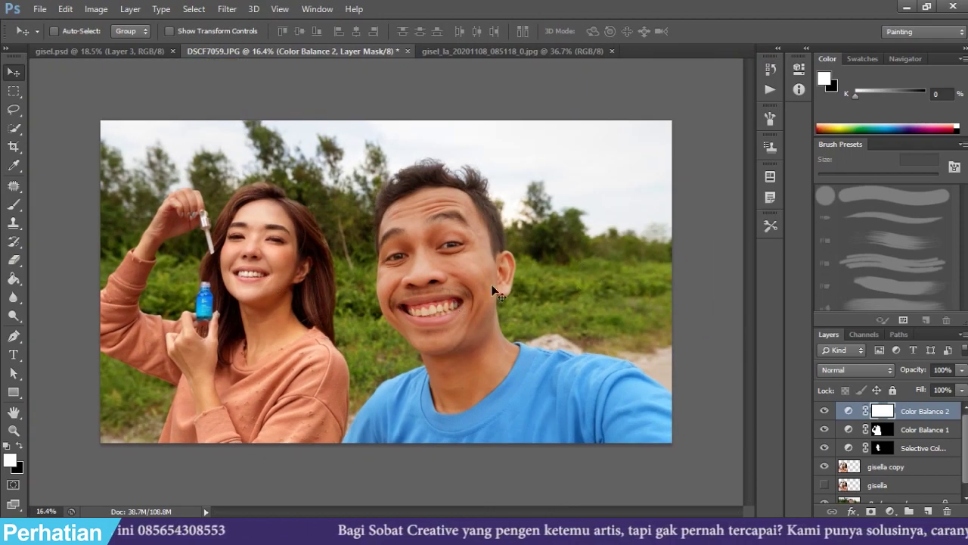
- Duplicate the Background layer with Ctrl+J
scroll(824, 462, "down", 1)
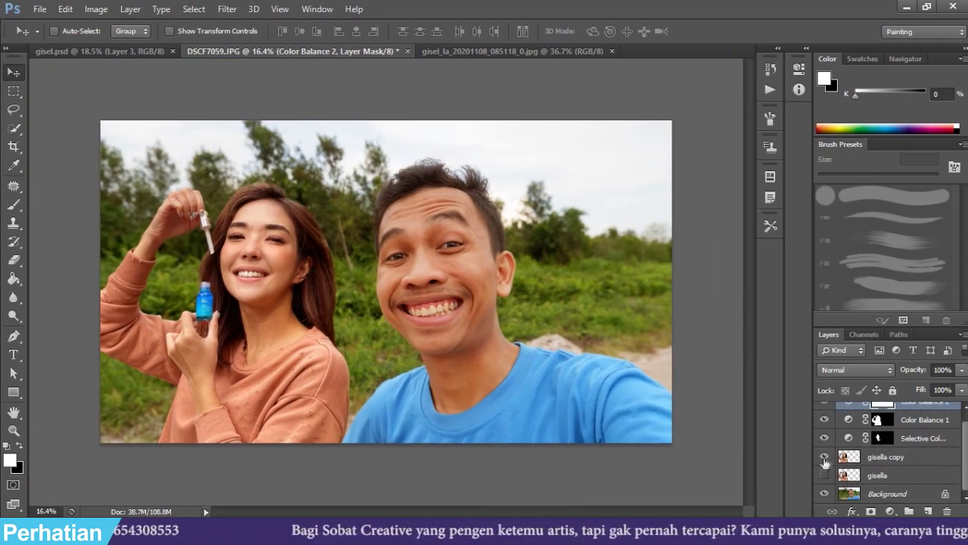
left_click(889, 495)
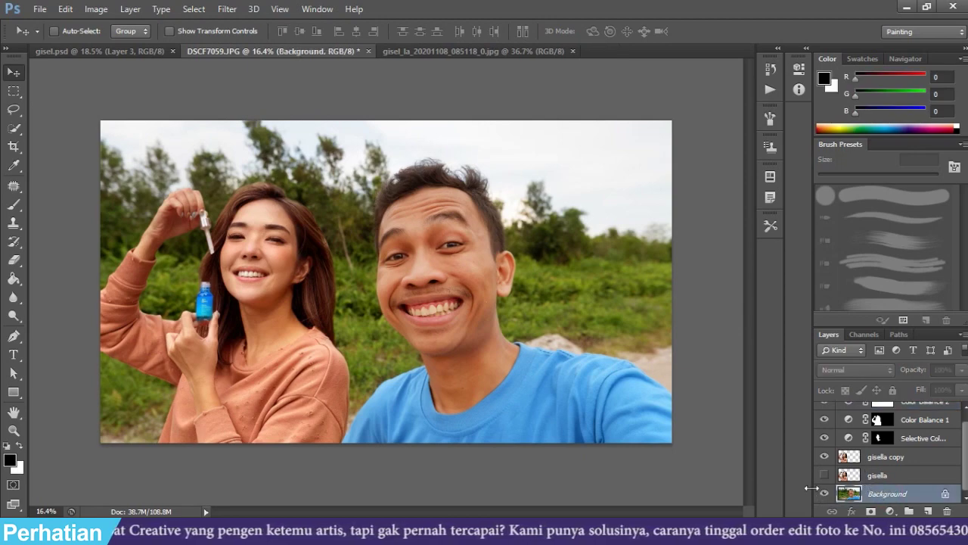
key("ctrl+j")
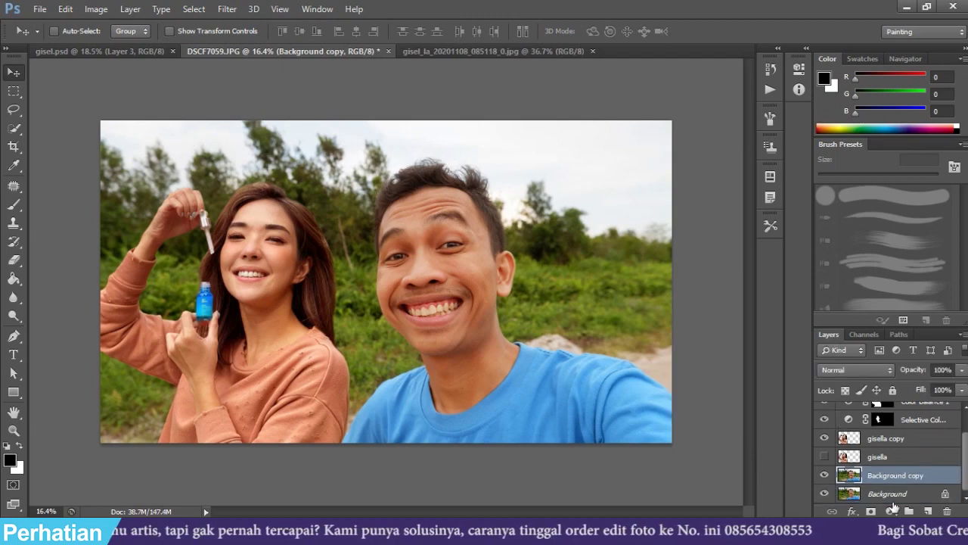
- Add a Brightness/Contrast layer with Brightness 48 and Contrast −15, comparing it on and off
left_click(892, 512)
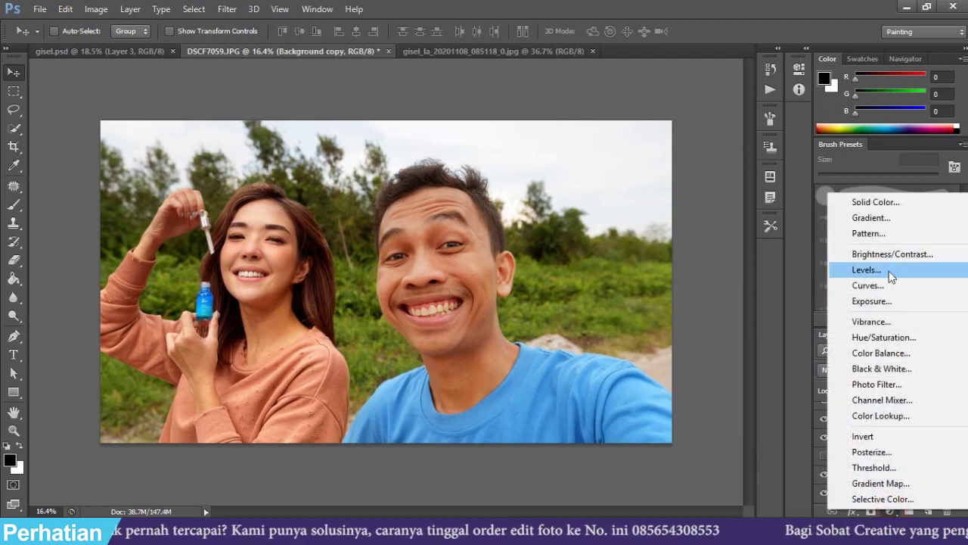
left_click(832, 255)
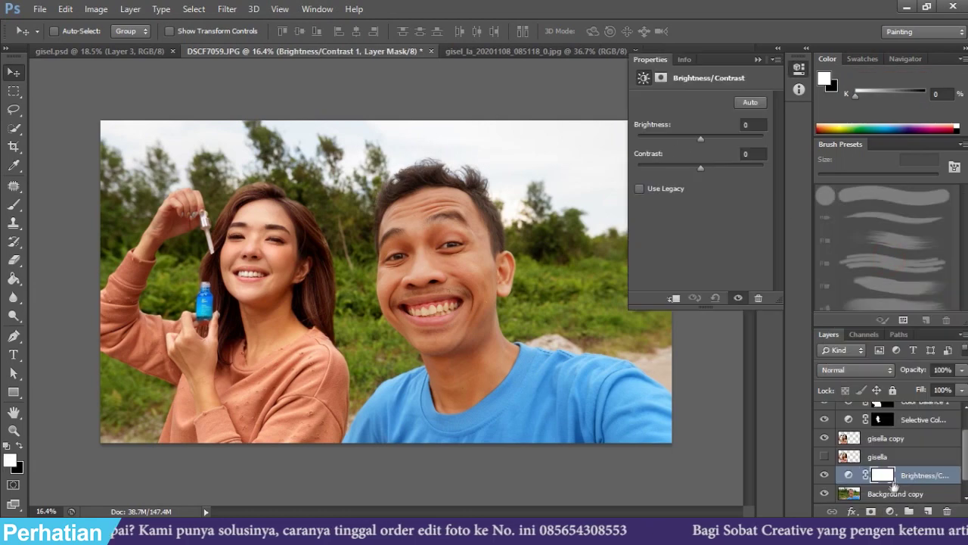
left_click_drag(702, 138, 721, 135)
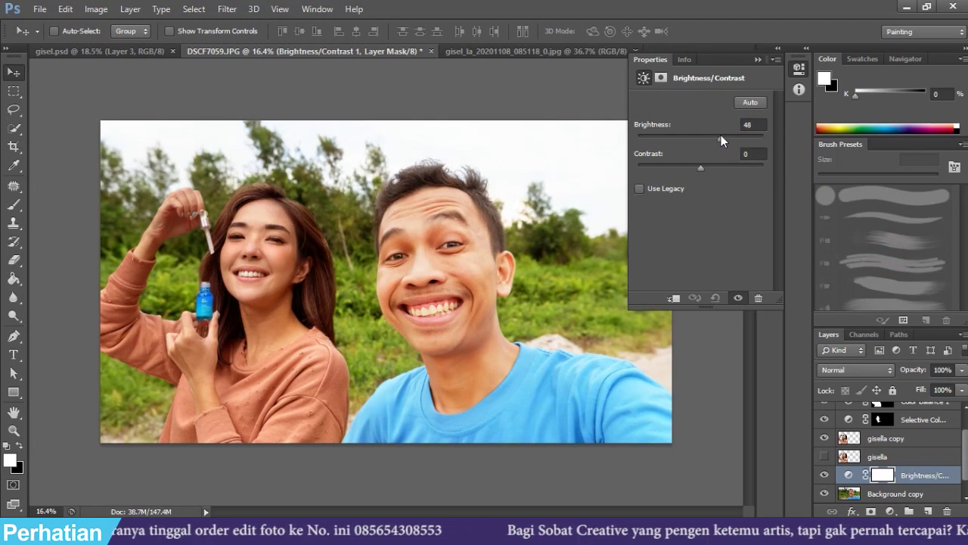
left_click_drag(697, 169, 683, 170)
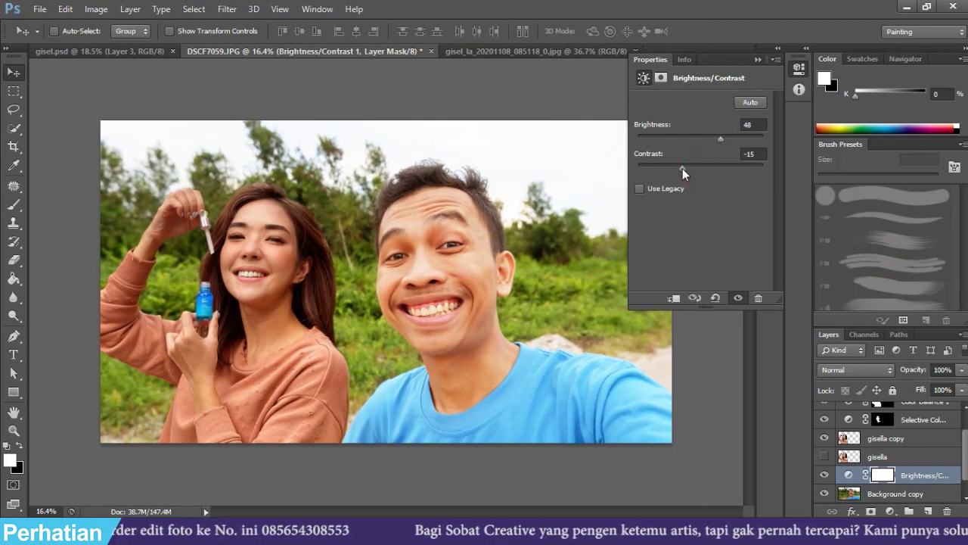
left_click(758, 59)
left_click(824, 475)
left_click(825, 476)
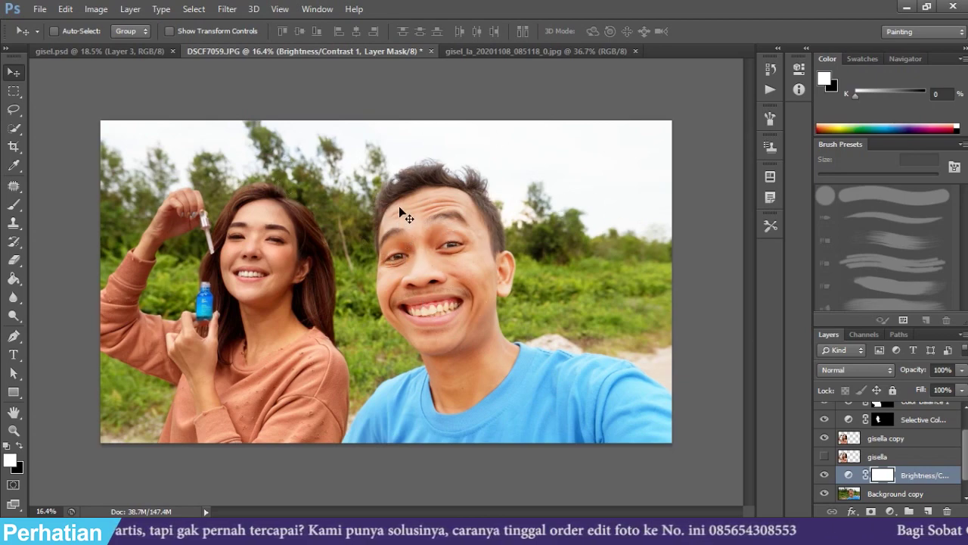
- Erase the Brightness/Contrast mask over the man's face and shirt at 100%, then 30% opacity
key("e")
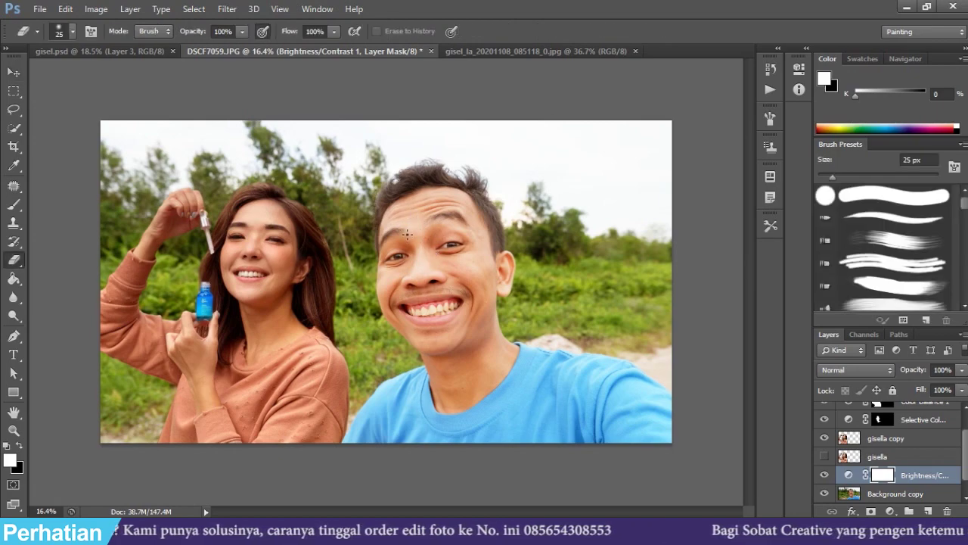
key("bracketright")
key("bracketright")
key("bracketright")
key("bracketright")
key("bracketright")
key("bracketright")
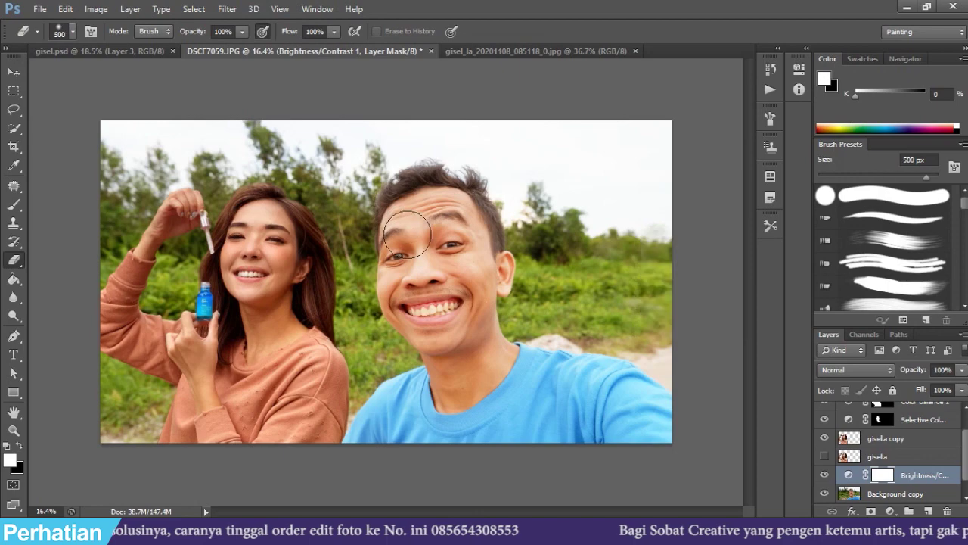
right_click(407, 234)
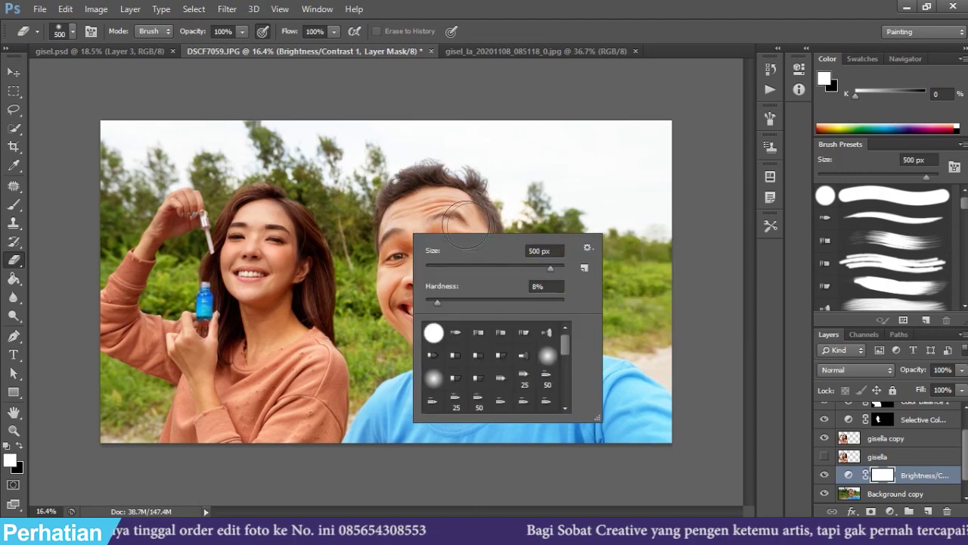
left_click(442, 257)
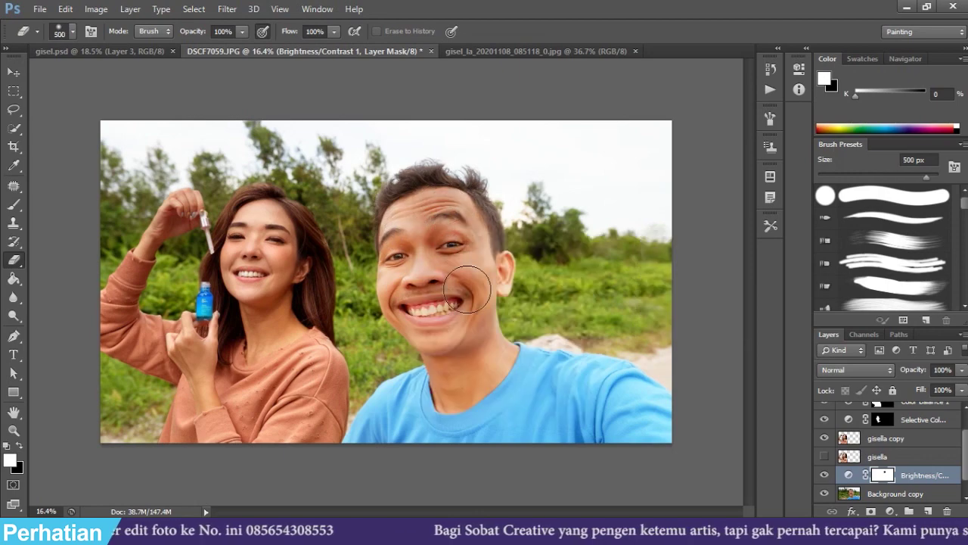
left_click_drag(449, 279, 493, 283)
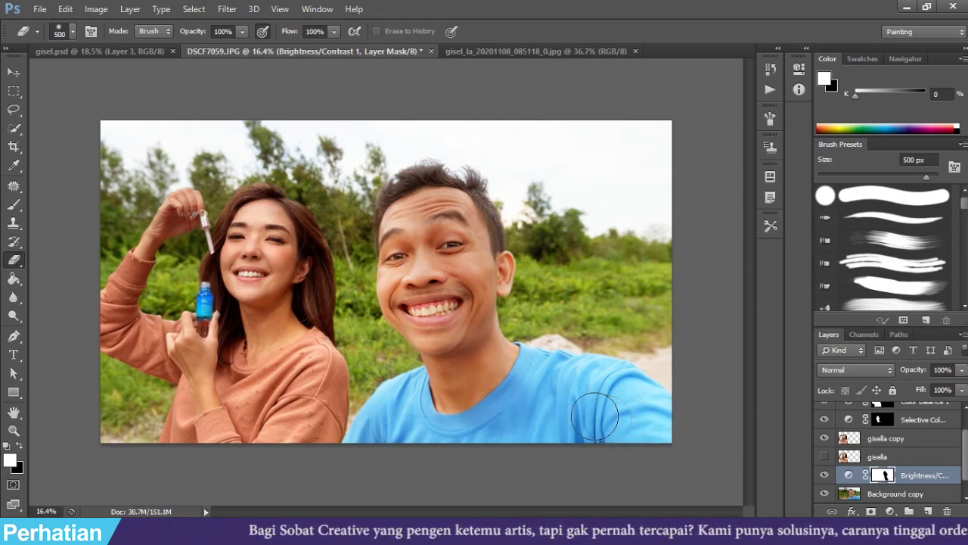
left_click_drag(521, 388, 537, 378)
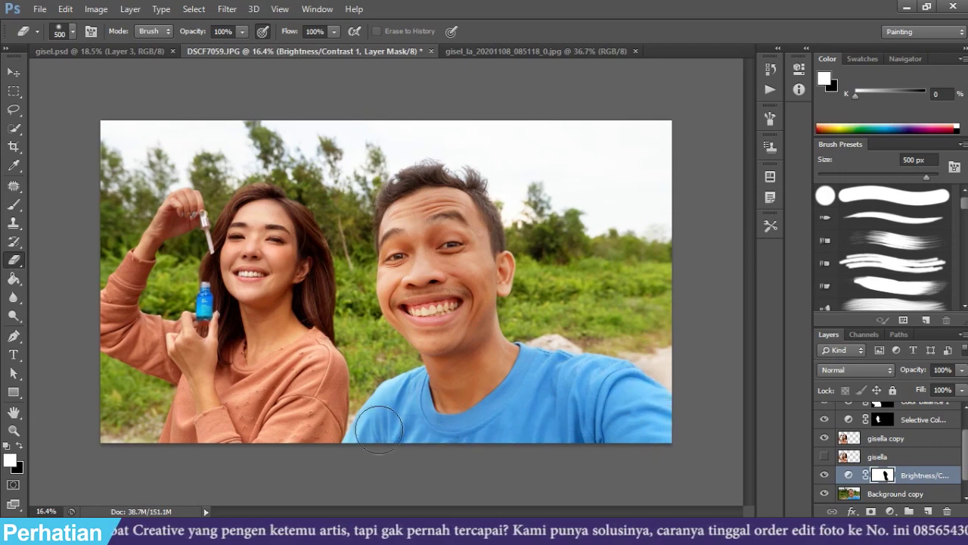
left_click_drag(439, 424, 397, 397)
key("3")
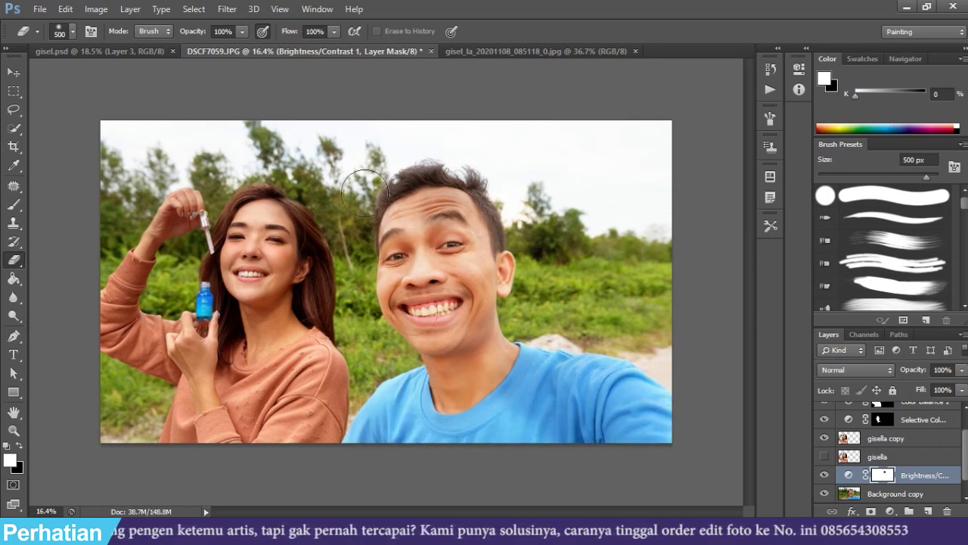
left_click_drag(471, 264, 451, 445)
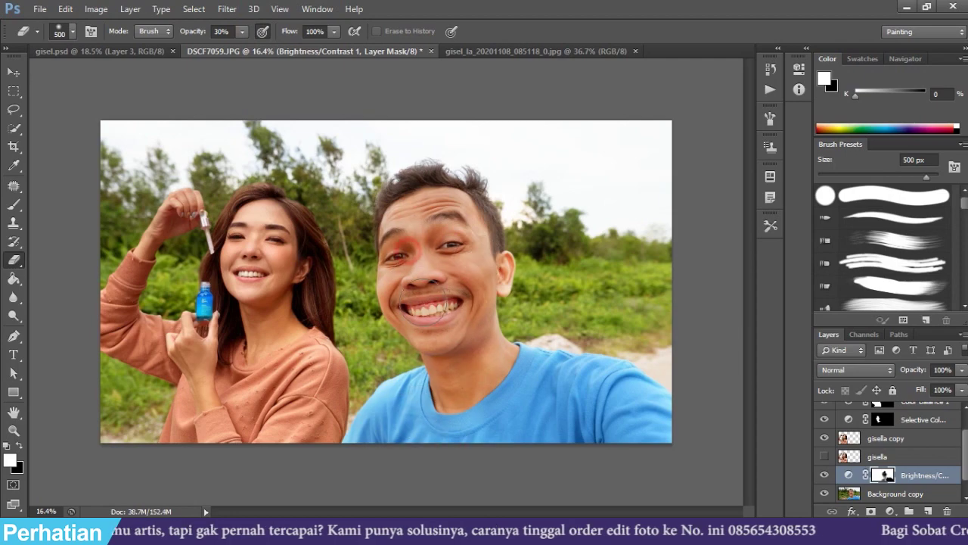
scroll(435, 220, "down", 3)
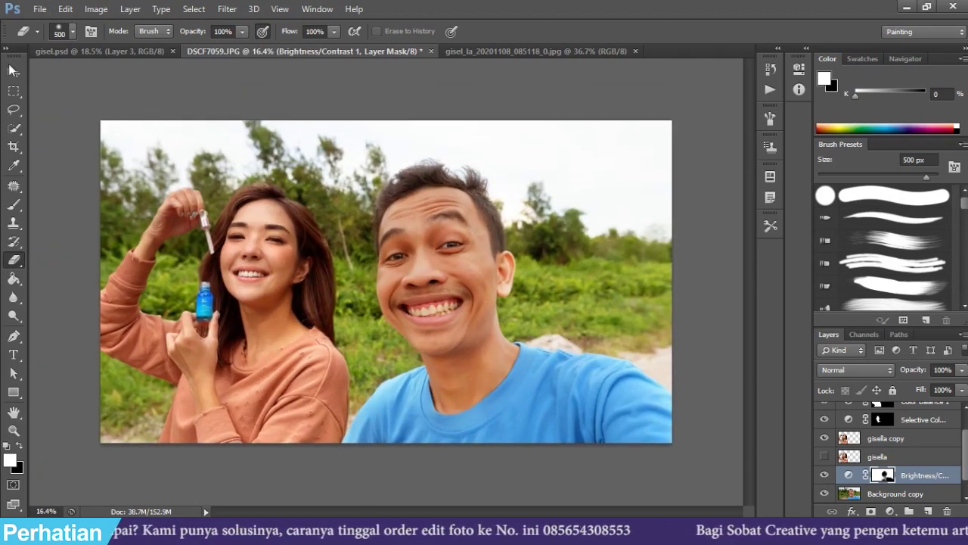
left_click(13, 73)
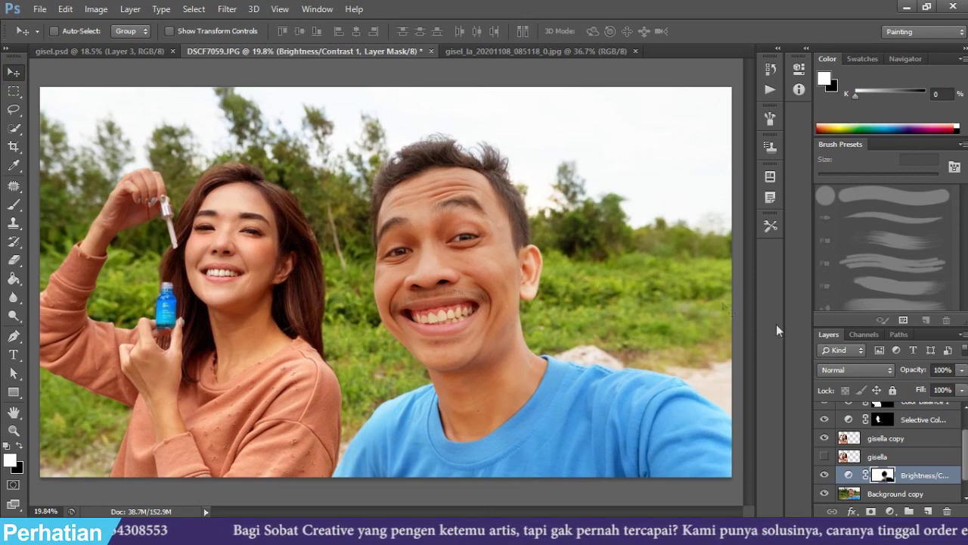
- Quick-select the woman's head and hair on the gisella copy layer
left_click(860, 438)
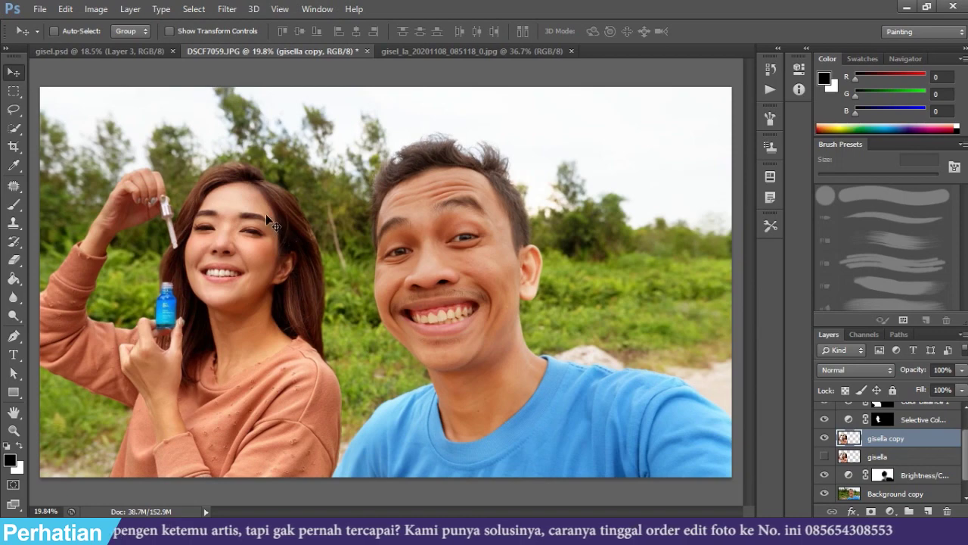
key("w")
mouse_move(237, 204)
left_mouse_down()
mouse_move(296, 280)
mouse_move(299, 318)
left_mouse_up()
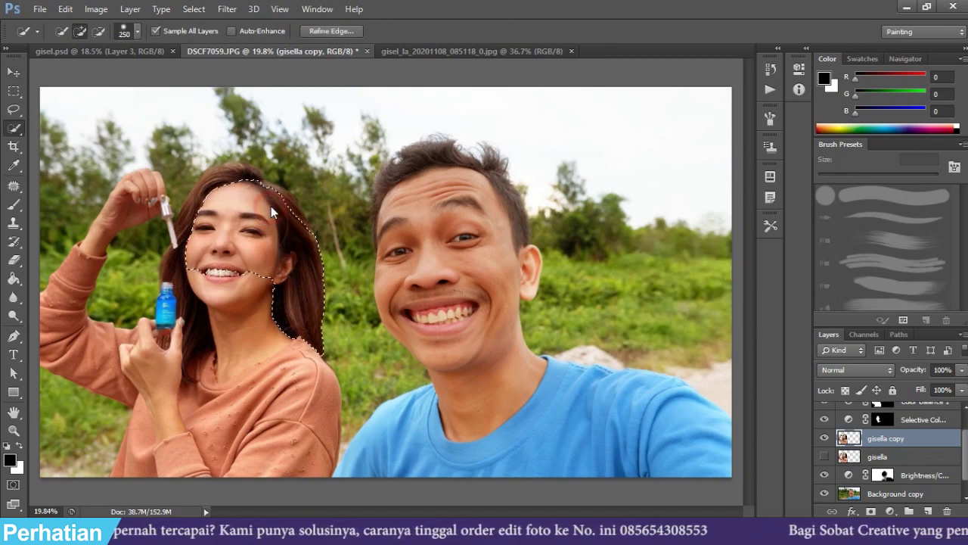
mouse_move(273, 211)
left_mouse_down()
mouse_move(201, 215)
mouse_move(200, 276)
left_mouse_up()
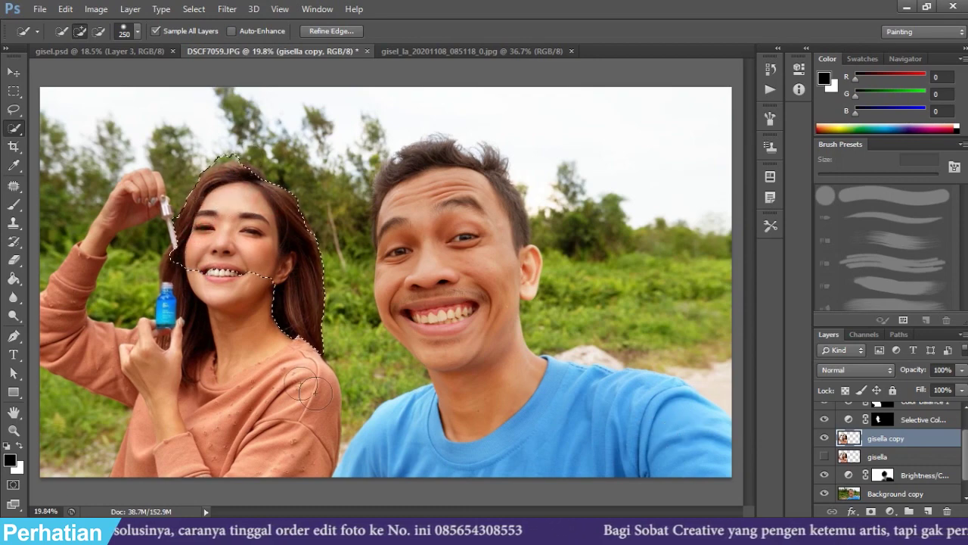
left_click_drag(308, 390, 189, 295)
left_click_drag(257, 374, 321, 454)
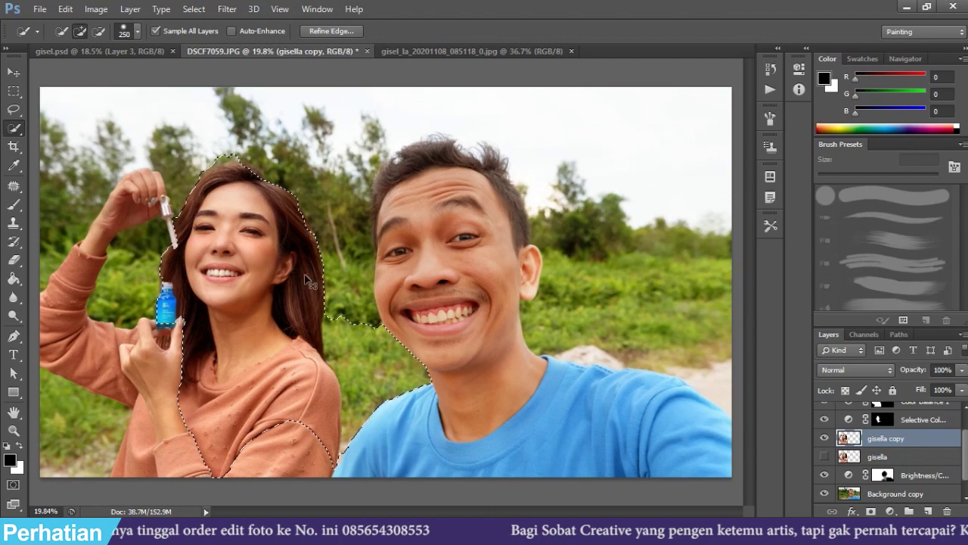
left_click_drag(310, 281, 303, 302)
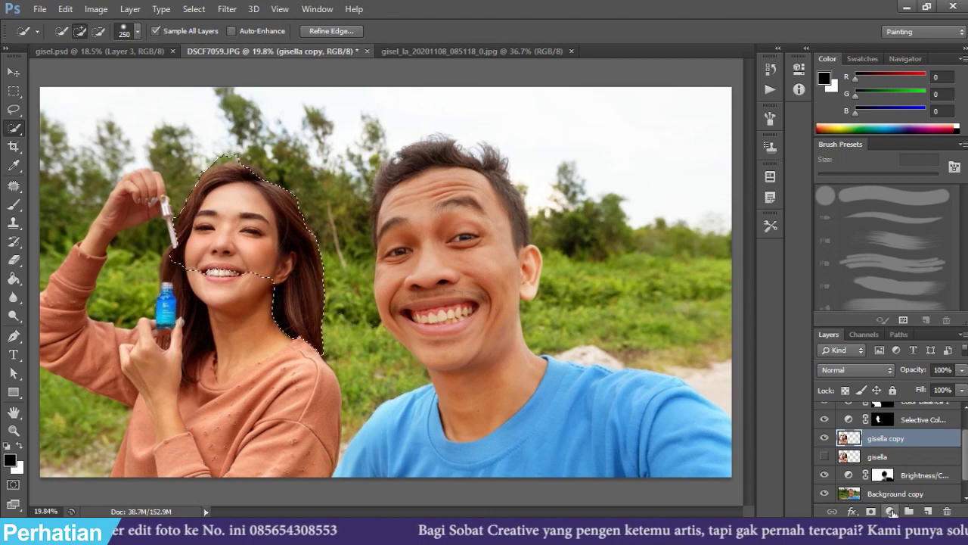
- Add a masked Brightness/Contrast layer with Brightness 39 and Contrast −20
left_click(892, 513)
left_click(911, 256)
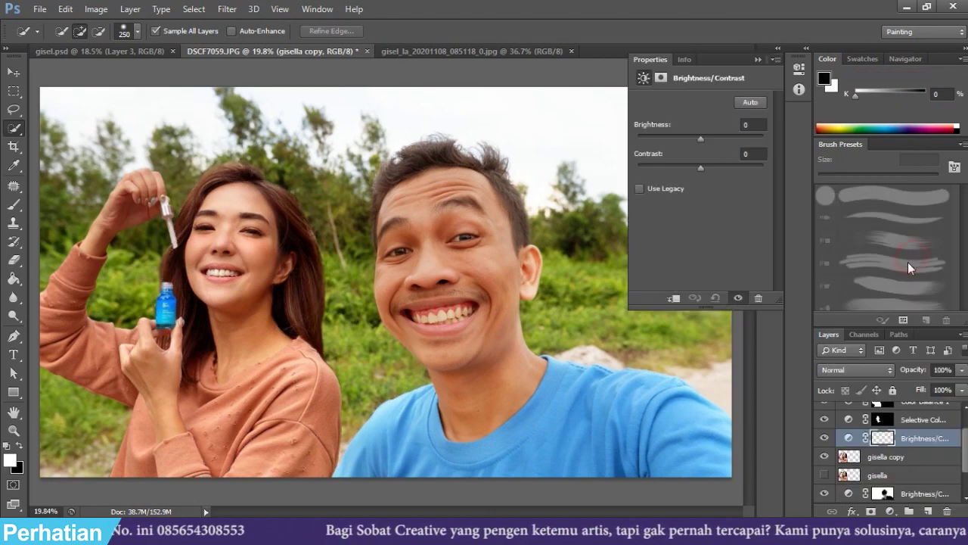
left_click_drag(704, 138, 722, 137)
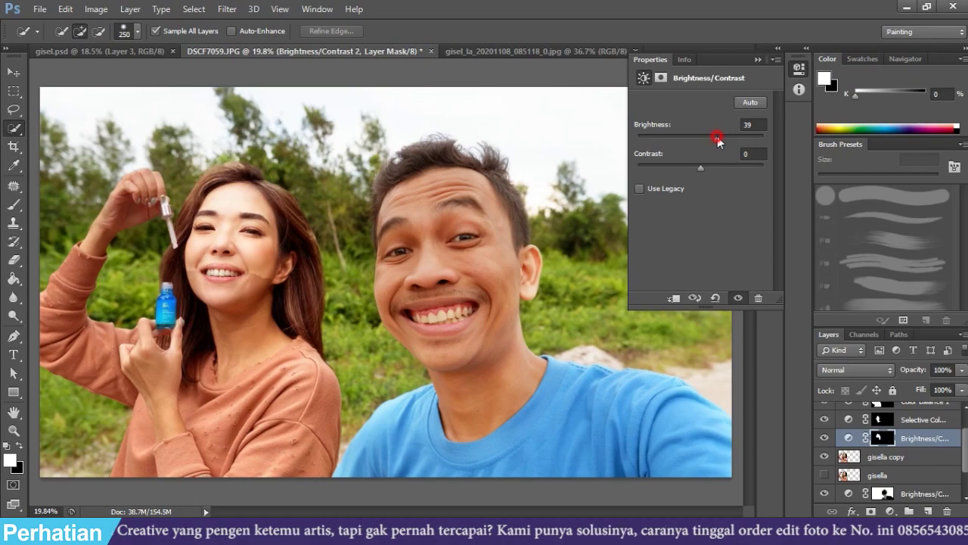
left_click_drag(699, 168, 677, 172)
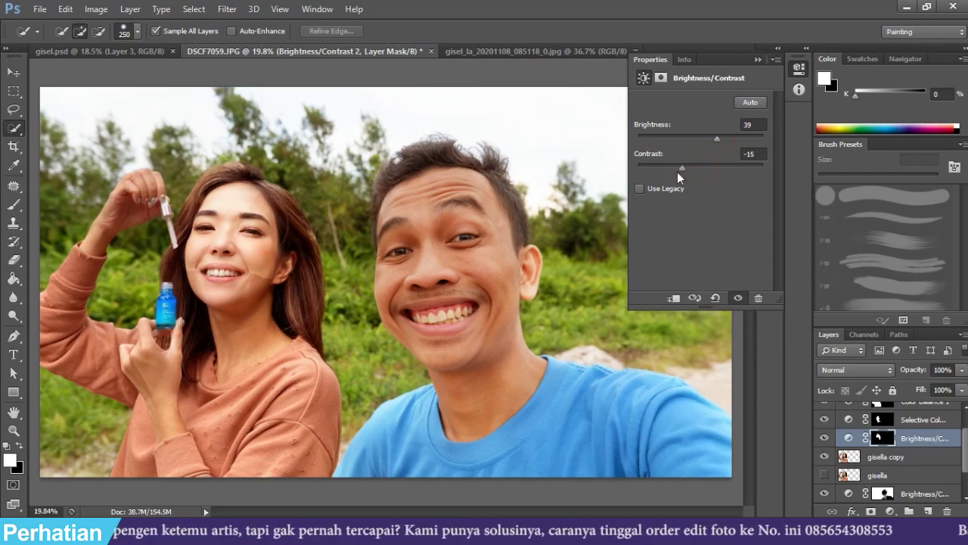
left_click(755, 61)
scroll(204, 284, "up", 1)
scroll(227, 272, "up", 1)
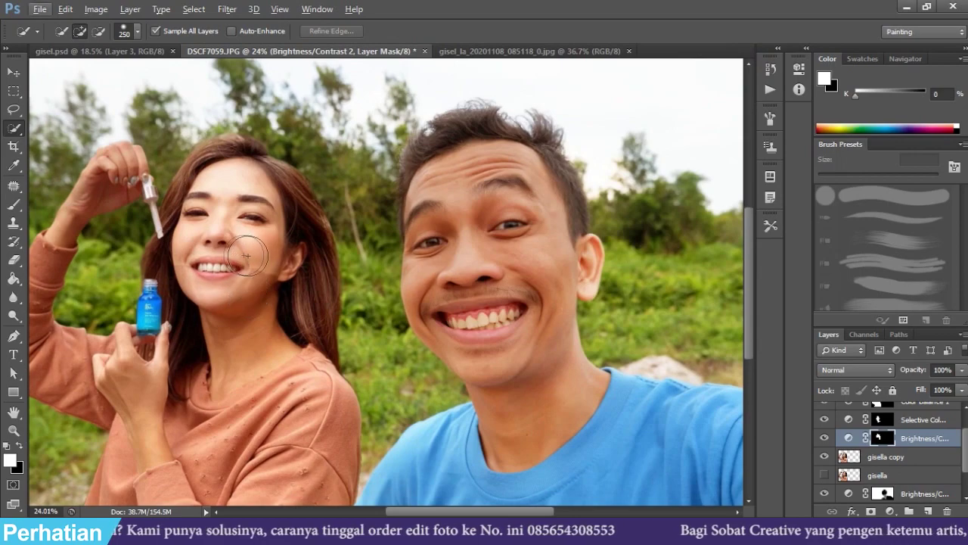
- Erase the brightening from her cheek with a 300 px eraser at 33% opacity
key("e")
key("Escape")
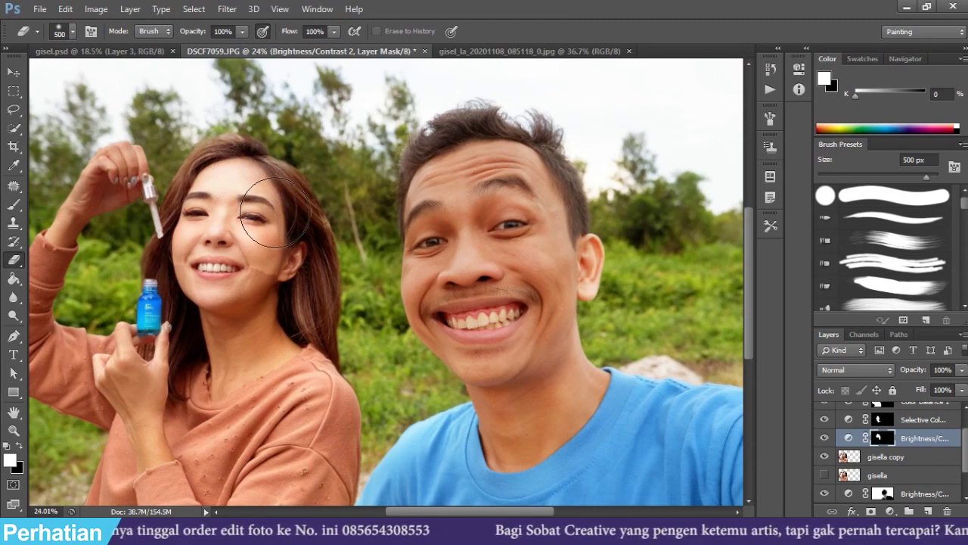
key("w")
key("bracketleft")
key("e")
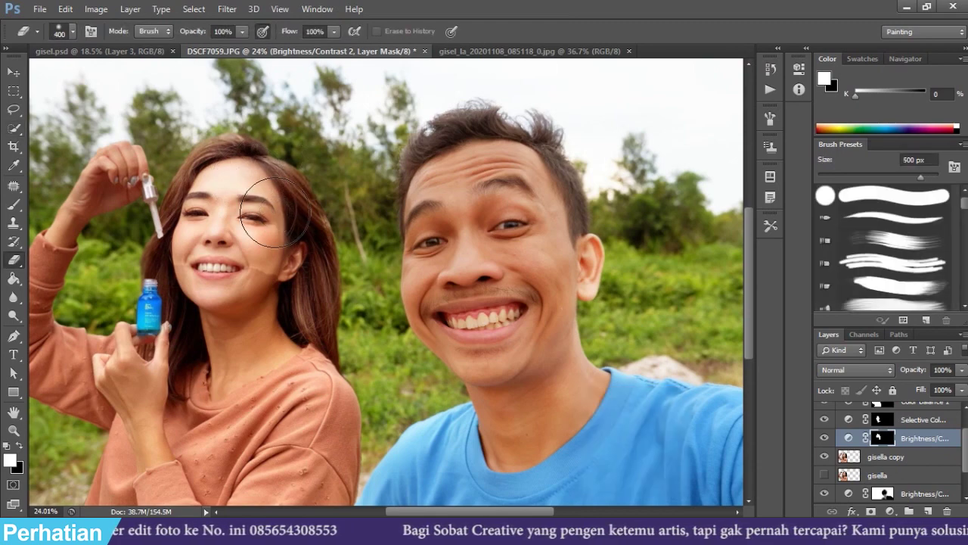
left_click(244, 31)
left_click_drag(240, 47, 194, 47)
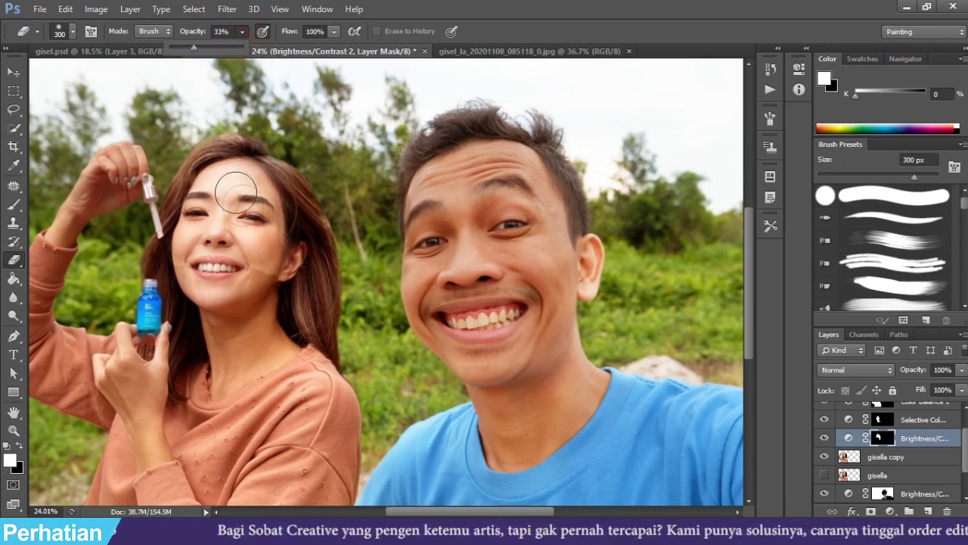
mouse_move(248, 268)
left_mouse_down()
mouse_move(259, 291)
mouse_move(199, 251)
left_mouse_up()
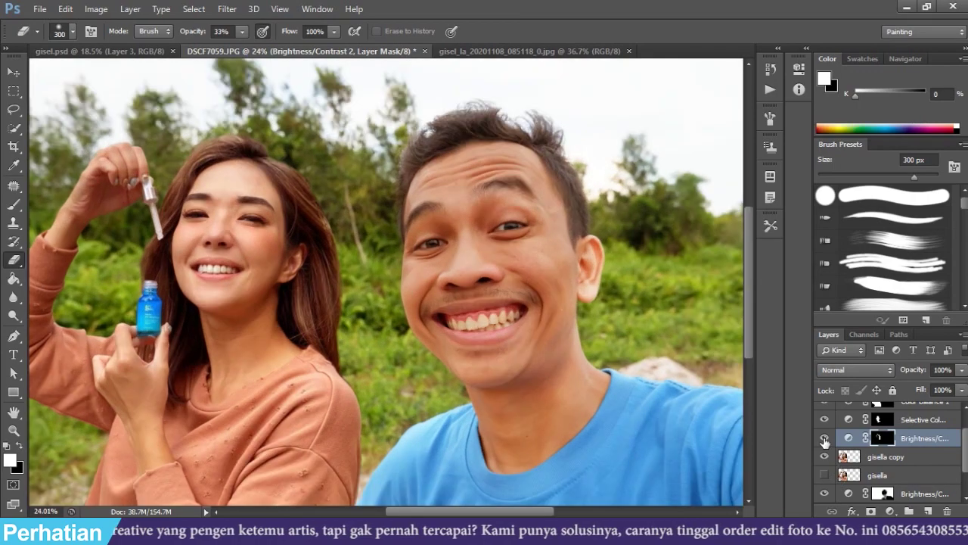
- Compare the Brightness/Contrast layer on and off, leaving it hidden
left_click(824, 438)
left_click(824, 438)
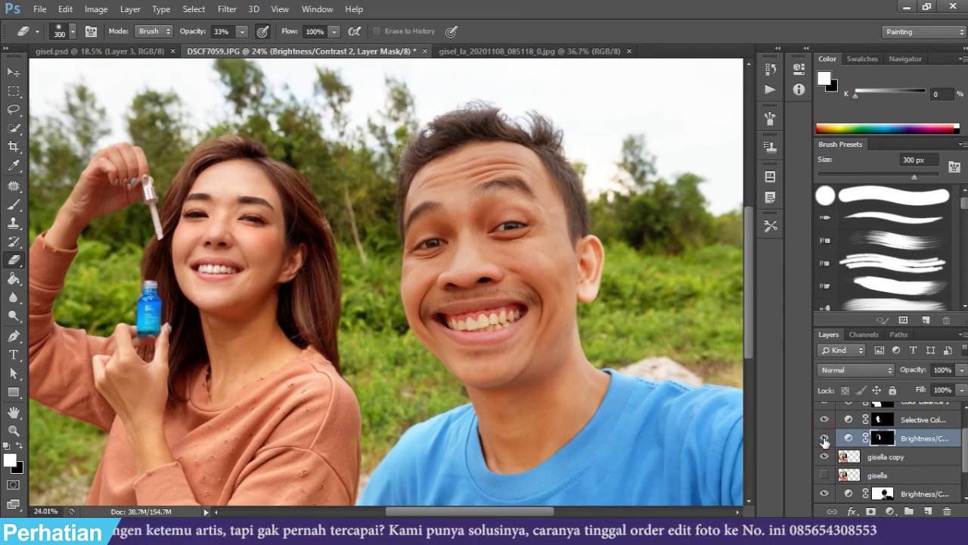
left_click(825, 439)
left_click(825, 439)
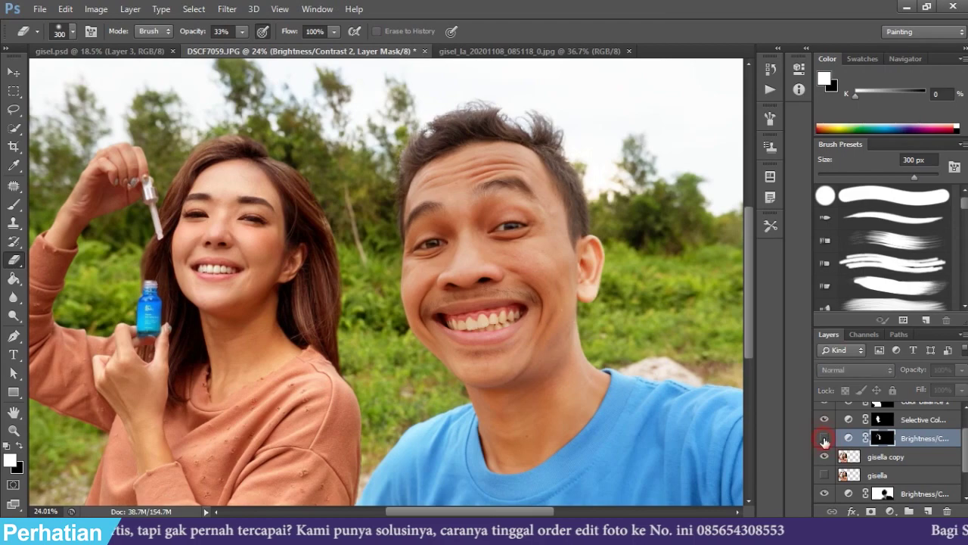
left_click(825, 439)
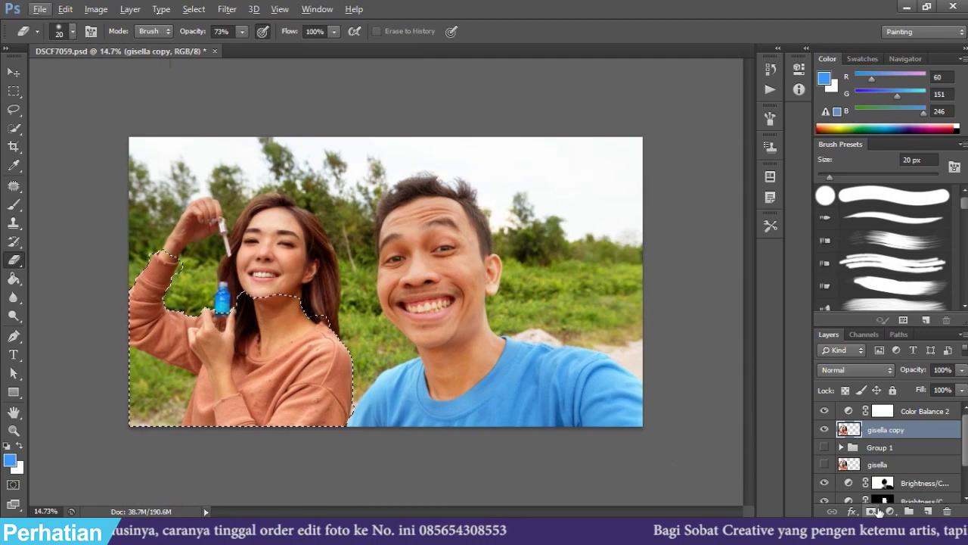
- Add a Hue/Saturation layer for the woman, targeting Reds and shifting Hue to −158
left_click(889, 512)
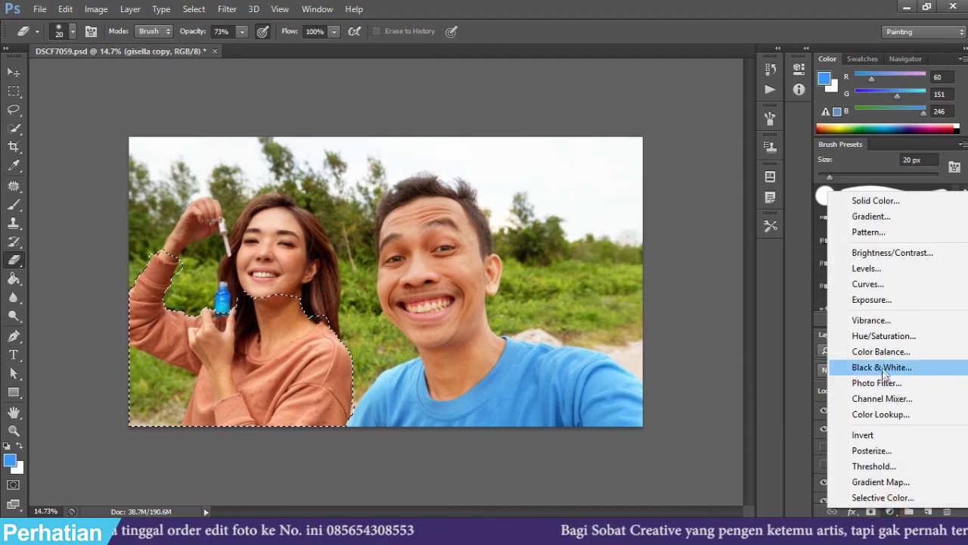
left_click(862, 336)
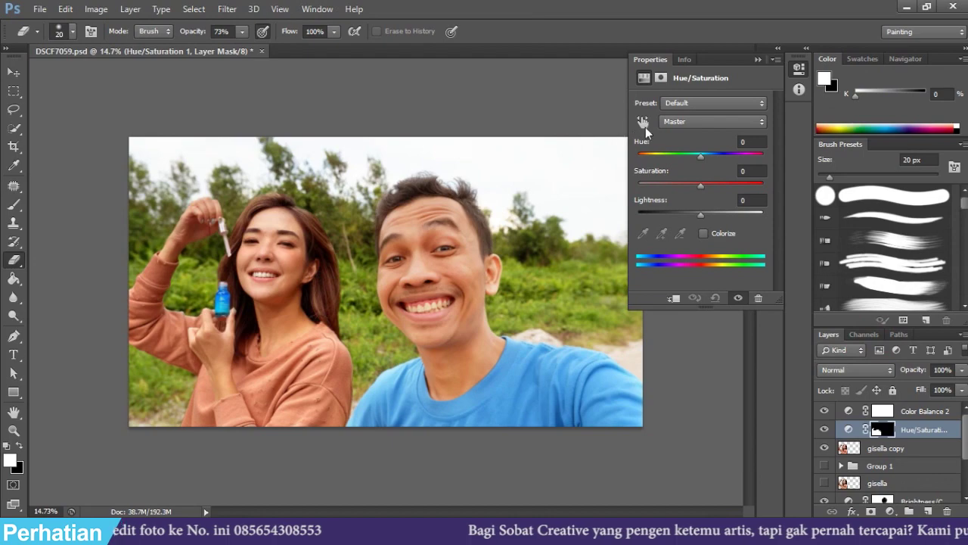
left_click(643, 122)
left_click(345, 374)
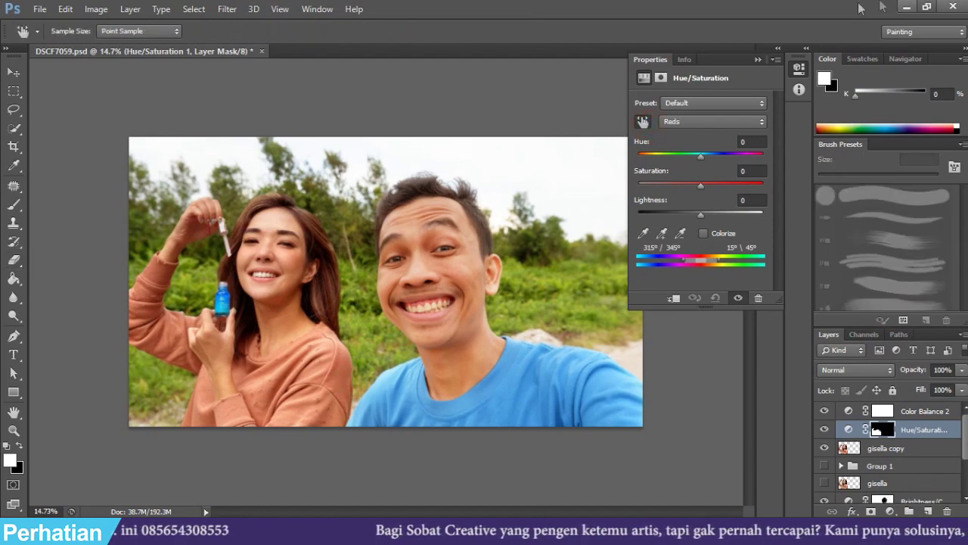
left_click_drag(698, 154, 644, 161)
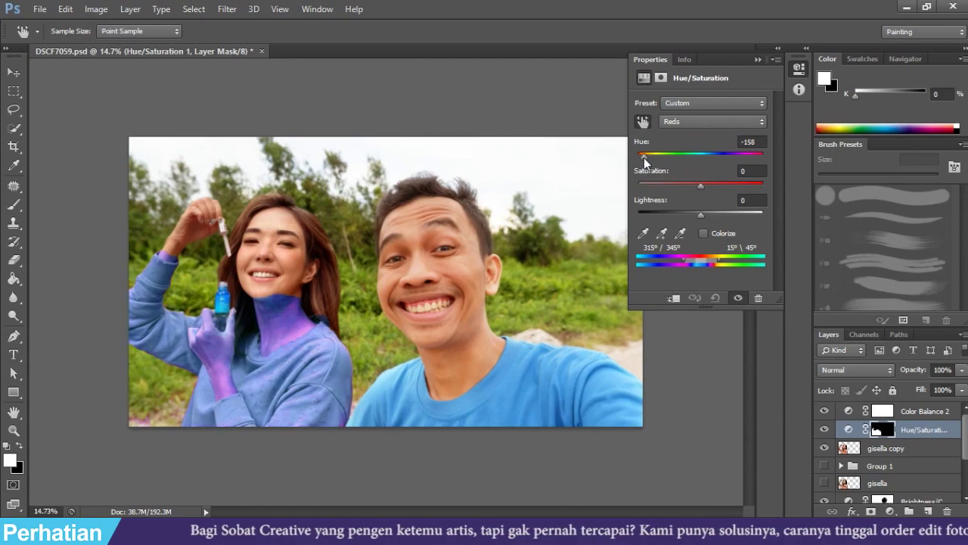
scroll(288, 392, "up", 5)
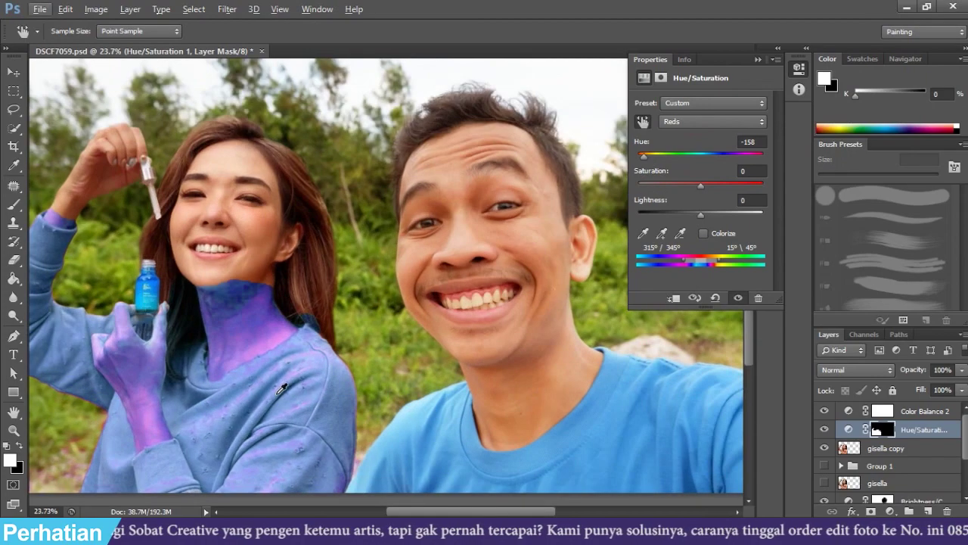
scroll(239, 376, "up", 5)
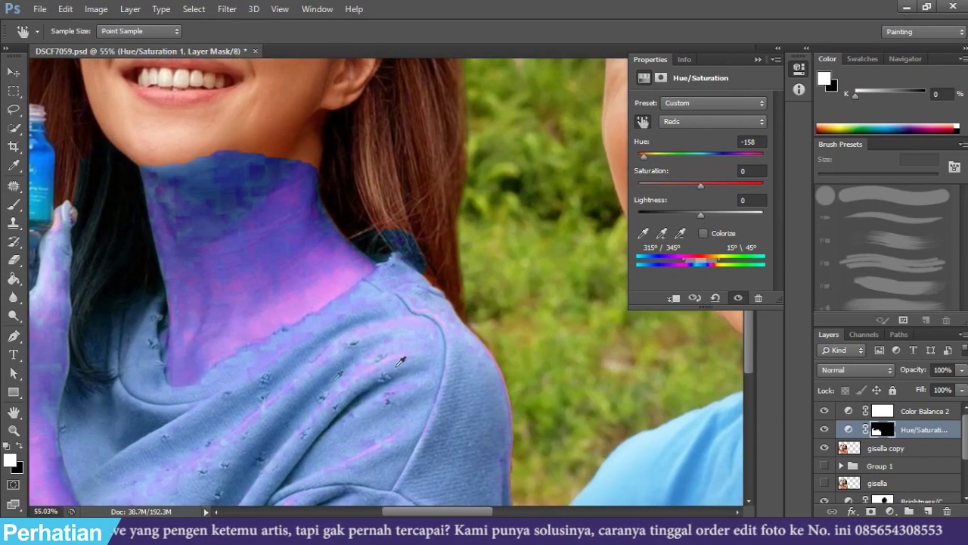
scroll(296, 295, "down", 3)
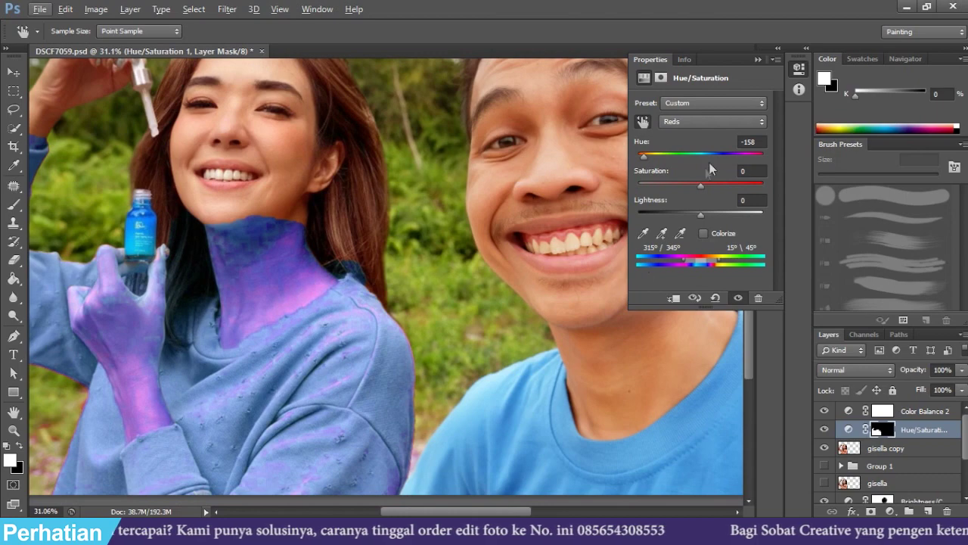
- Set the Reds' Lightness to +6 and collapse the Properties panel
left_click_drag(702, 214, 716, 214)
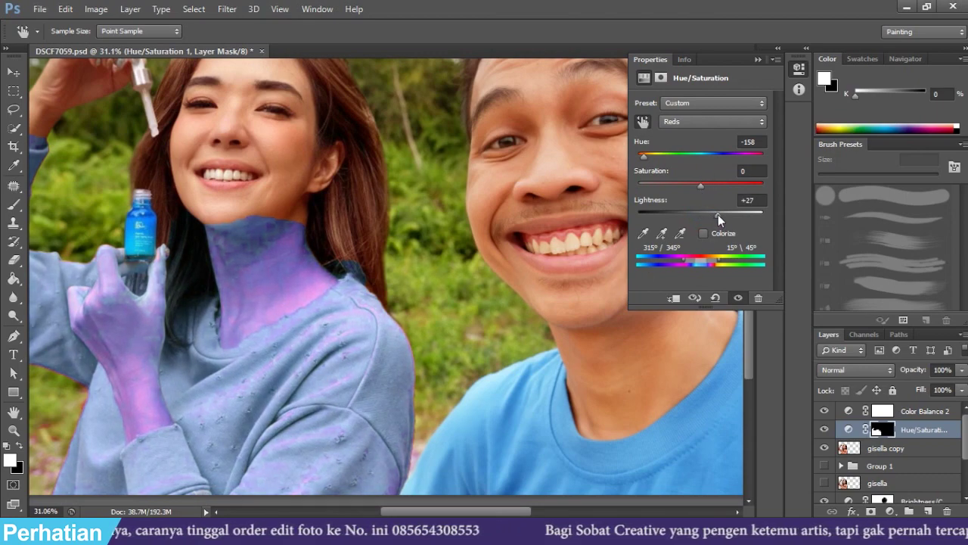
left_click_drag(709, 215, 704, 214)
scroll(384, 258, "down", 2)
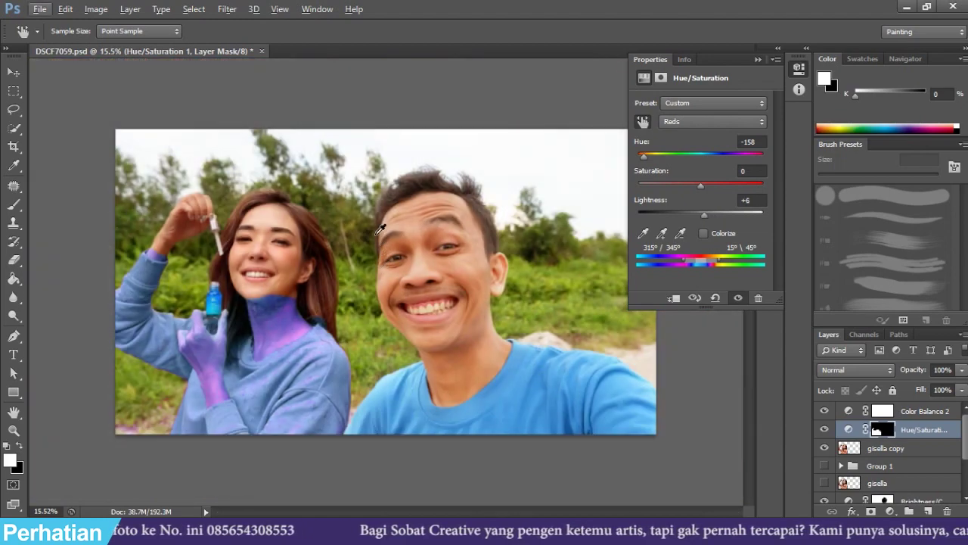
left_click(758, 59)
scroll(264, 325, "up", 1)
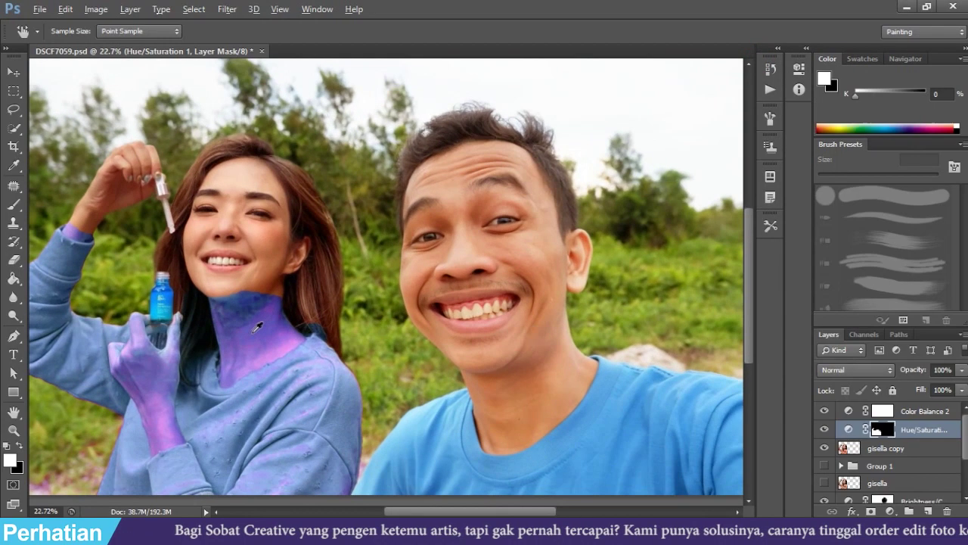
scroll(262, 306, "up", 1)
scroll(261, 289, "up", 1)
key("e")
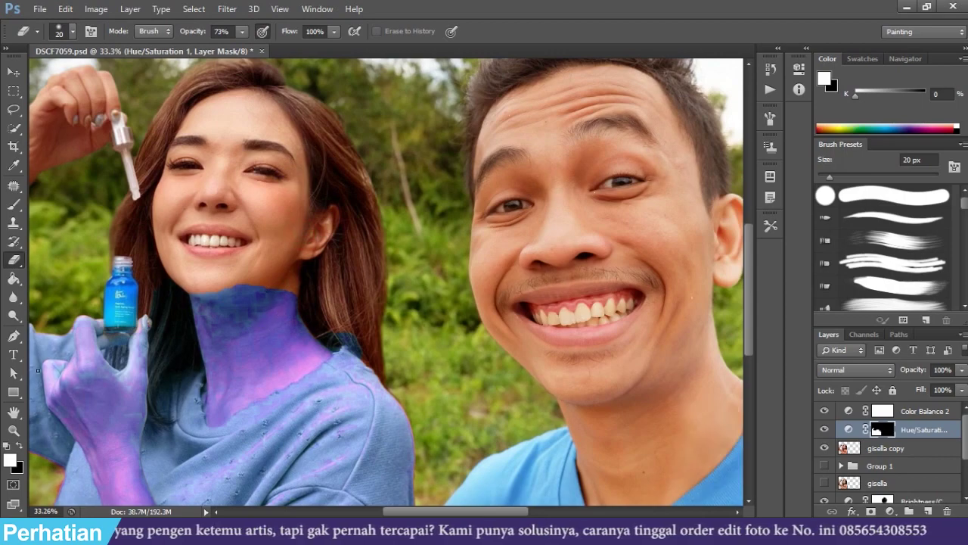
- Erase the purple tint from her fingers and hand with a 100% opacity, 70 px eraser
key("i")
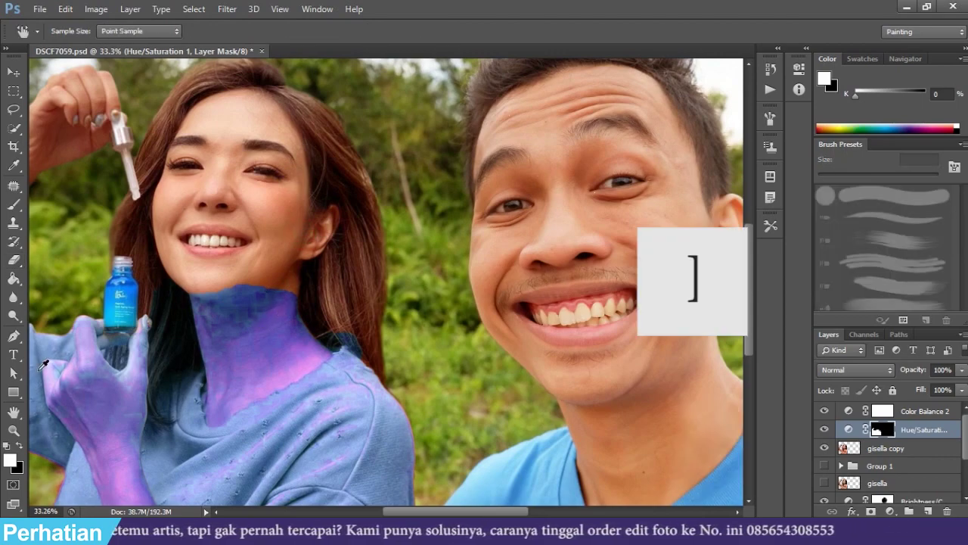
key("e")
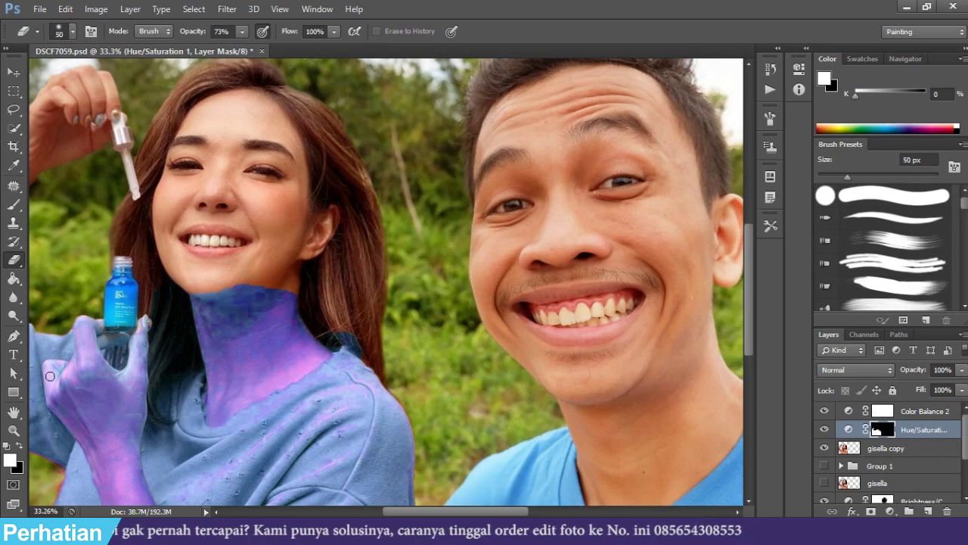
key("bracketright")
key("bracketright")
key("bracketright")
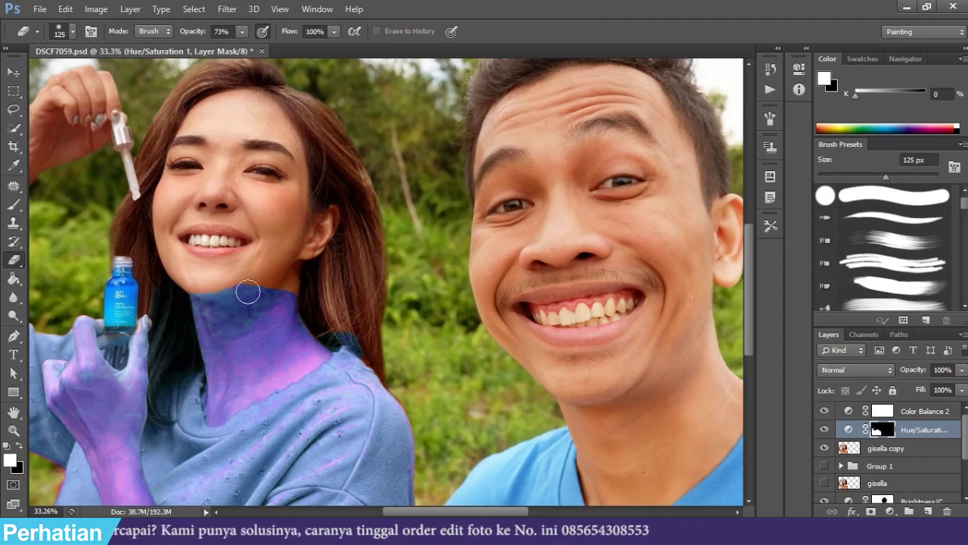
mouse_move(243, 35)
left_mouse_down()
mouse_move(278, 282)
mouse_move(245, 333)
mouse_move(164, 309)
left_mouse_up()
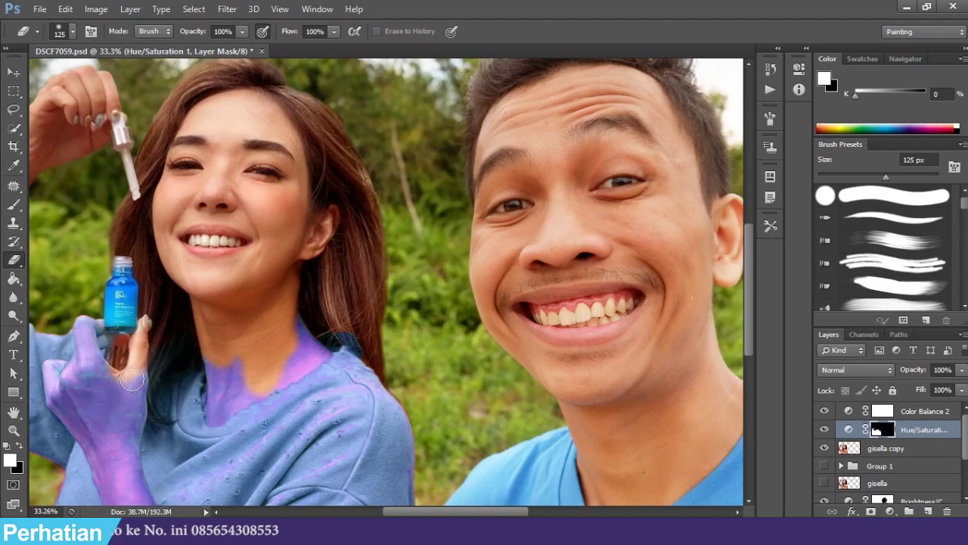
scroll(197, 395, "up", 3, "alt")
scroll(266, 245, "up", 3, "alt")
scroll(266, 245, "up", 3)
key("bracketleft")
key("bracketleft")
key("bracketleft")
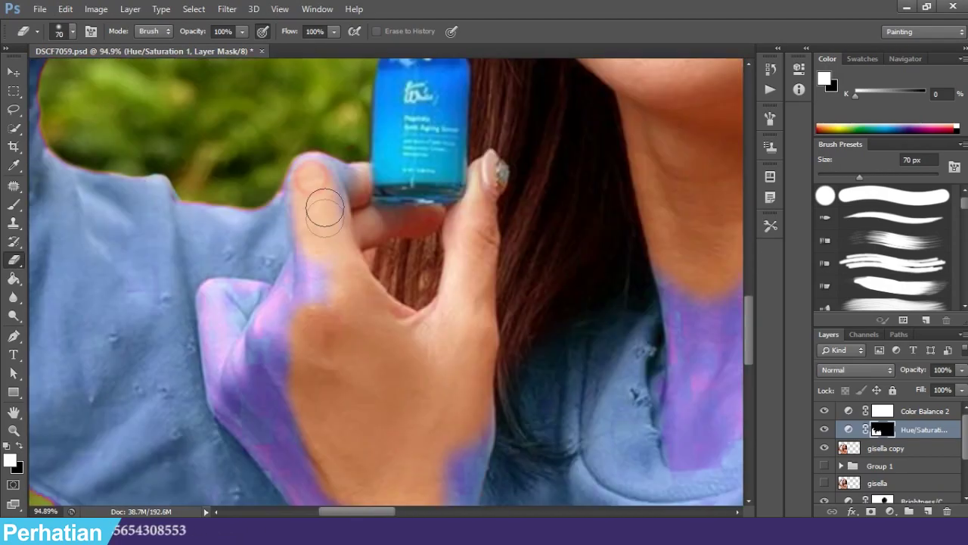
left_click_drag(320, 210, 234, 394)
scroll(234, 394, "down", 3)
mouse_move(454, 220)
left_mouse_down()
mouse_move(422, 342)
mouse_move(421, 447)
left_mouse_up()
- Erase the purple spill from her wrist and neck with a 35 px eraser
key("bracketleft")
key("bracketleft")
key("bracketleft")
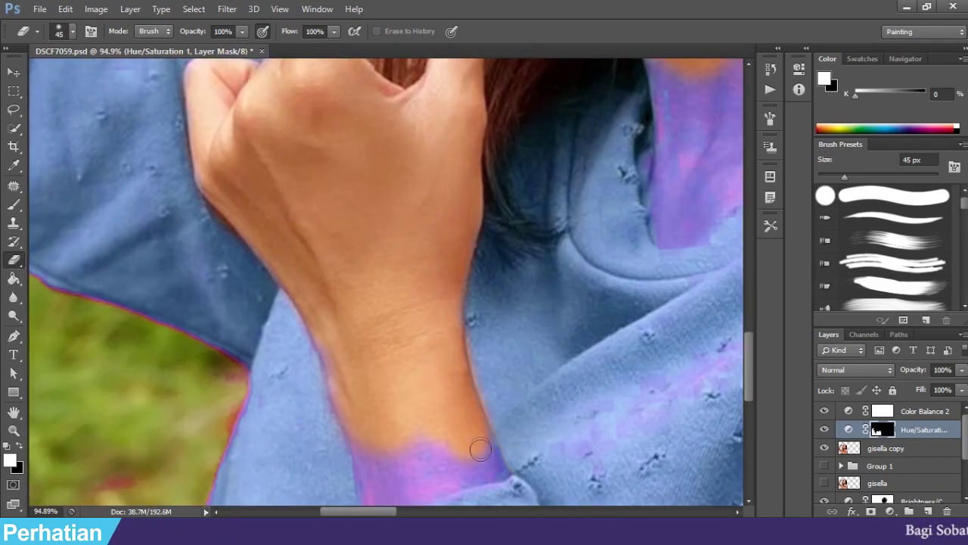
scroll(421, 447, "up", 3, "alt")
mouse_move(411, 357)
left_mouse_down()
mouse_move(212, 151)
mouse_move(333, 394)
left_mouse_up()
scroll(333, 394, "down", 3, "alt")
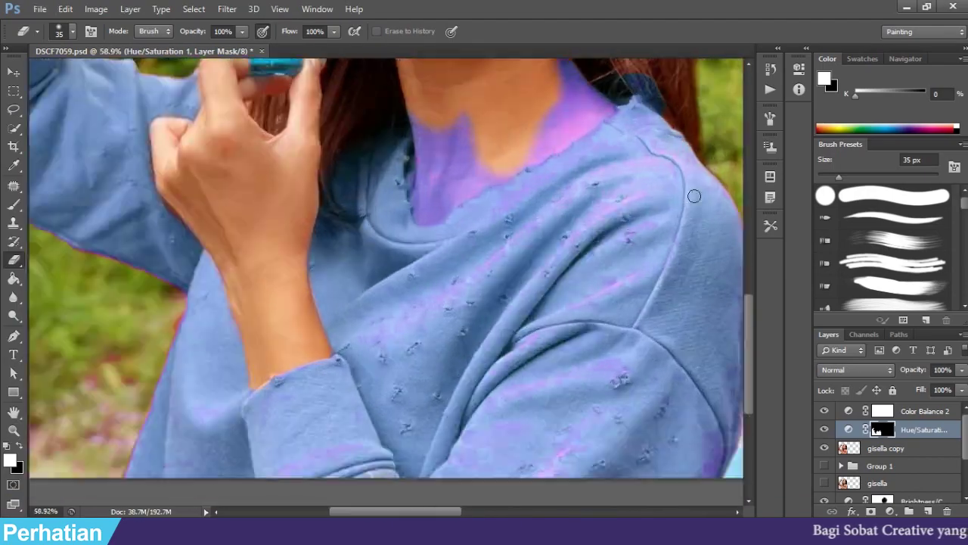
scroll(448, 356, "up", 3, "alt")
mouse_move(447, 356)
left_mouse_down()
mouse_move(530, 179)
mouse_move(138, 409)
left_mouse_up()
scroll(139, 408, "down", 3)
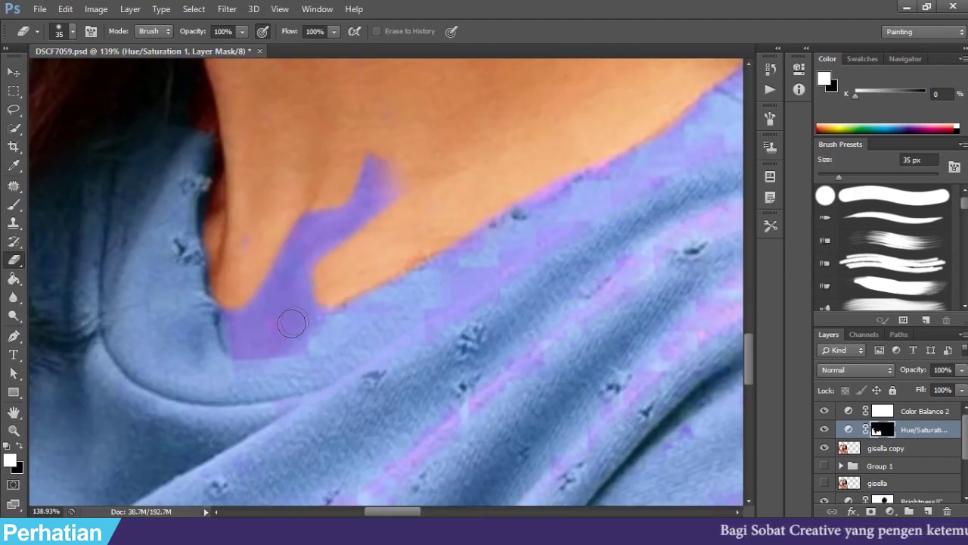
left_click_drag(287, 320, 495, 202)
scroll(495, 201, "down", 5)
scroll(449, 144, "up", 5)
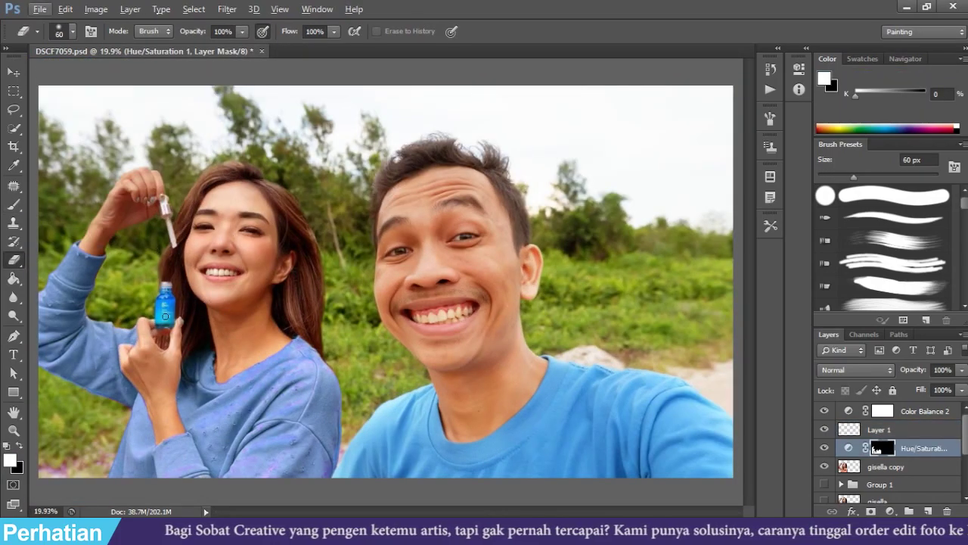
left_click(826, 450)
left_click(826, 449)
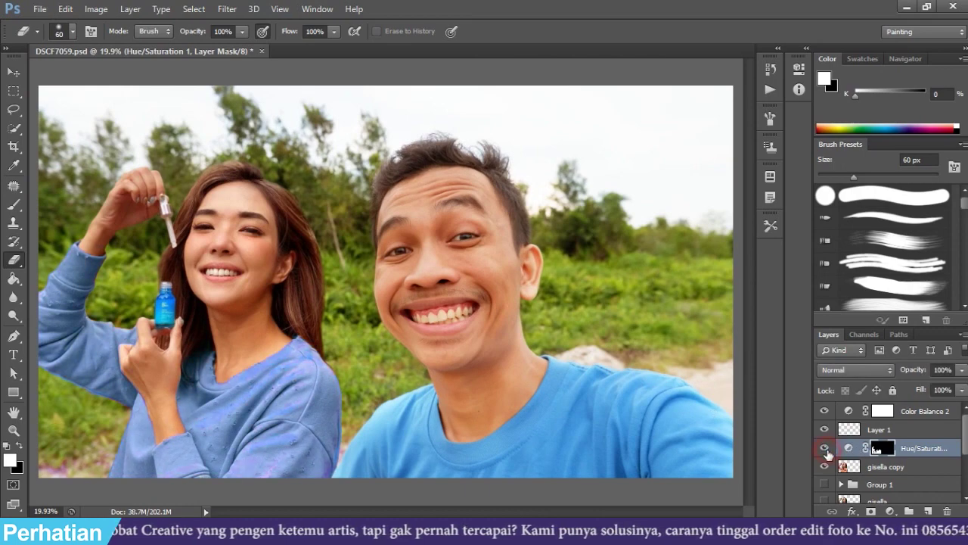
left_click(826, 449)
left_click(826, 450)
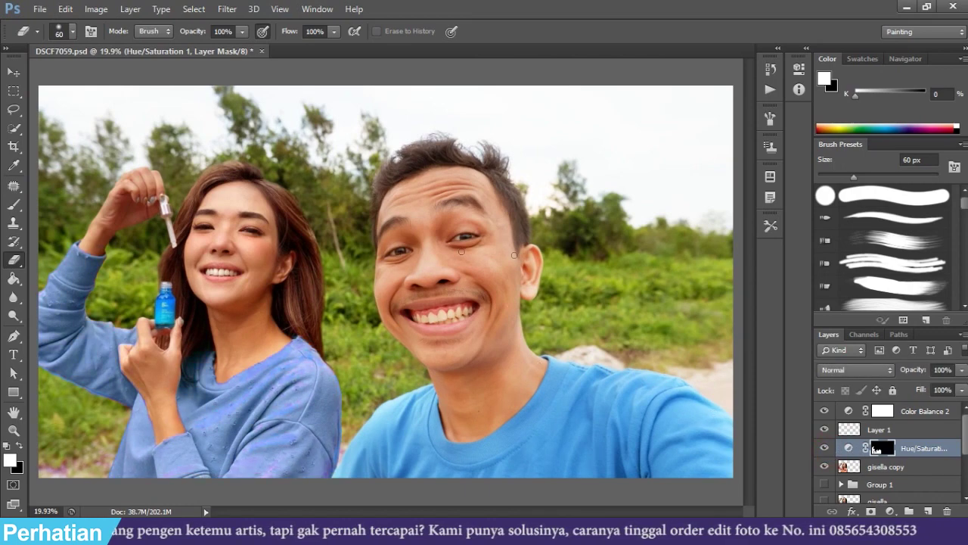
left_click(9, 72)
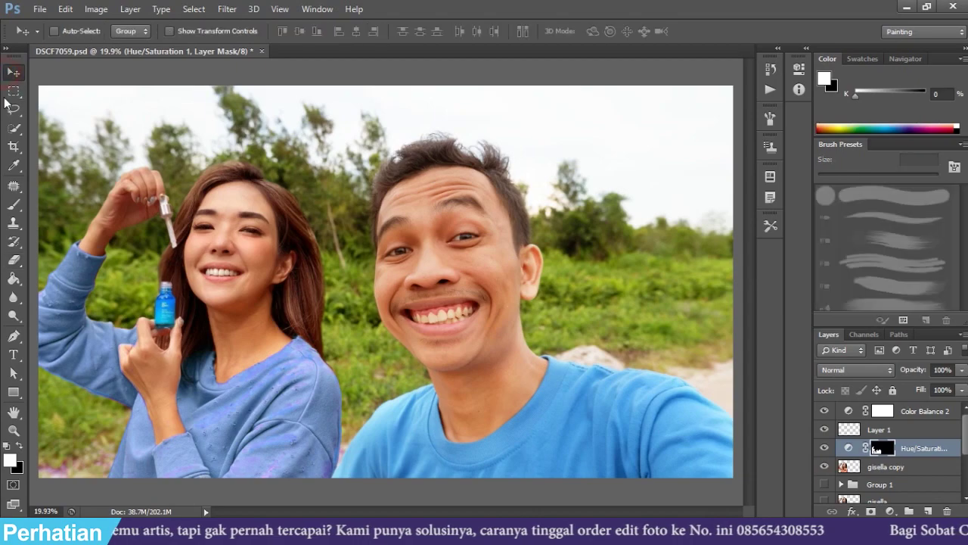
scroll(162, 78, "down", 2)
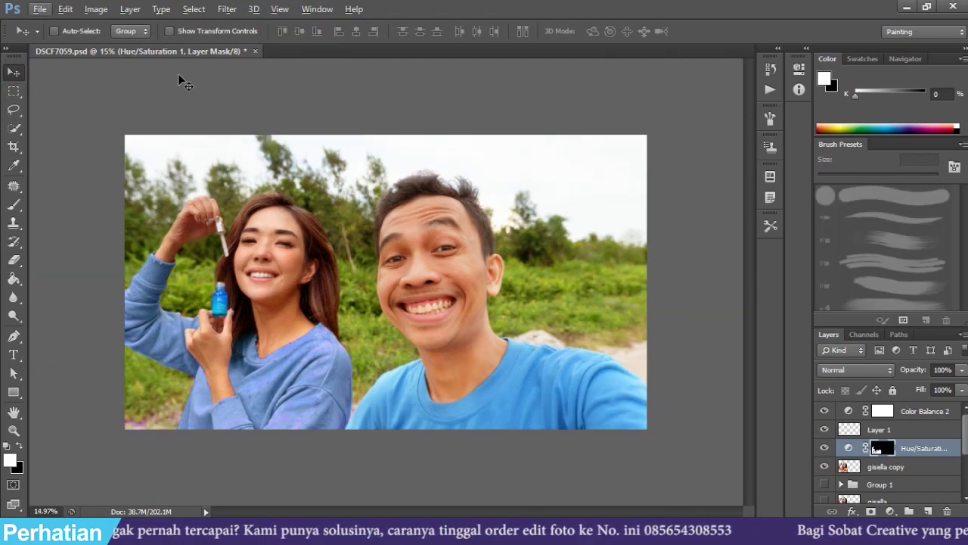
scroll(128, 197, "up", 4)
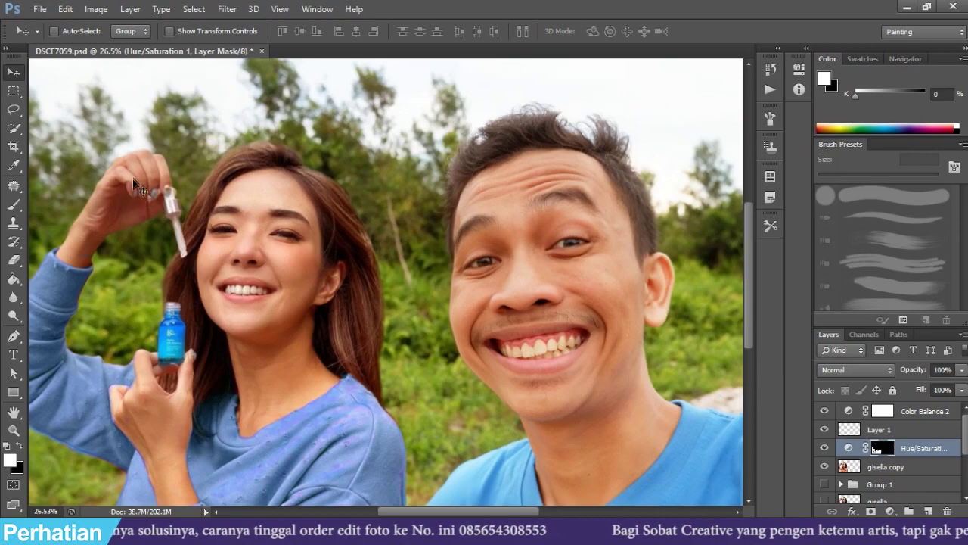
scroll(128, 180, "down", 2)
scroll(131, 181, "up", 1)
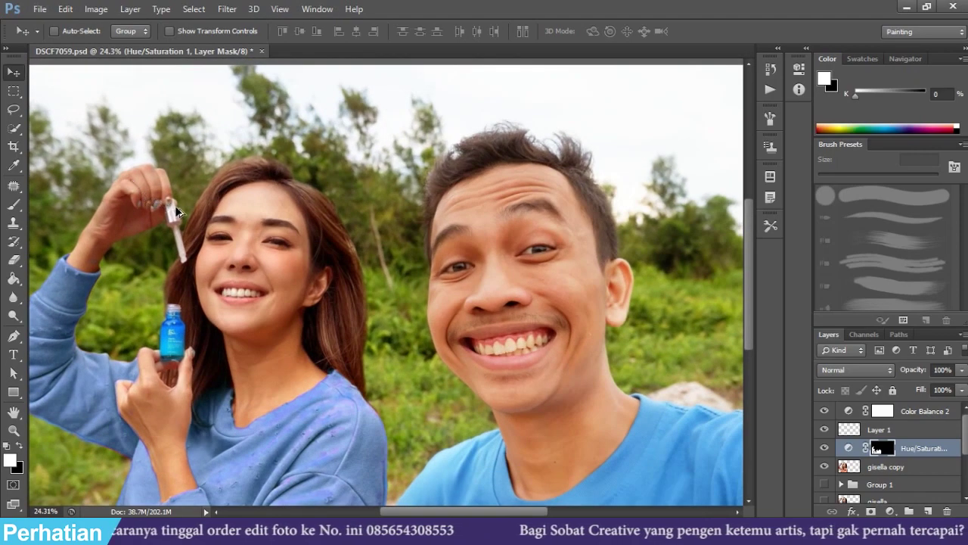
- Quick-select the woman's raised hand and wrist on gisella copy
key("w")
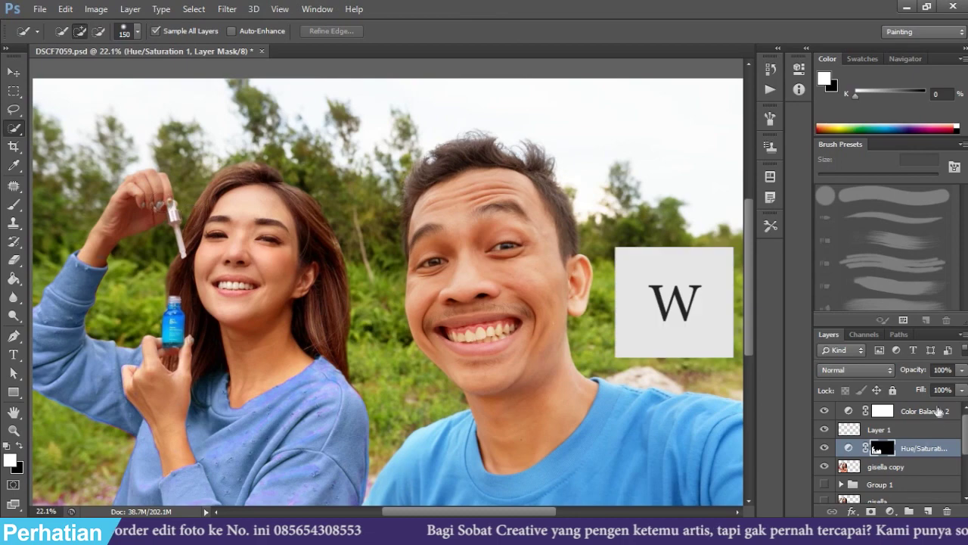
left_click(864, 467)
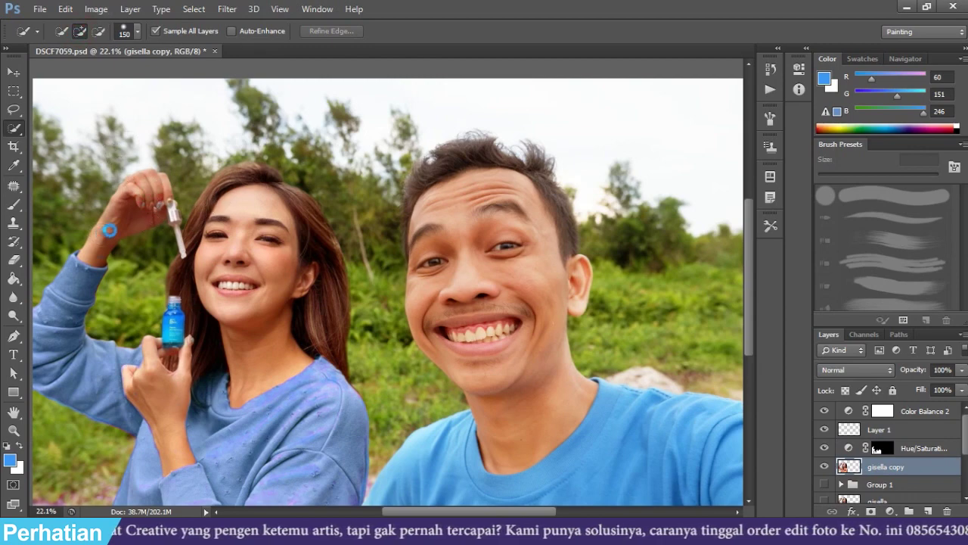
left_click_drag(110, 230, 151, 195)
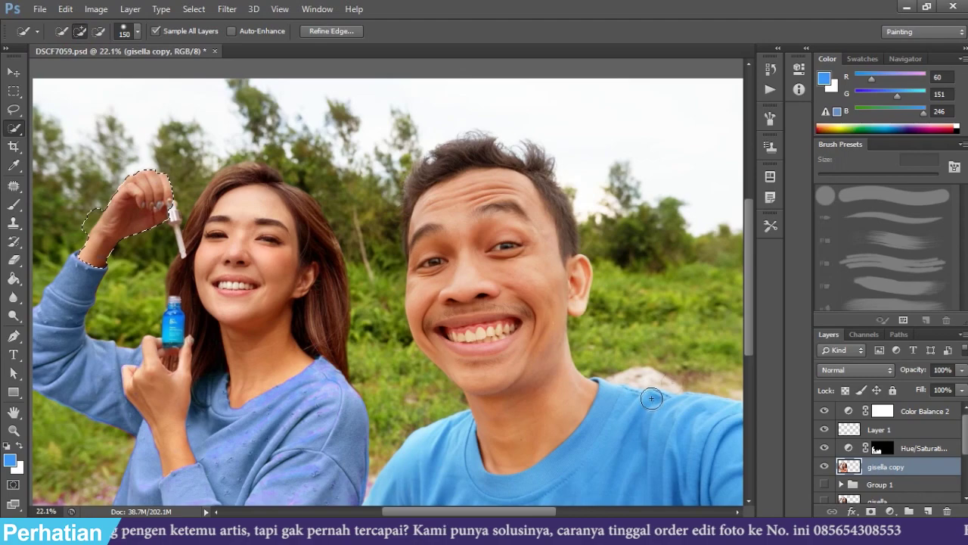
- Add Hue/Saturation 2 to the hand with Saturation +9 and Lightness +5, then fit the view
left_click(891, 511)
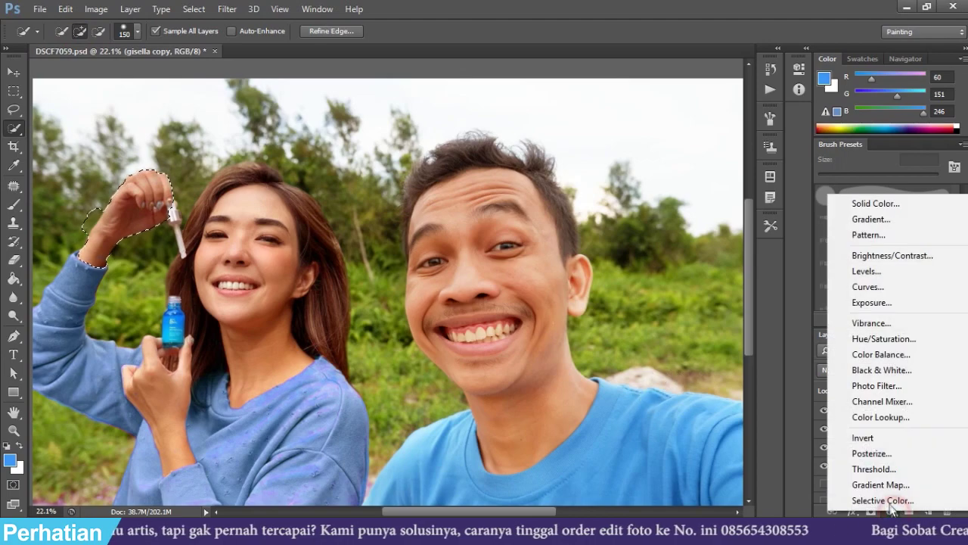
left_click(884, 341)
left_click(702, 184)
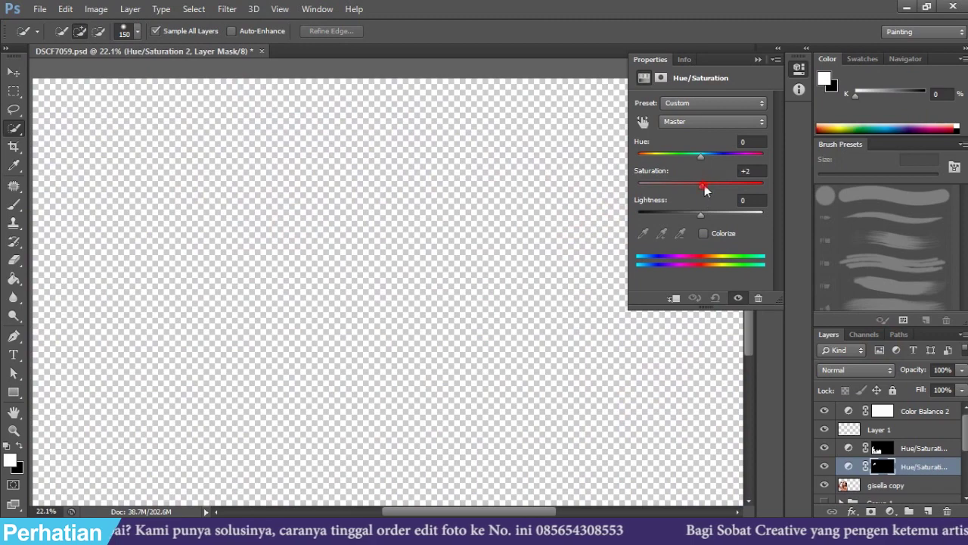
left_click_drag(704, 185, 707, 183)
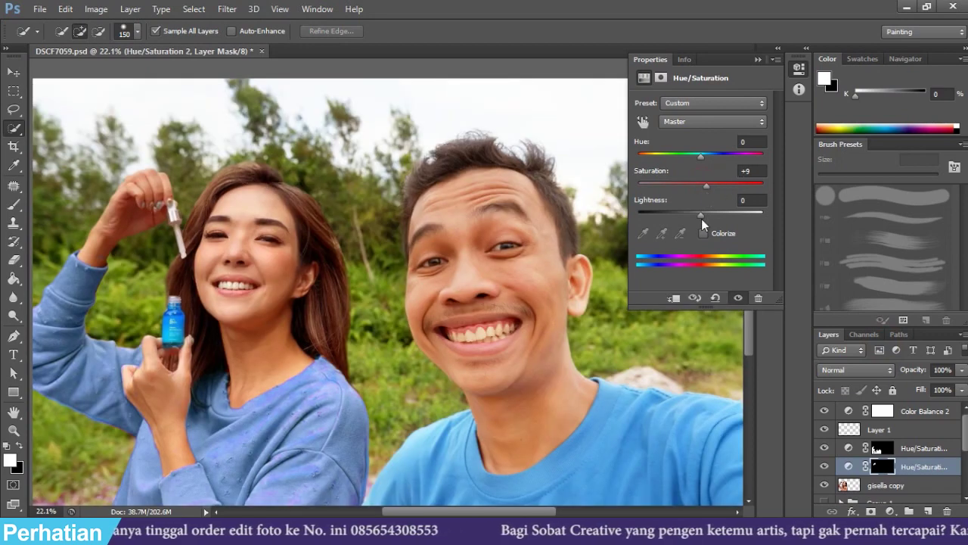
left_click_drag(702, 219, 707, 217)
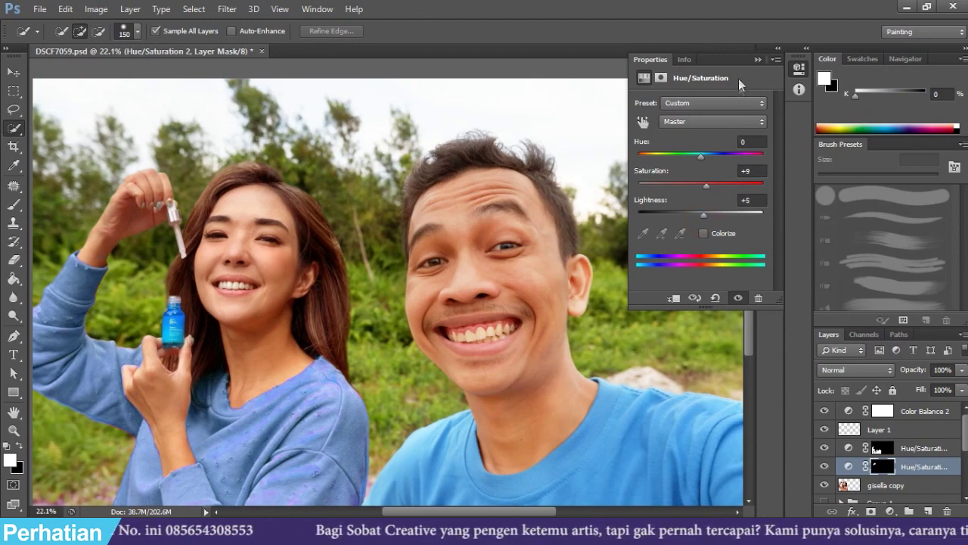
left_click(758, 59)
key("ctrl+0")
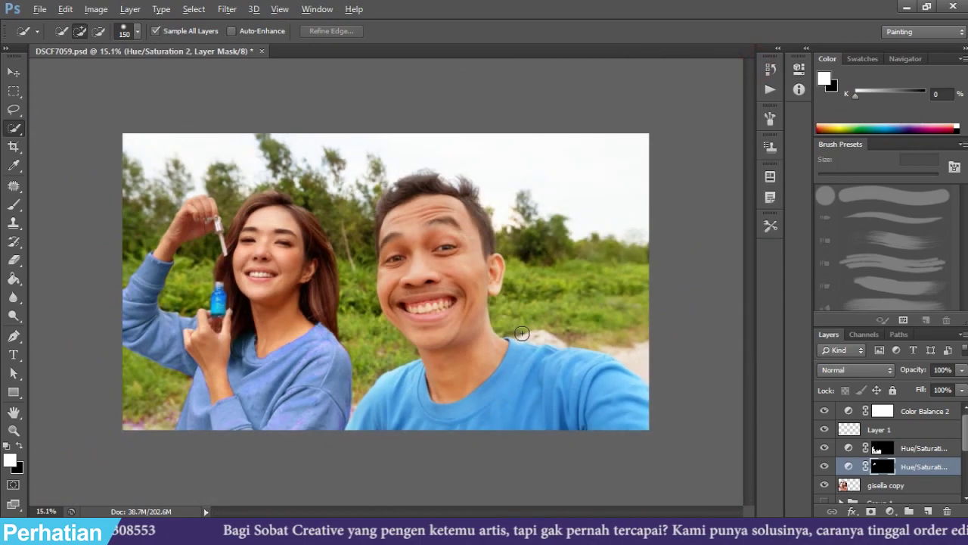
scroll(438, 312, "up", 2)
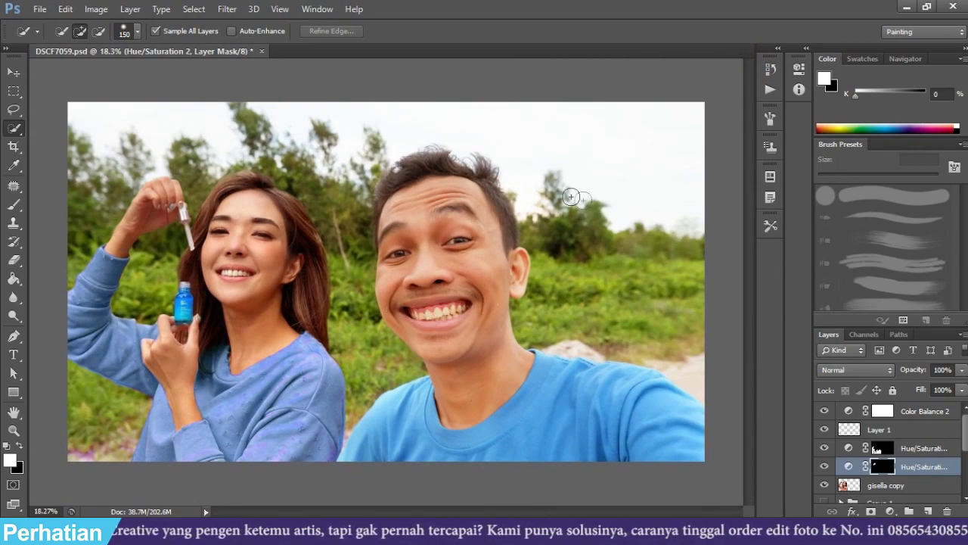
- On Layer 1, add Color Balance 3 with midtones Red +5, Green +8, Yellow −11
left_click(905, 430)
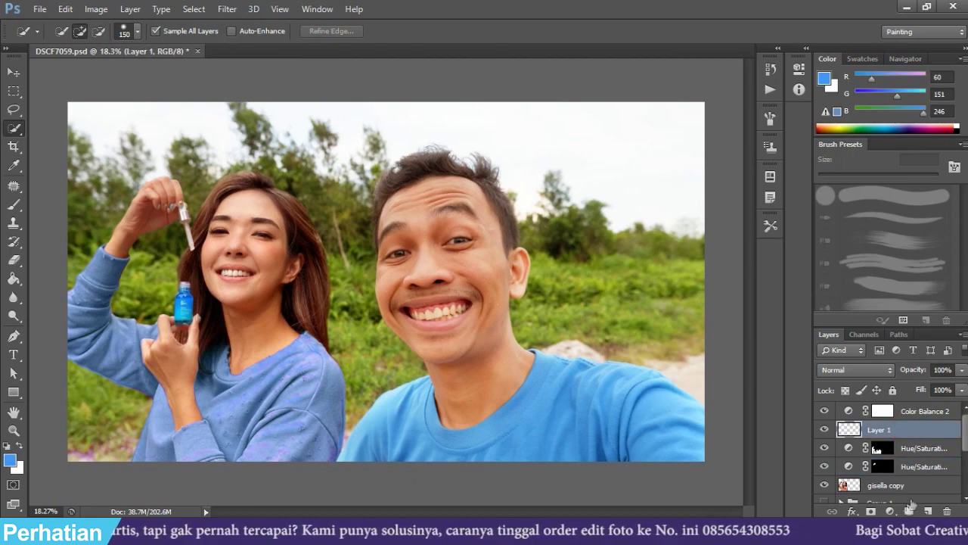
left_click(892, 512)
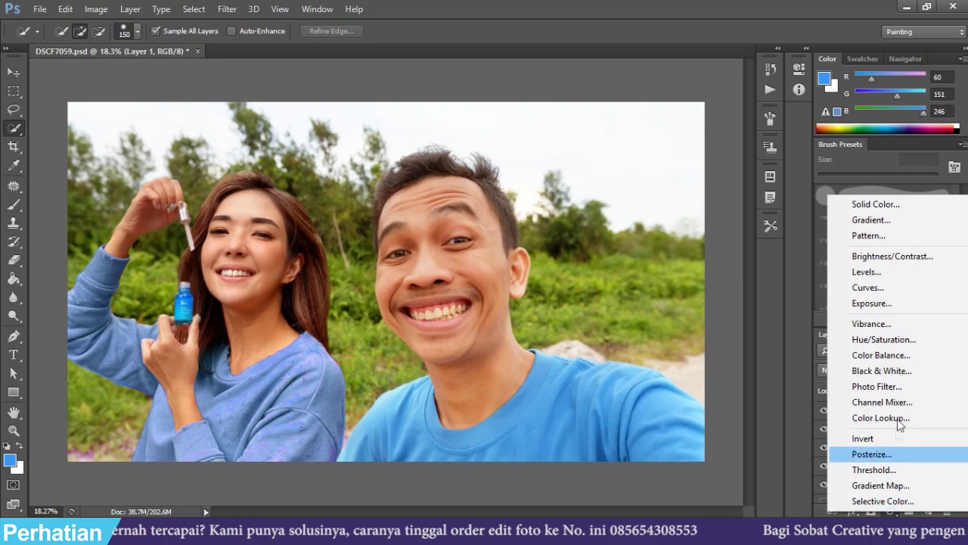
left_click(882, 355)
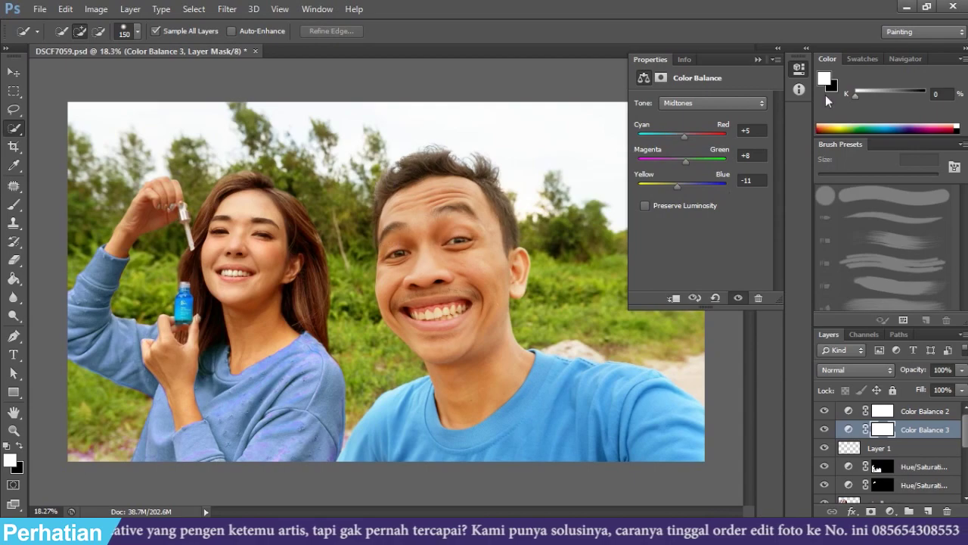
left_click(757, 60)
- On the saya layer, clone nearby clean skin over the blemish on the man's cheek
scroll(403, 325, "up", 1)
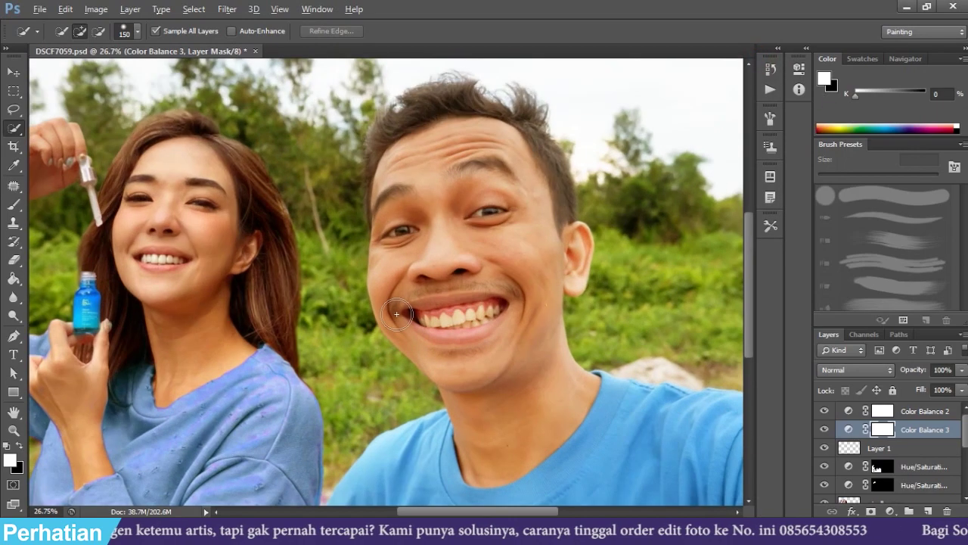
scroll(409, 321, "up", 1)
scroll(416, 317, "up", 1)
scroll(423, 313, "up", 1)
scroll(426, 311, "up", 2)
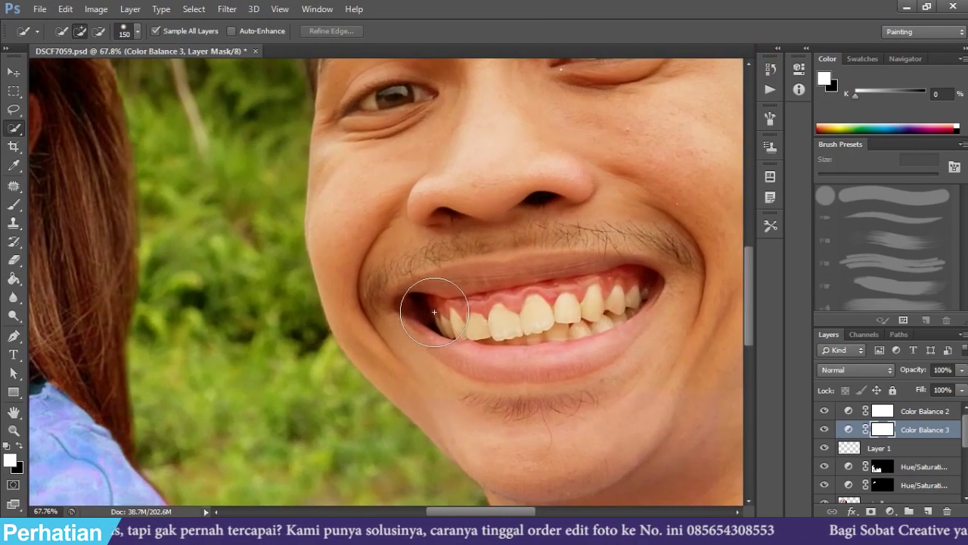
scroll(529, 227, "up", 2)
left_click_drag(572, 194, 246, 298)
left_click_drag(524, 399, 460, 285)
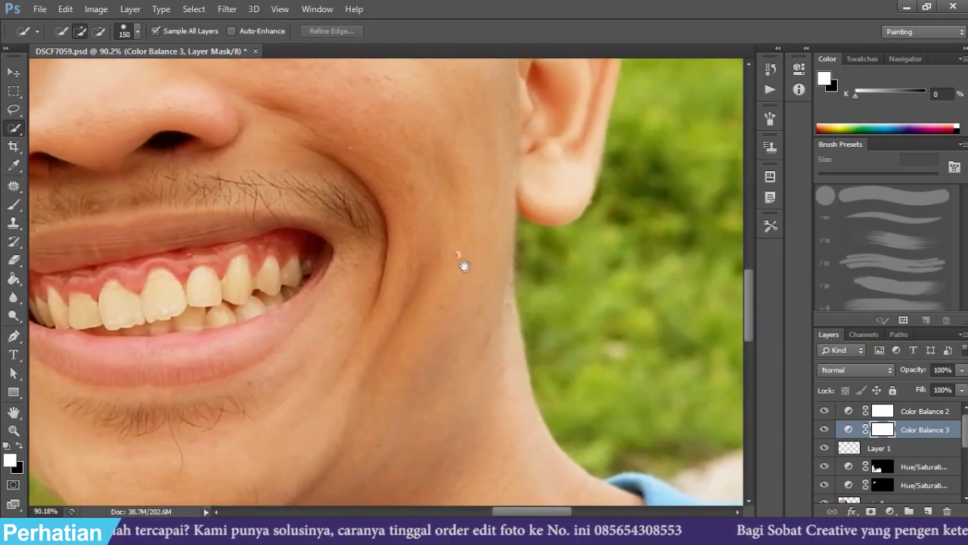
scroll(529, 318, "down", 1)
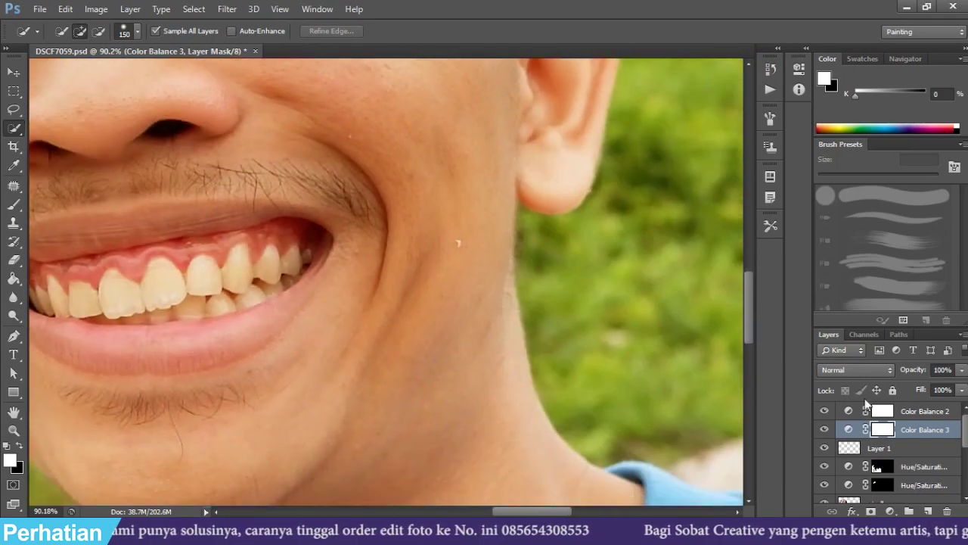
scroll(881, 469, "down", 2)
scroll(881, 476, "down", 2)
left_click(882, 476)
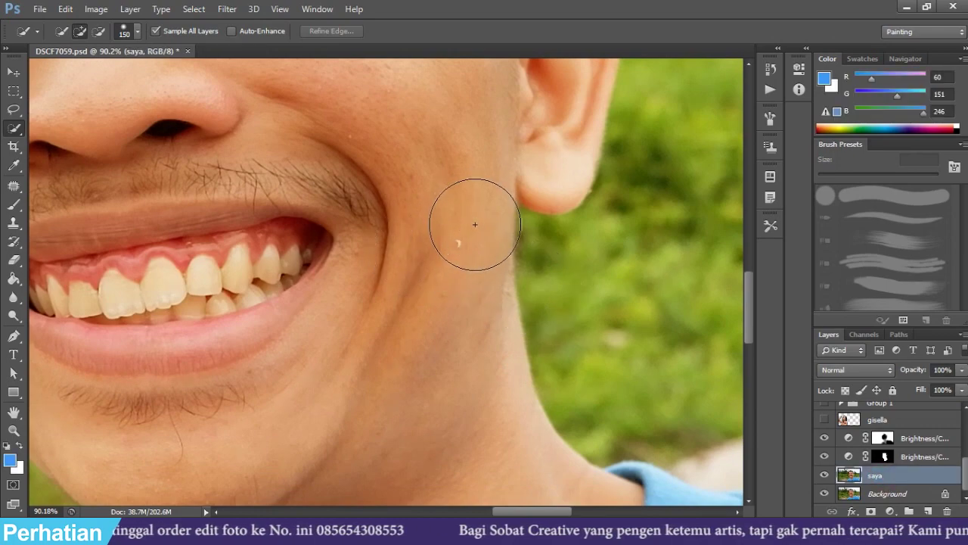
key("s")
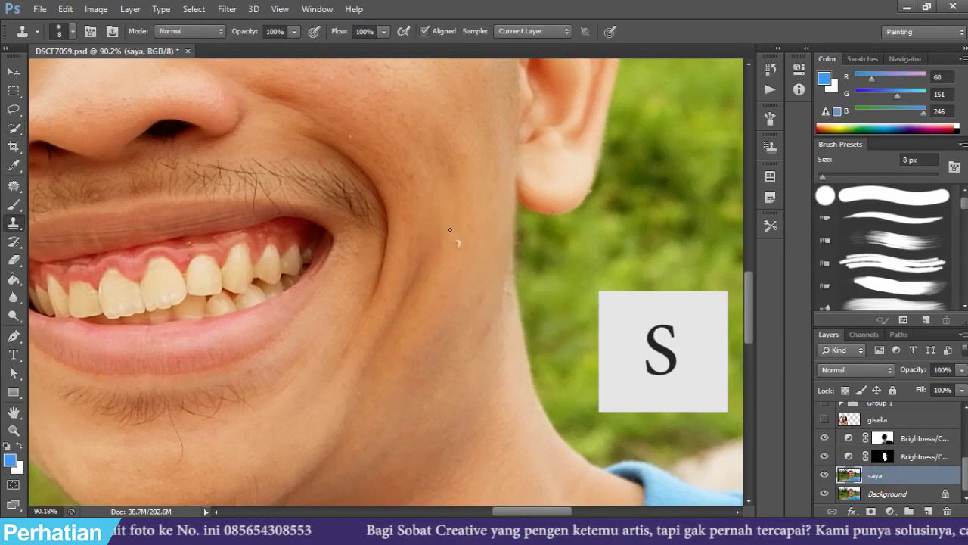
scroll(428, 250, "up", 1)
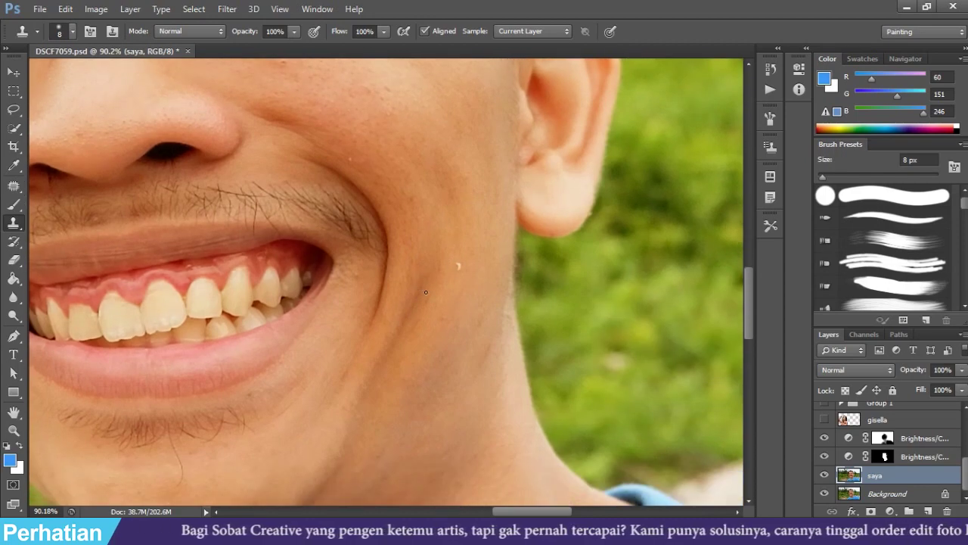
key("bracketright")
key("bracketright")
key("bracketright")
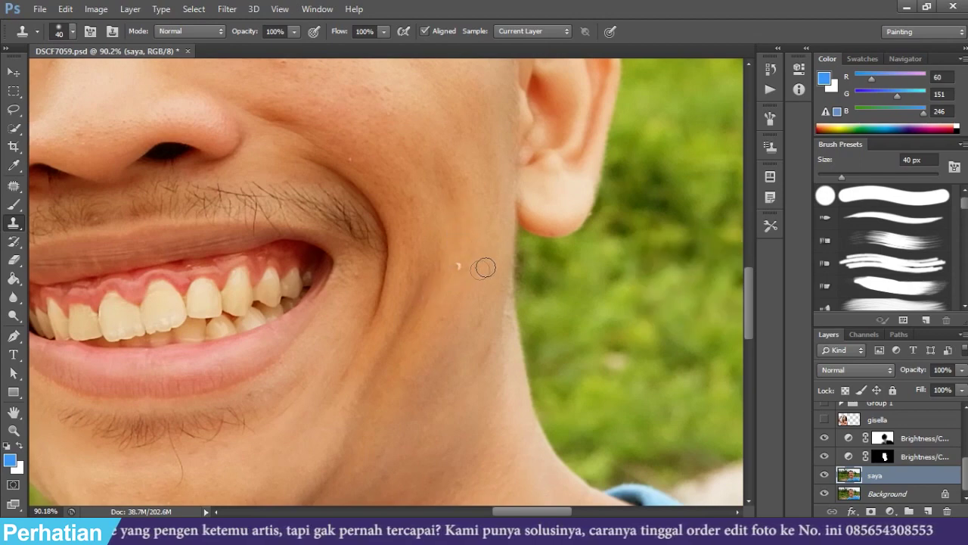
key("alt")
left_click(478, 270, "alt")
left_click(462, 272)
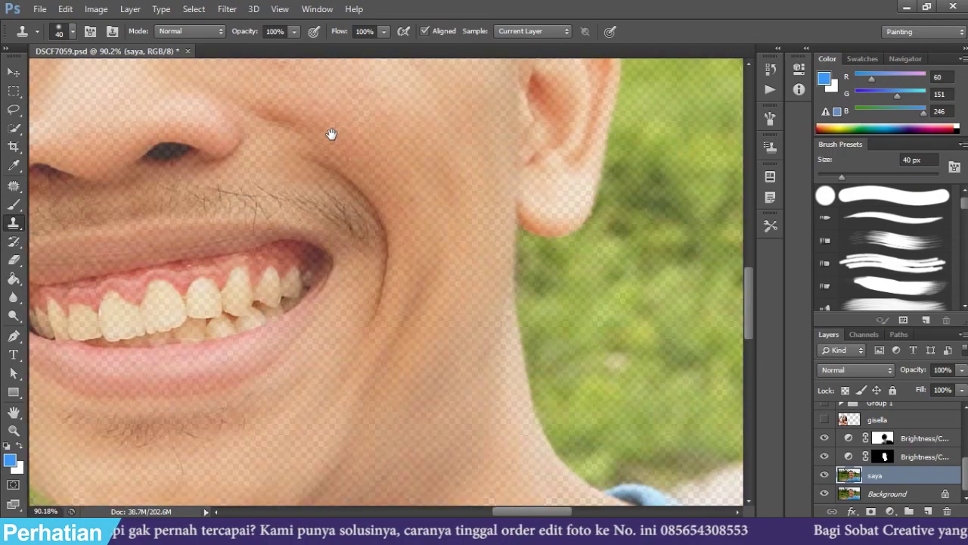
- Zoom in on the eyes and clone skin from beside the inner eye corner with a 15 px brush
left_click_drag(330, 134, 452, 429)
scroll(302, 277, "up", 2)
scroll(315, 287, "up", 2)
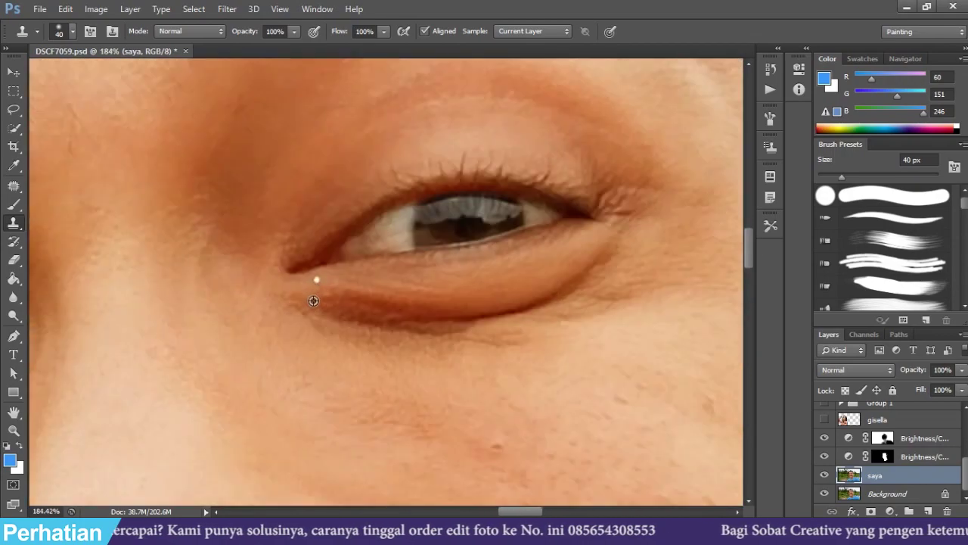
scroll(319, 276, "up", 2)
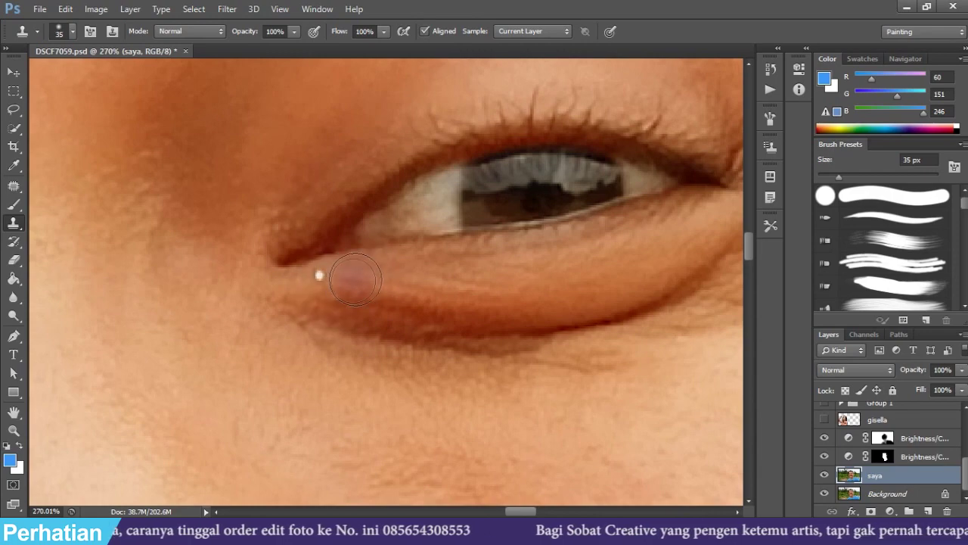
key("bracketleft")
key("bracketleft")
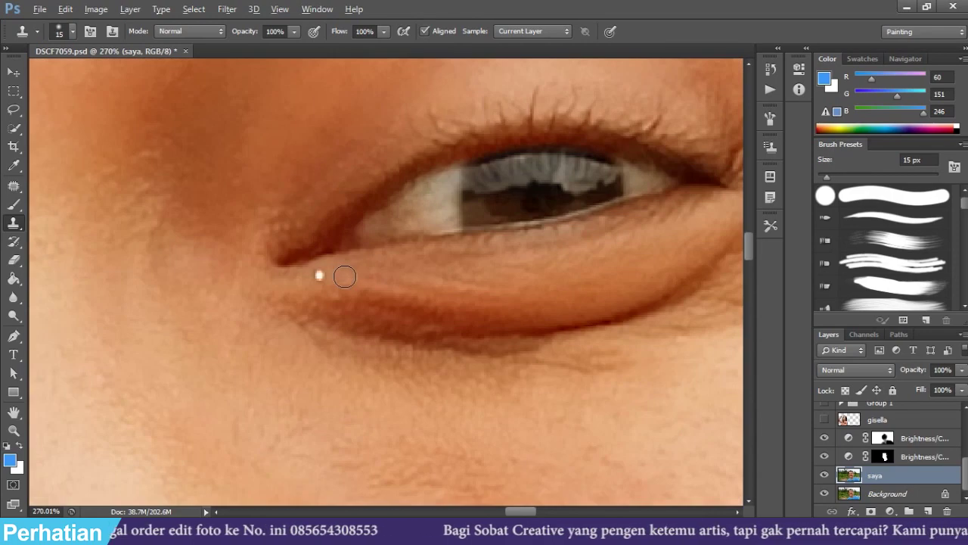
left_click(342, 277, "alt")
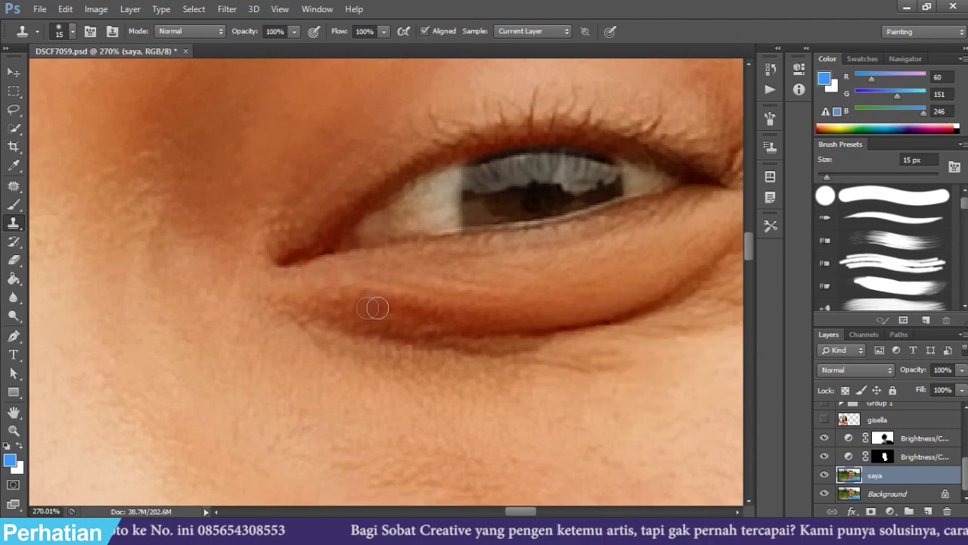
- Zoom back out over the composite and return to the Move tool
scroll(374, 307, "down", 3)
scroll(329, 302, "down", 2)
scroll(225, 249, "down", 2)
scroll(388, 282, "down", 2)
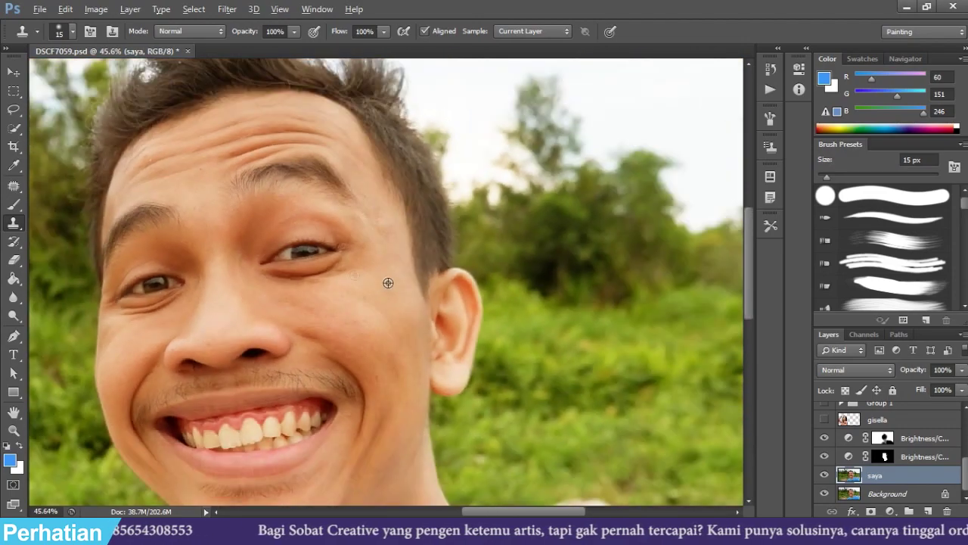
scroll(298, 242, "down", 2)
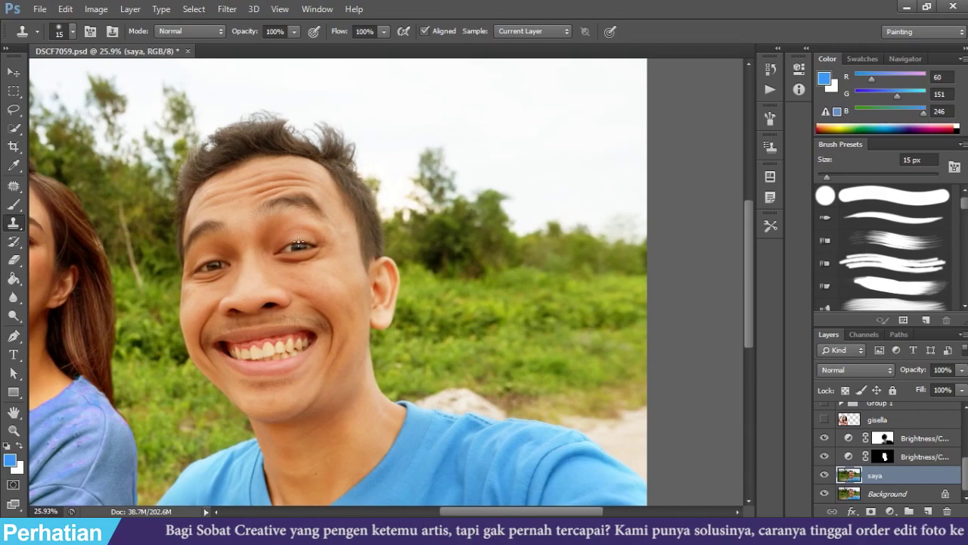
scroll(299, 242, "down", 1)
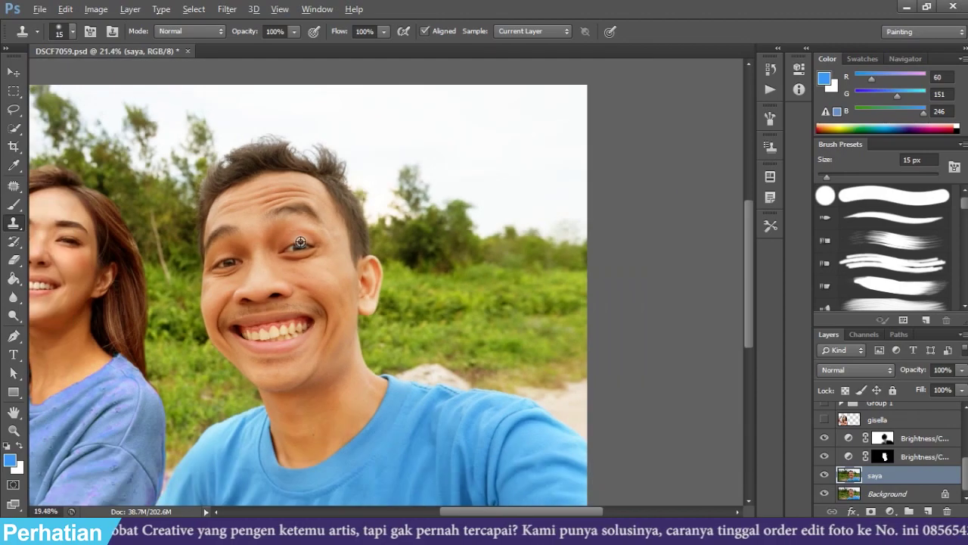
scroll(302, 219, "down", 1)
left_click(13, 73)
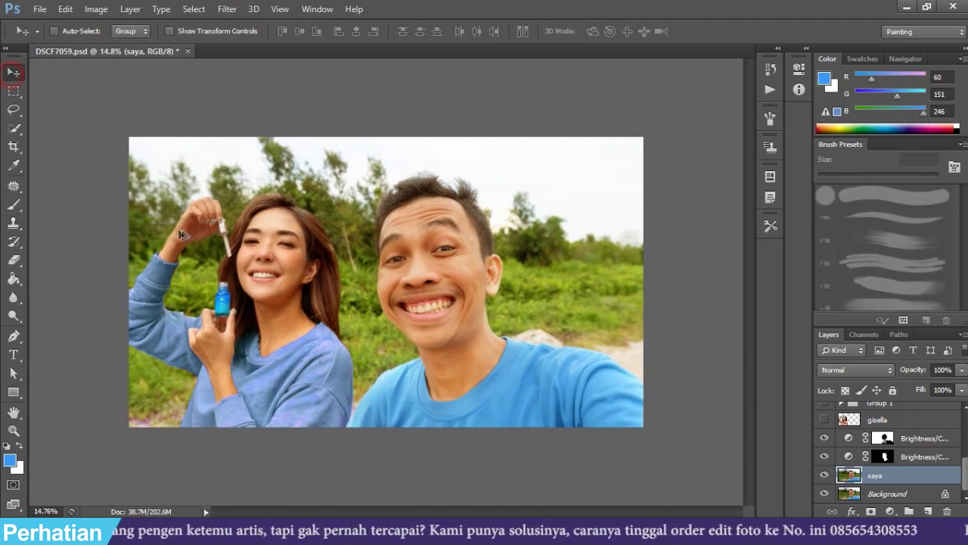
scroll(290, 243, "up", 2)
scroll(230, 136, "up", 1)
scroll(236, 176, "up", 1)
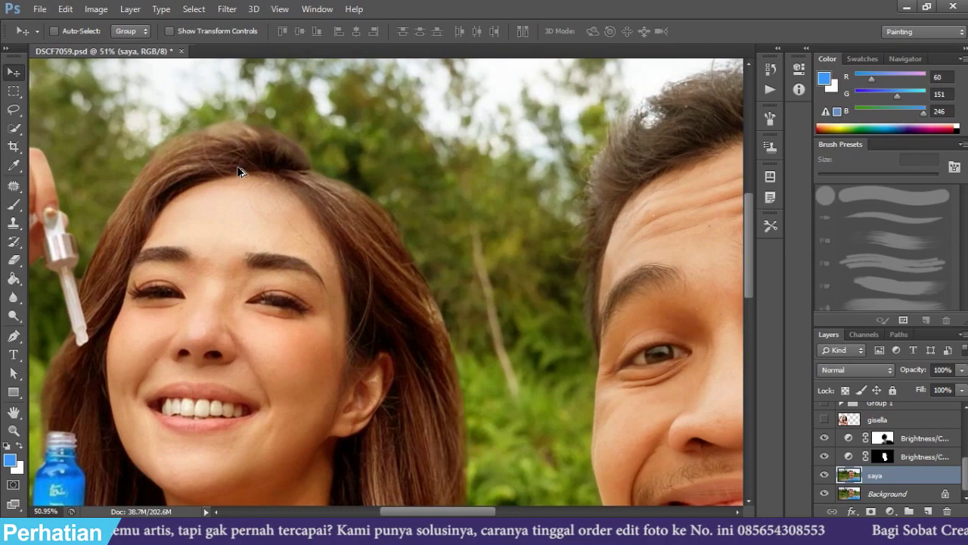
scroll(255, 220, "up", 1)
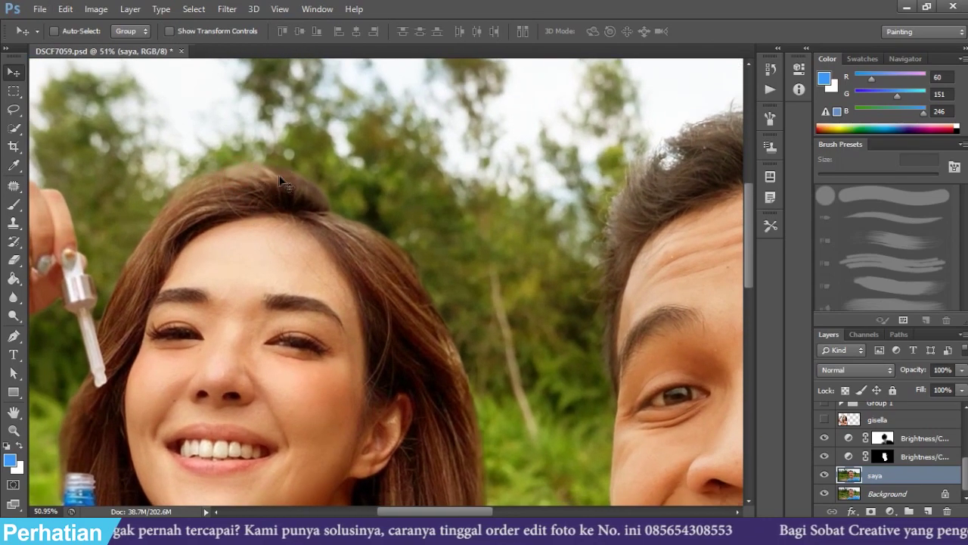
- On the gisella copy layer, set up the Eraser at 9% opacity and 175 px
scroll(897, 448, "up", 2)
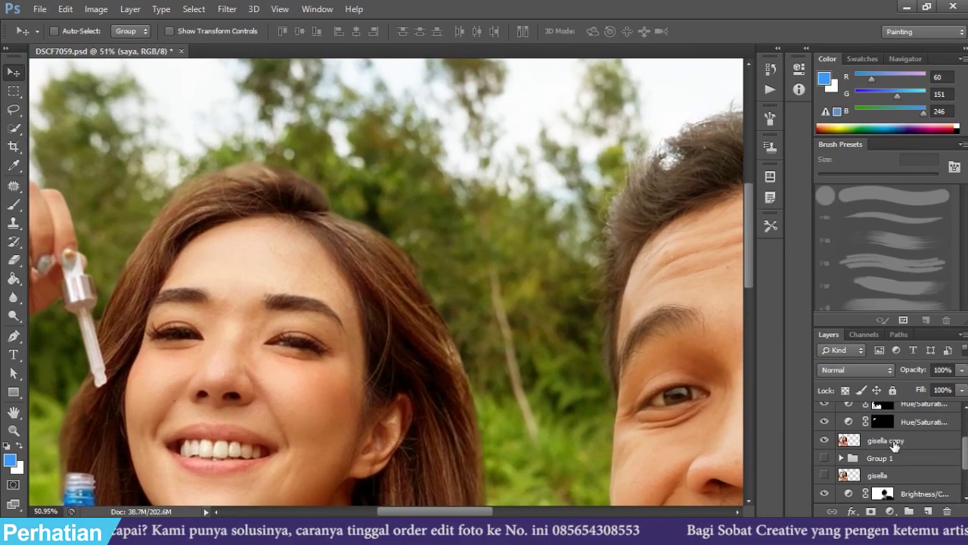
left_click(881, 442)
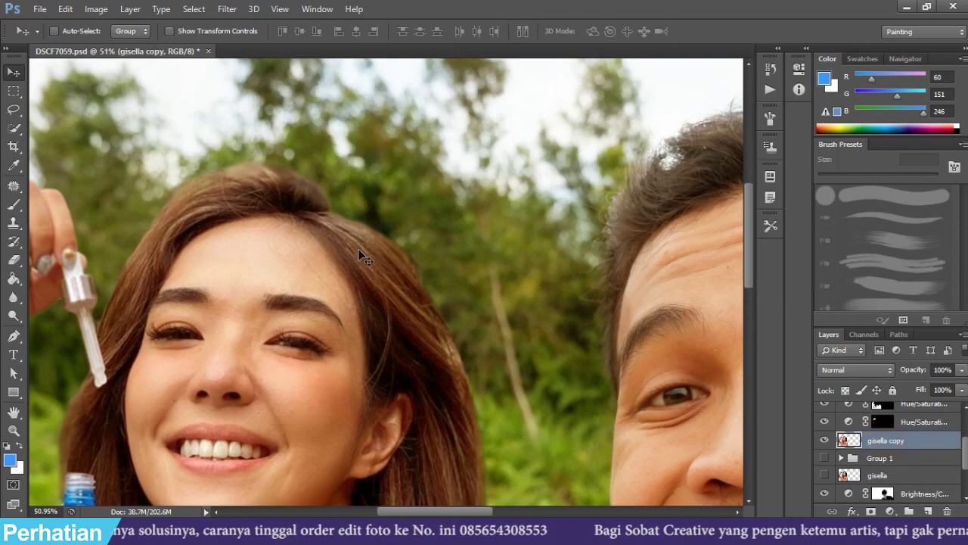
key("e")
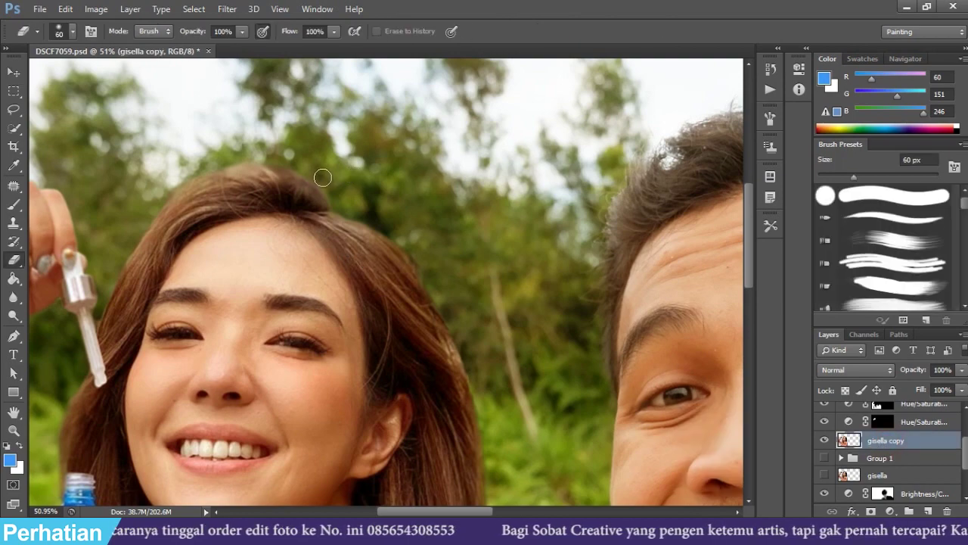
key("bracketright")
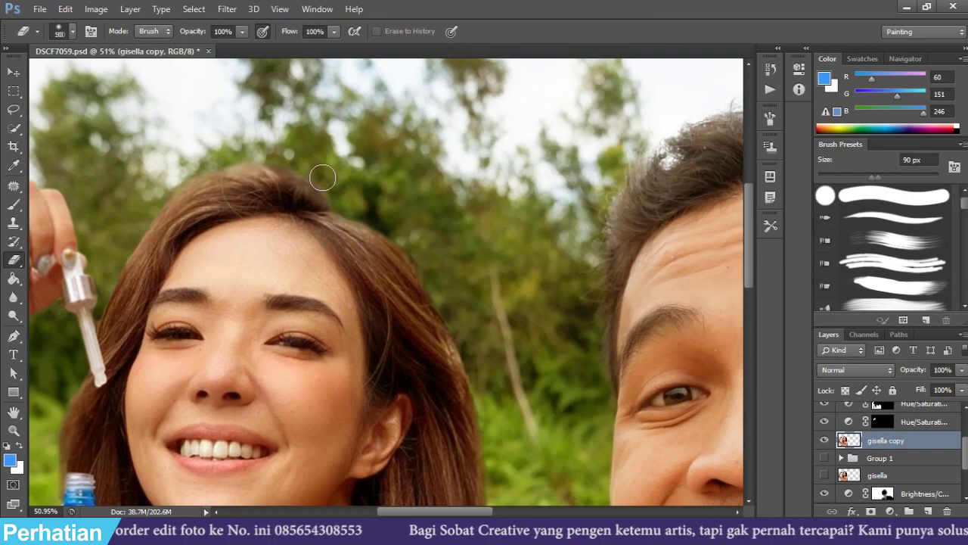
left_click(242, 31)
left_click_drag(244, 50, 188, 50)
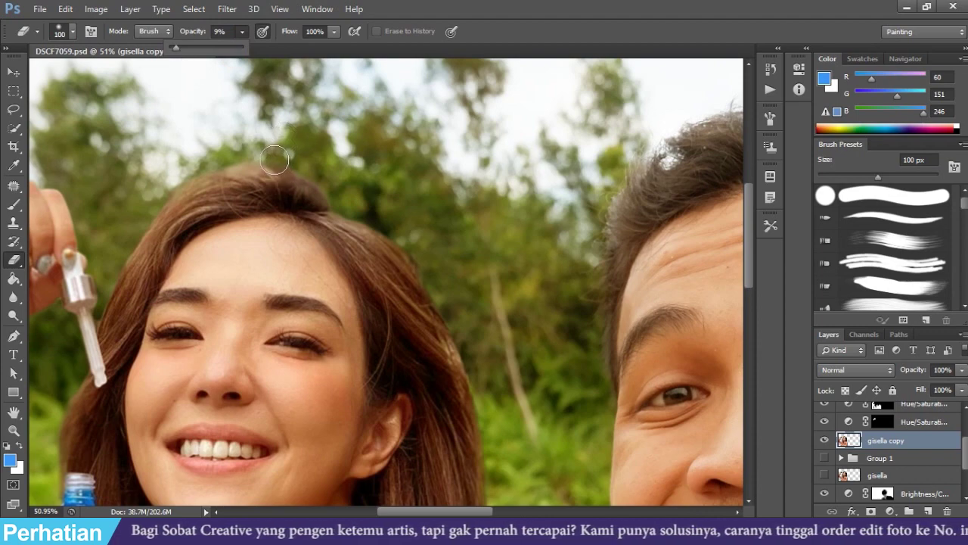
key("bracketright")
key("bracketright")
key("bracketright")
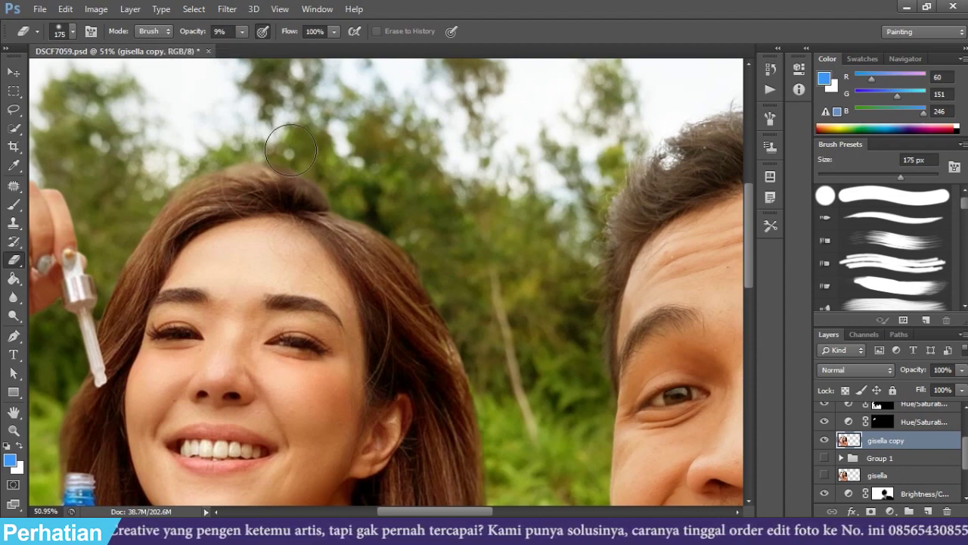
- Faintly erase the top edge of the woman's hair so it fades into the trees
left_click_drag(258, 163, 190, 180)
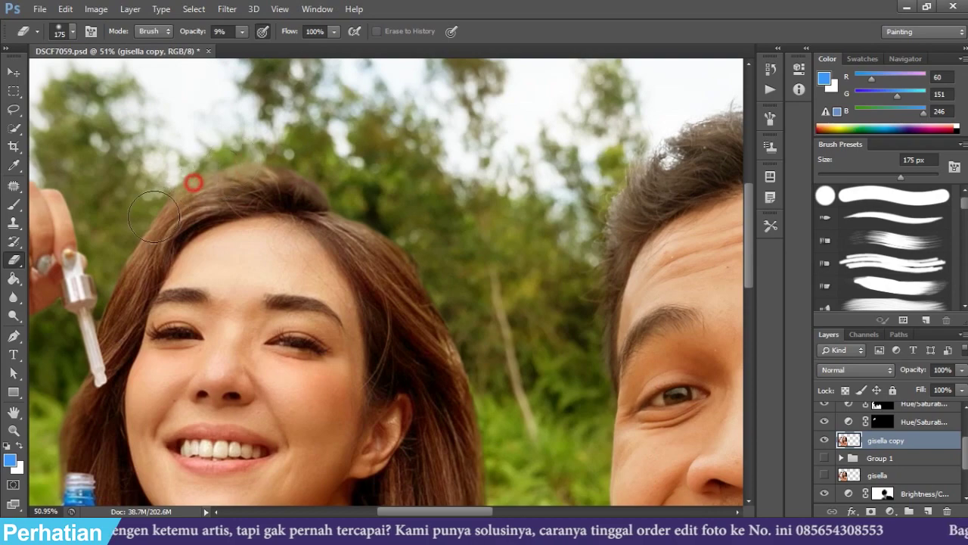
left_click_drag(151, 212, 136, 232)
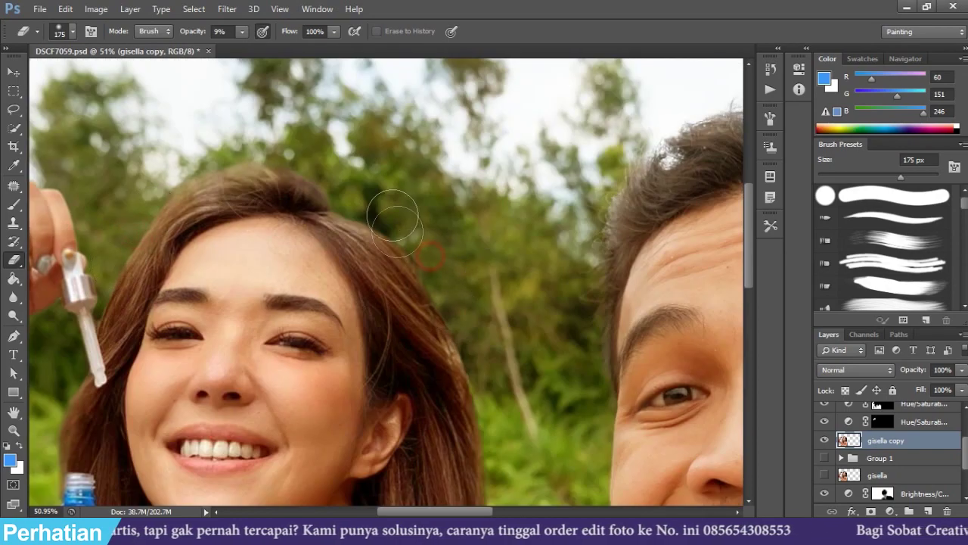
left_click_drag(484, 326, 466, 245)
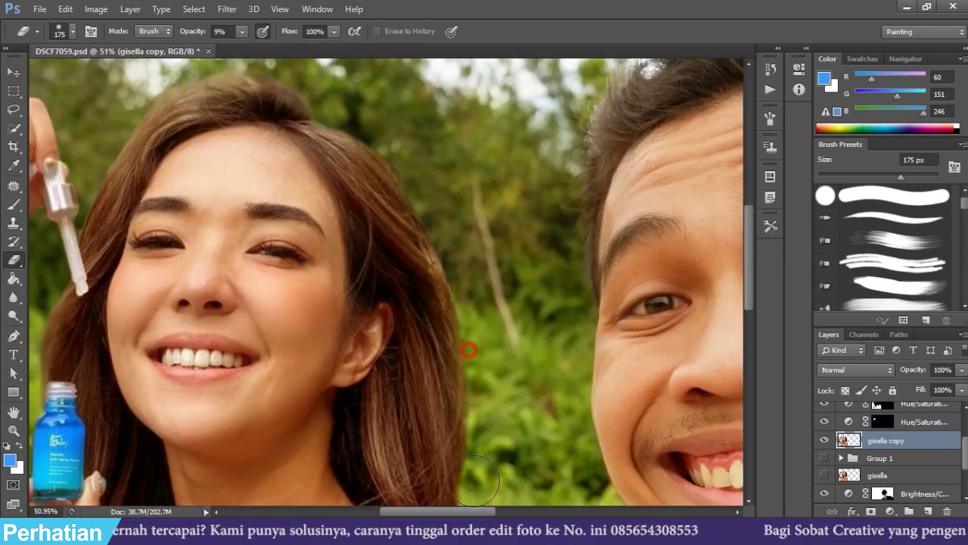
scroll(441, 385, "down", 2, "alt")
scroll(135, 323, "down", 1, "alt")
scroll(227, 325, "down", 1, "alt")
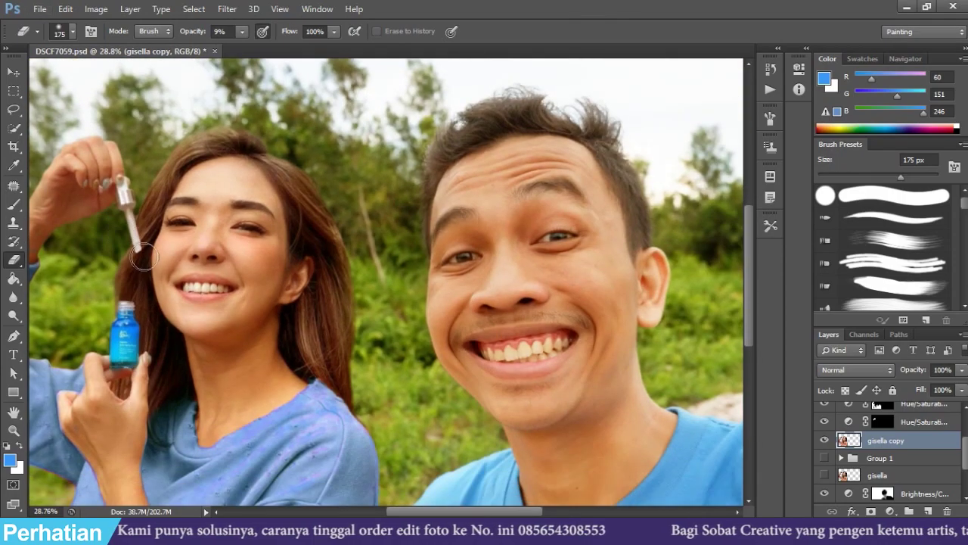
scroll(340, 333, "down", 2, "alt")
scroll(364, 338, "up", 1, "alt")
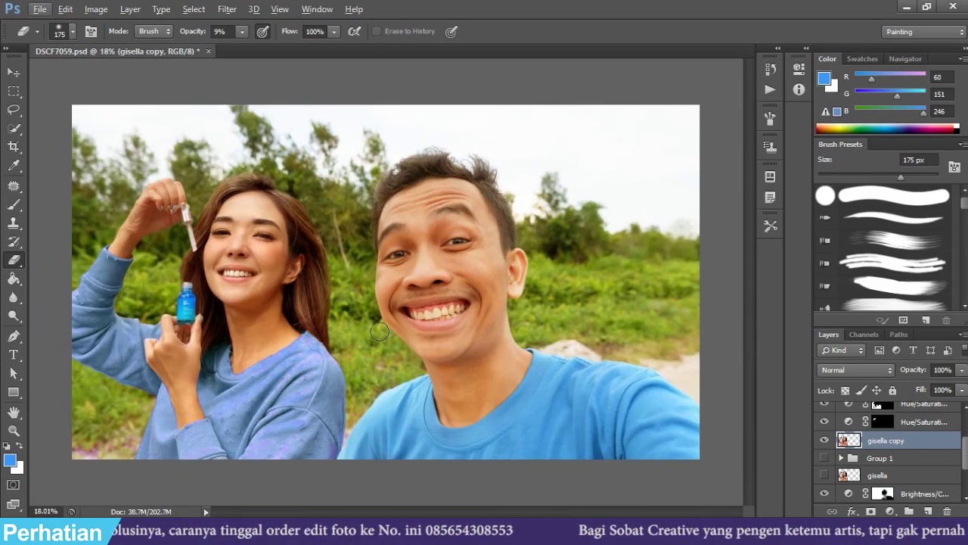
- Crop a thin strip off the composite's edges, bringing the document to 37.7M
left_click(14, 72)
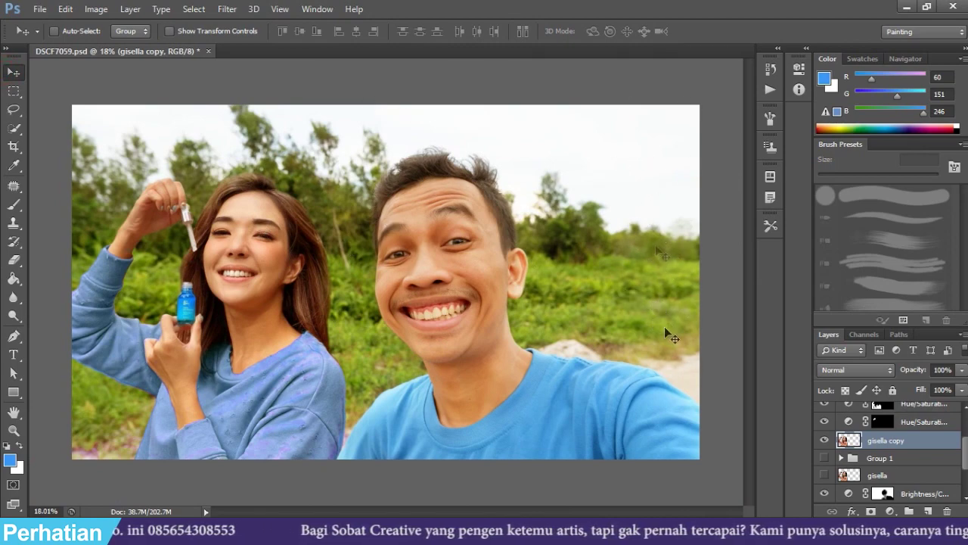
key("c")
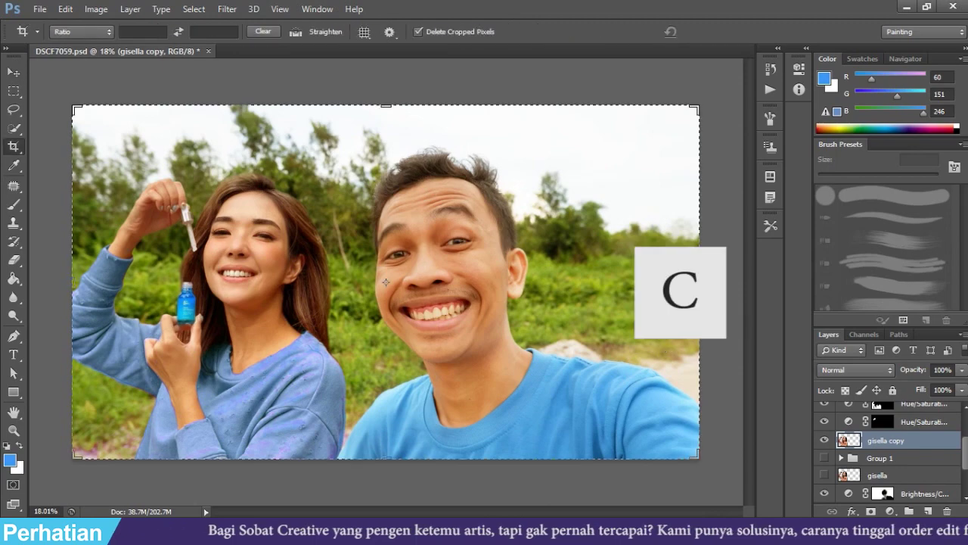
left_click_drag(378, 283, 386, 283)
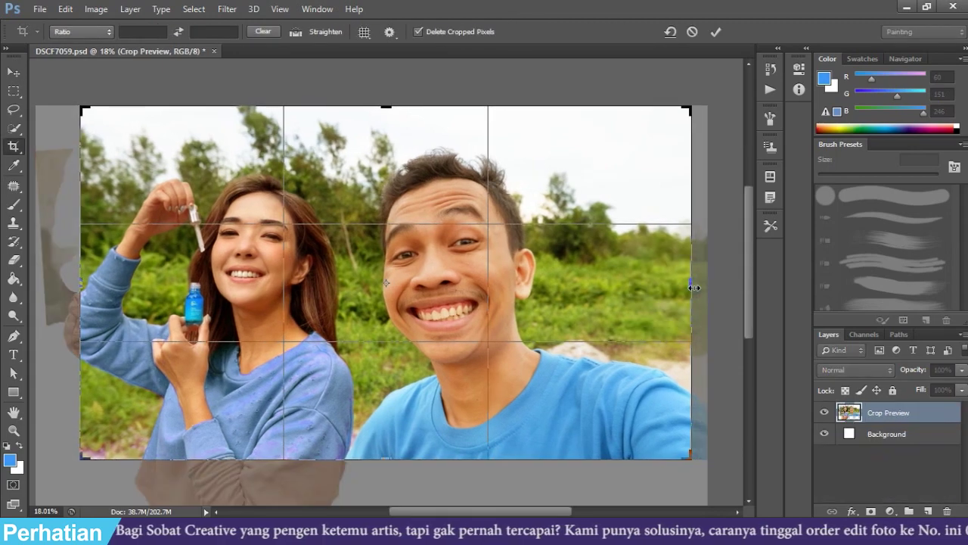
key("Escape")
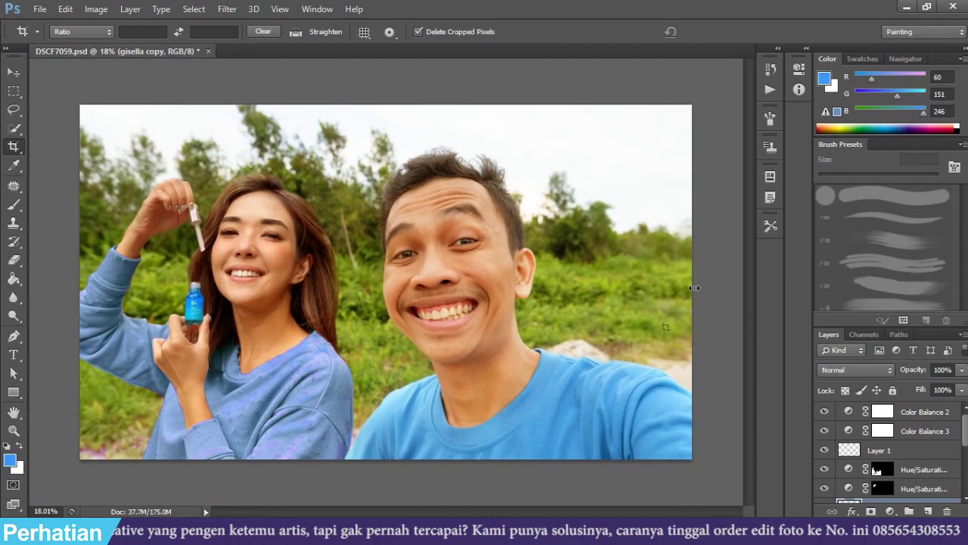
scroll(350, 454, "up", 4)
scroll(386, 435, "up", 2)
scroll(372, 421, "up", 1)
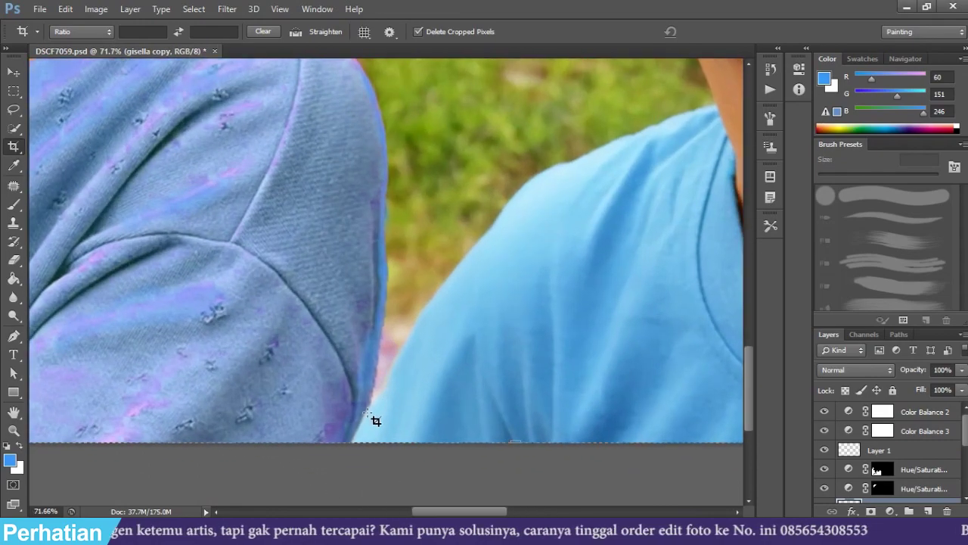
scroll(370, 437, "up", 2)
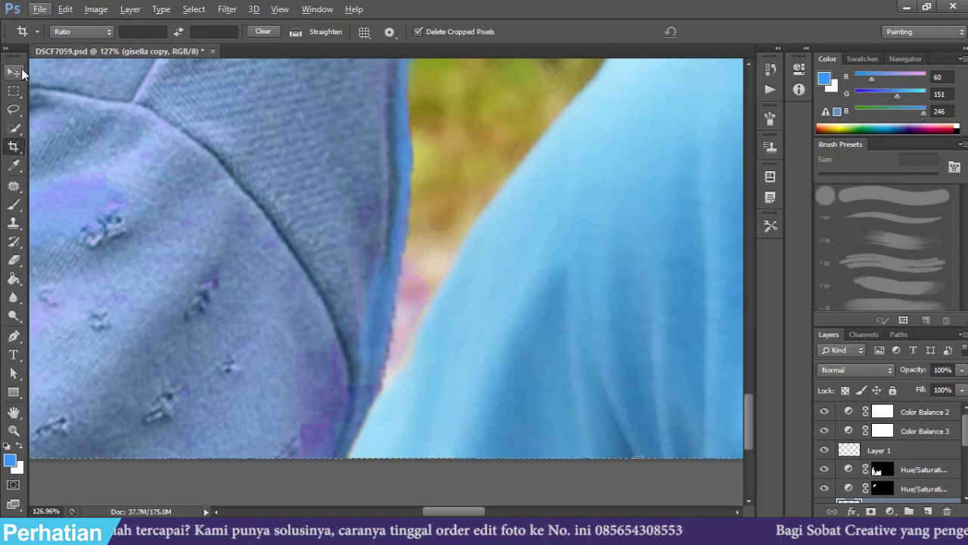
- Add a new layer above gisella copy and name it 'bayangan'
left_click(21, 72)
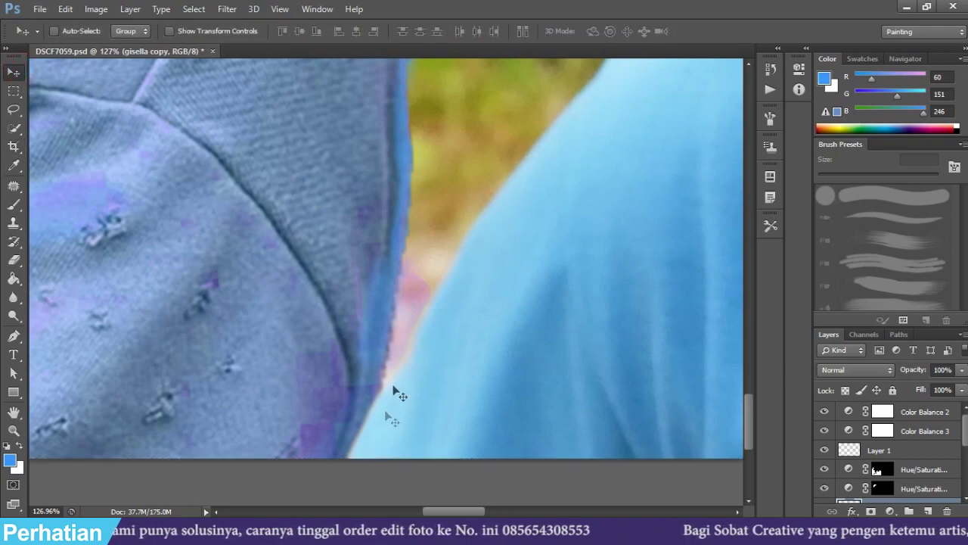
scroll(904, 469, "down", 3)
scroll(904, 469, "down", 2)
scroll(900, 469, "down", 1)
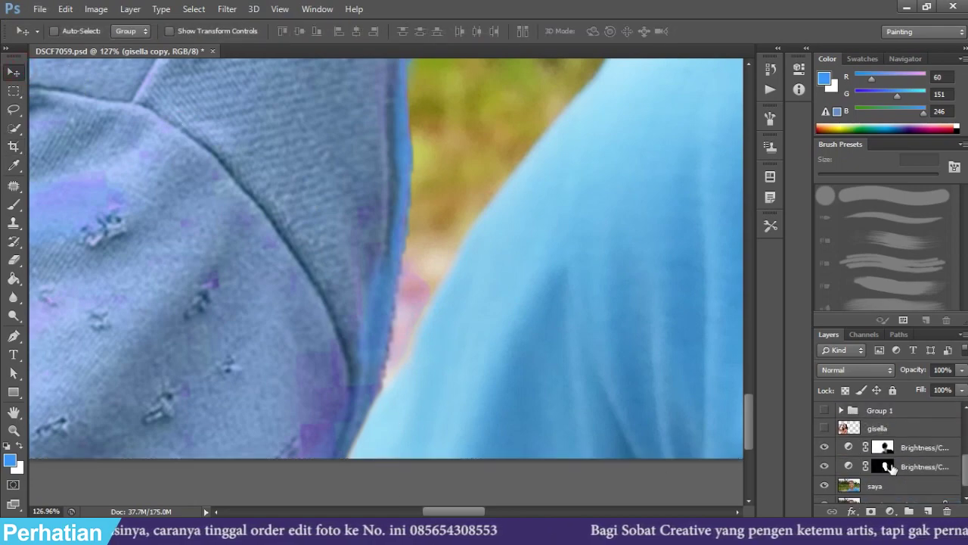
scroll(896, 469, "up", 2)
scroll(891, 469, "up", 2)
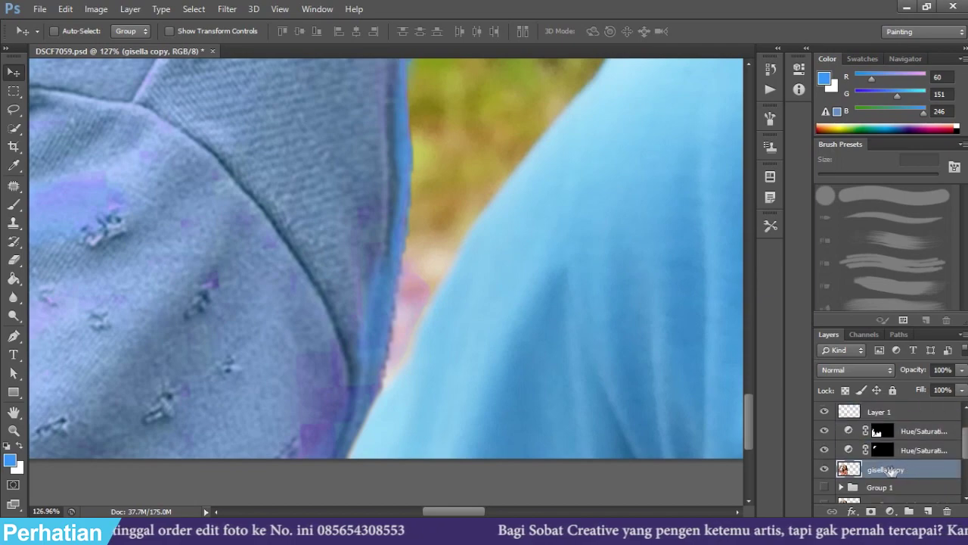
left_click(930, 512)
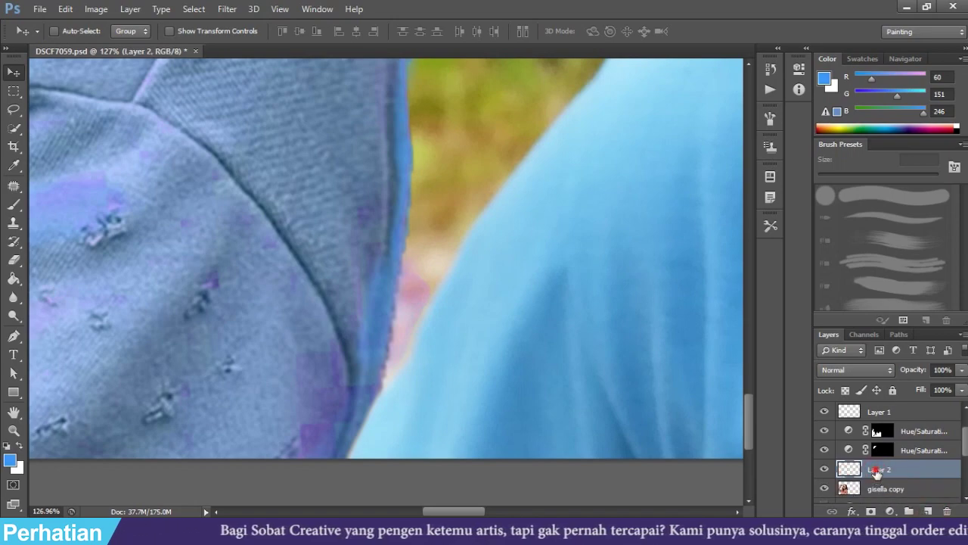
double_click(880, 469)
type("bayan")
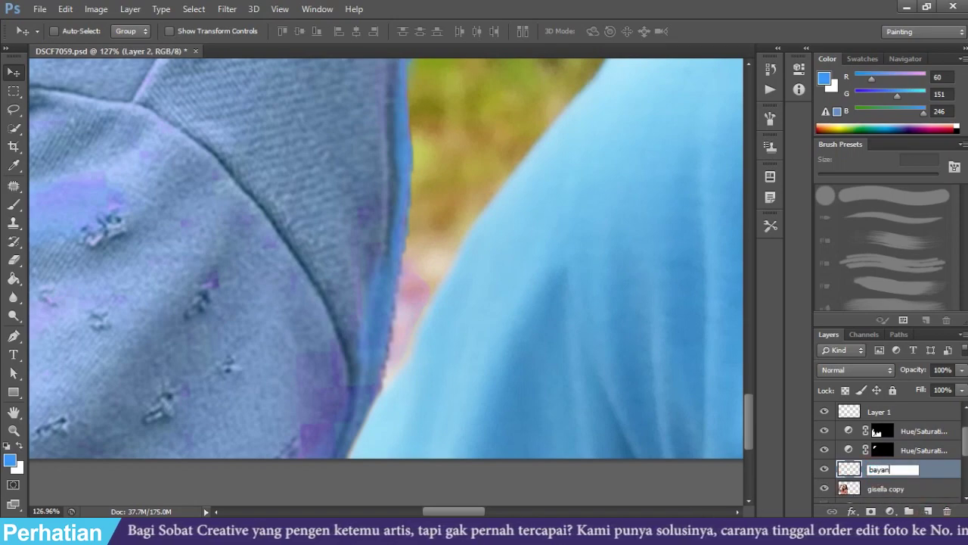
type("gan")
key("Return")
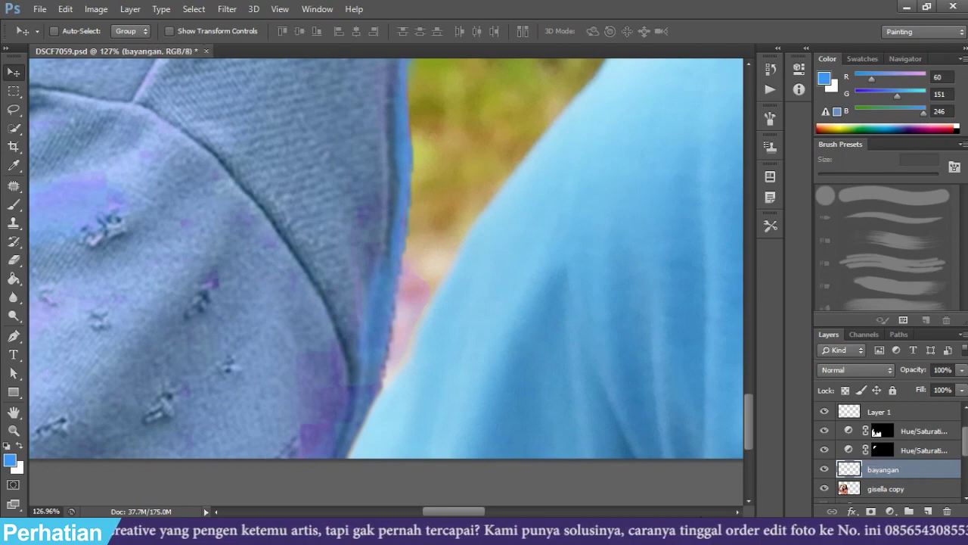
- Set up a large black brush at about 4% opacity
key("b")
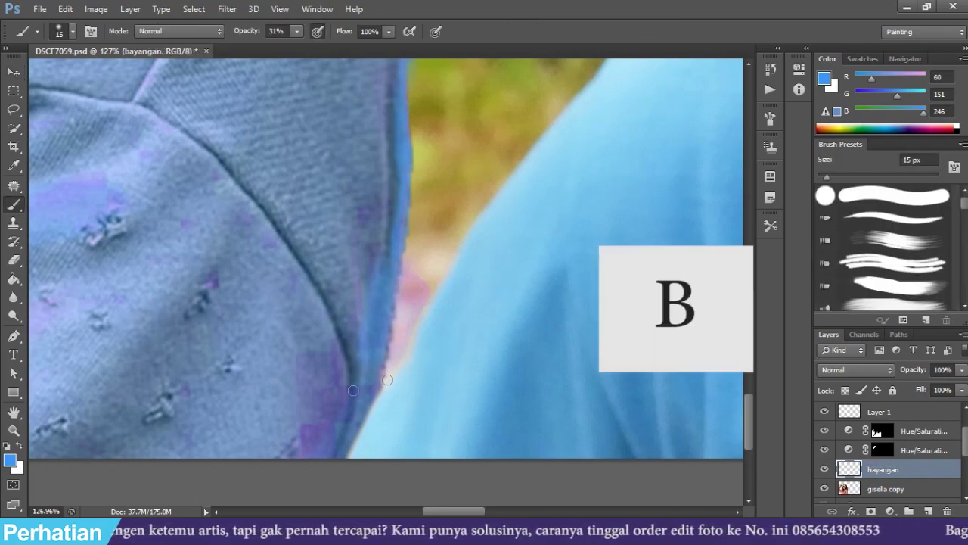
left_click(11, 460)
left_click_drag(450, 163, 391, 345)
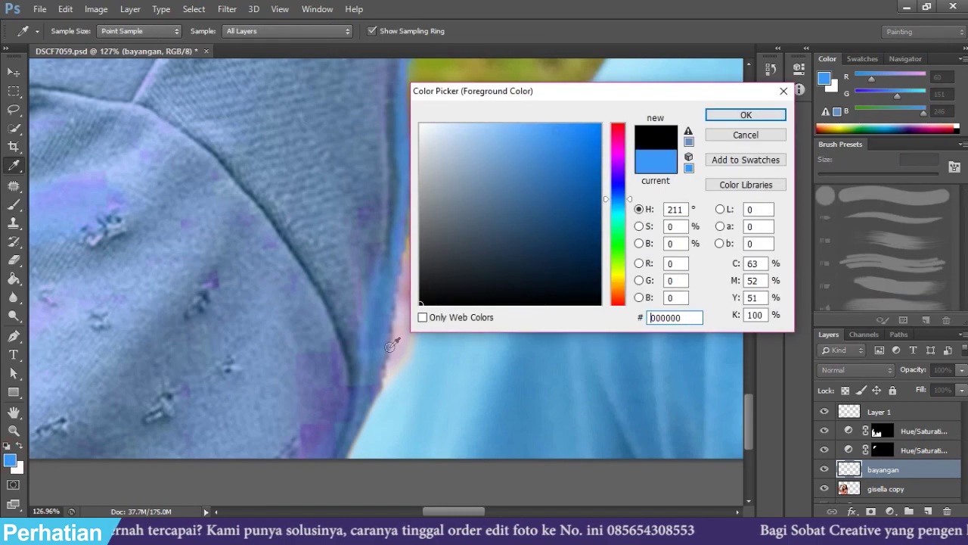
left_click(755, 115)
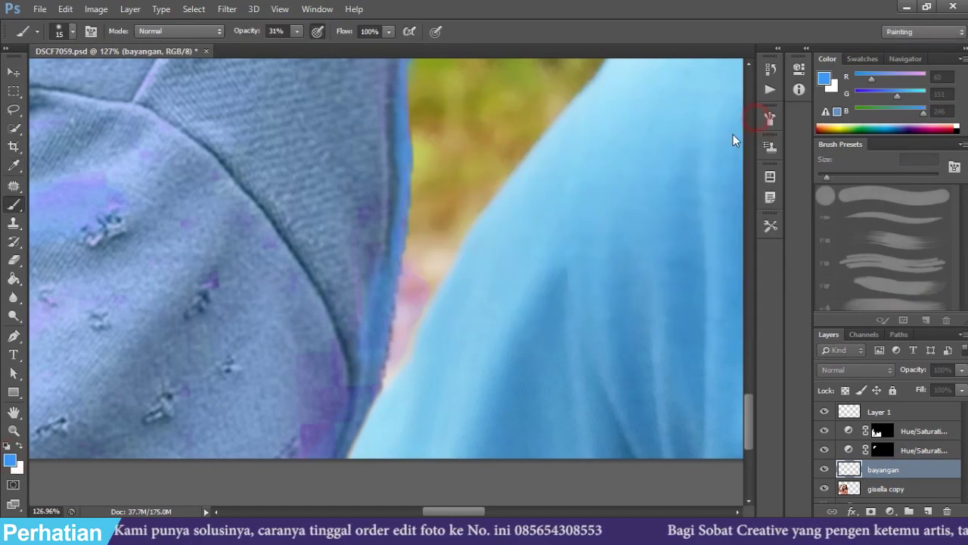
left_click(297, 32)
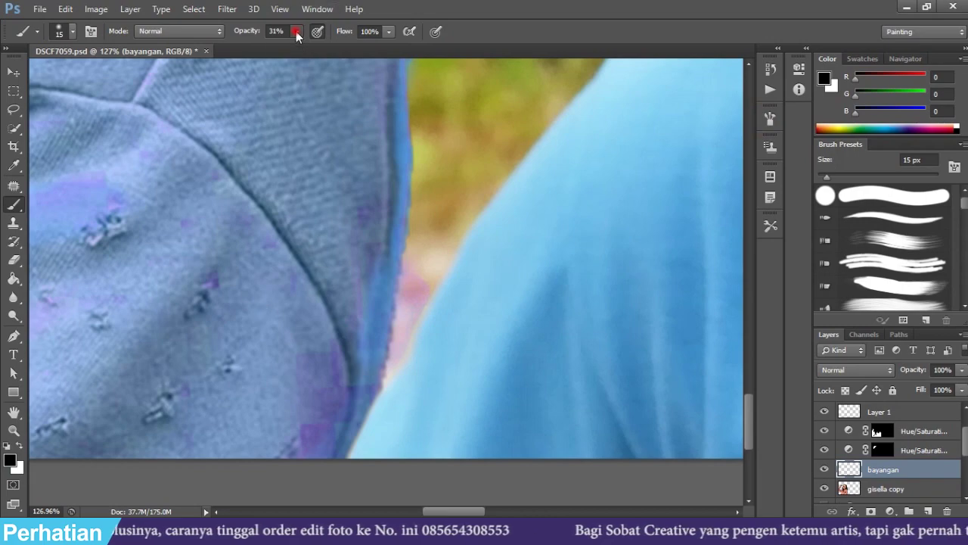
left_click_drag(296, 35, 279, 51)
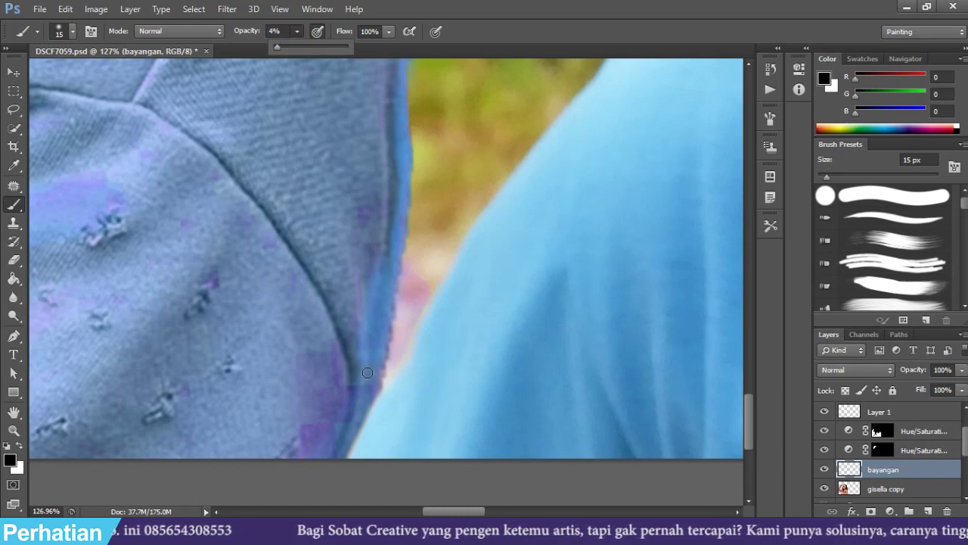
key("bracketright")
key("bracketright")
key("bracketright")
key("bracketright")
key("bracketright")
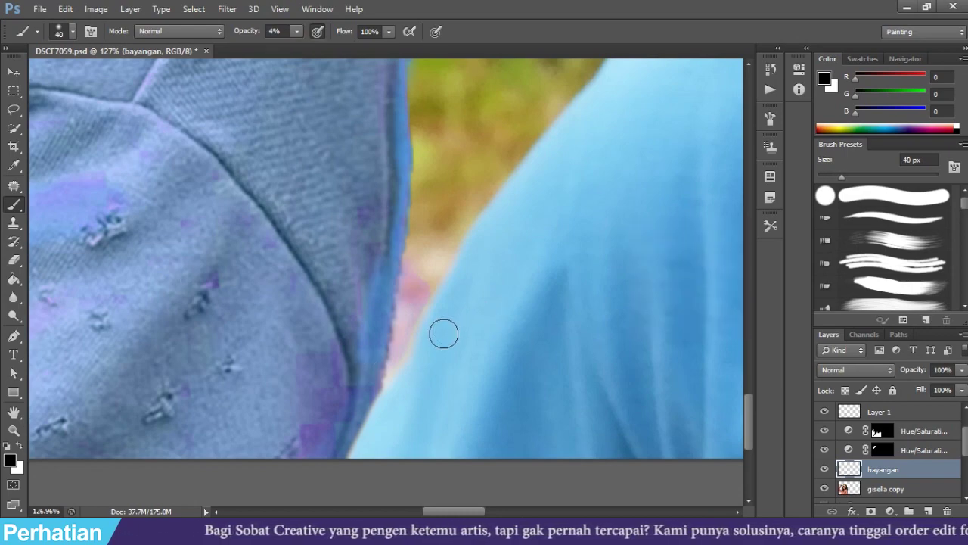
key("bracketright")
- Paint a faint shadow along the man's shirt edge where it meets the woman's sweater
key("b")
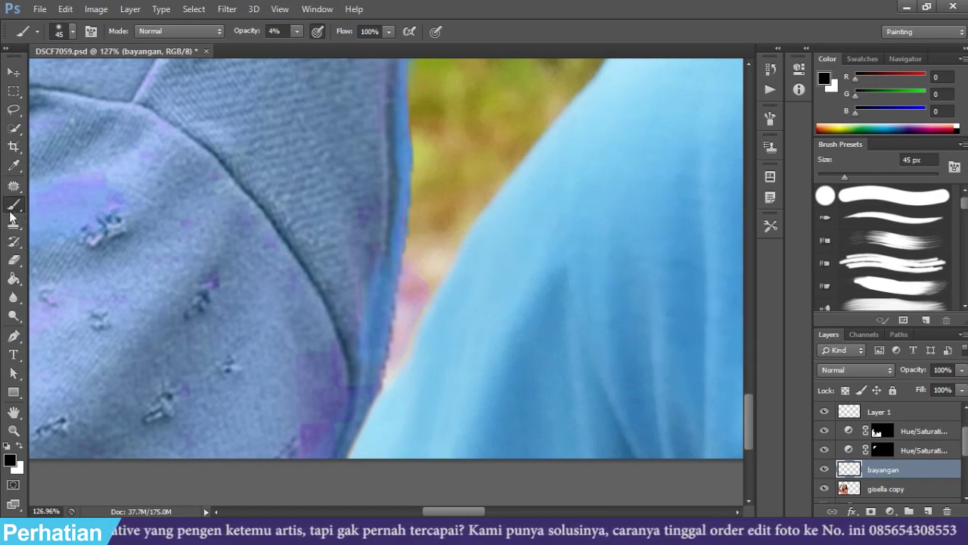
mouse_move(341, 422)
left_mouse_down()
mouse_move(378, 385)
mouse_move(334, 465)
mouse_move(381, 379)
mouse_move(386, 217)
mouse_move(340, 445)
mouse_move(302, 476)
mouse_move(497, 229)
left_mouse_up()
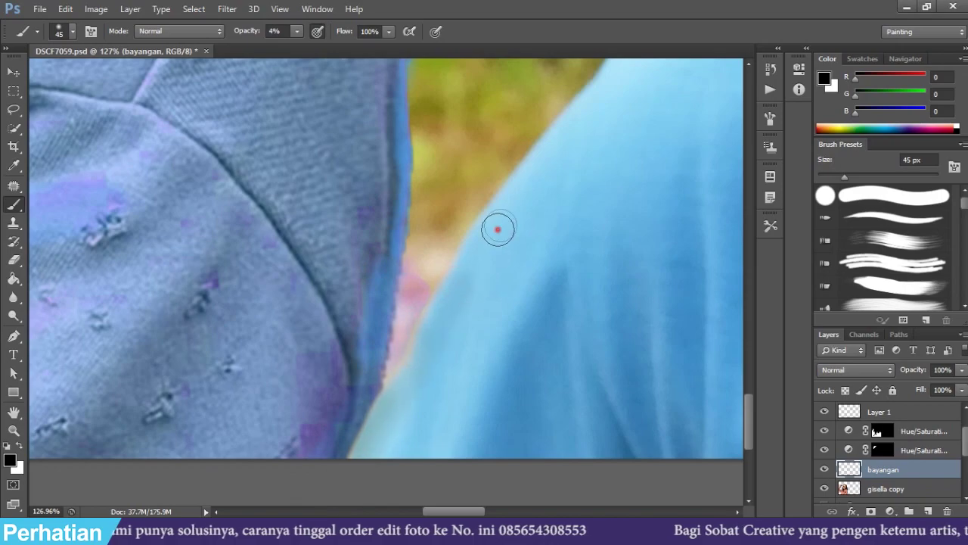
scroll(395, 378, "down", 3)
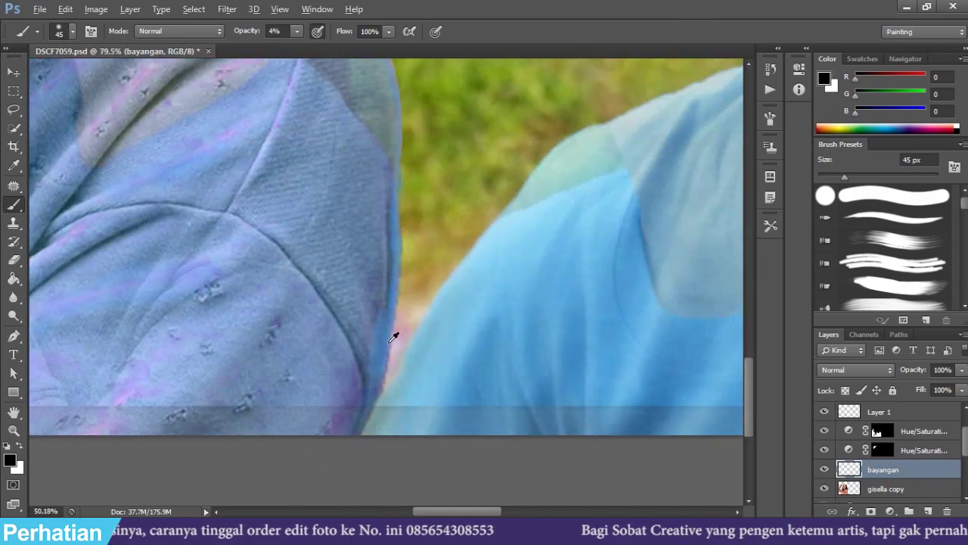
scroll(393, 337, "down", 3)
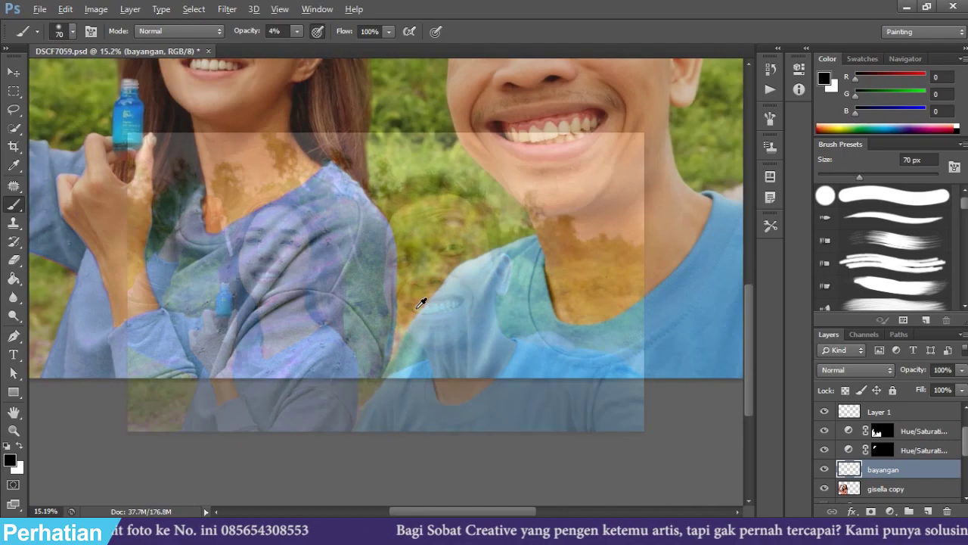
key("ctrl+0")
left_click(825, 469)
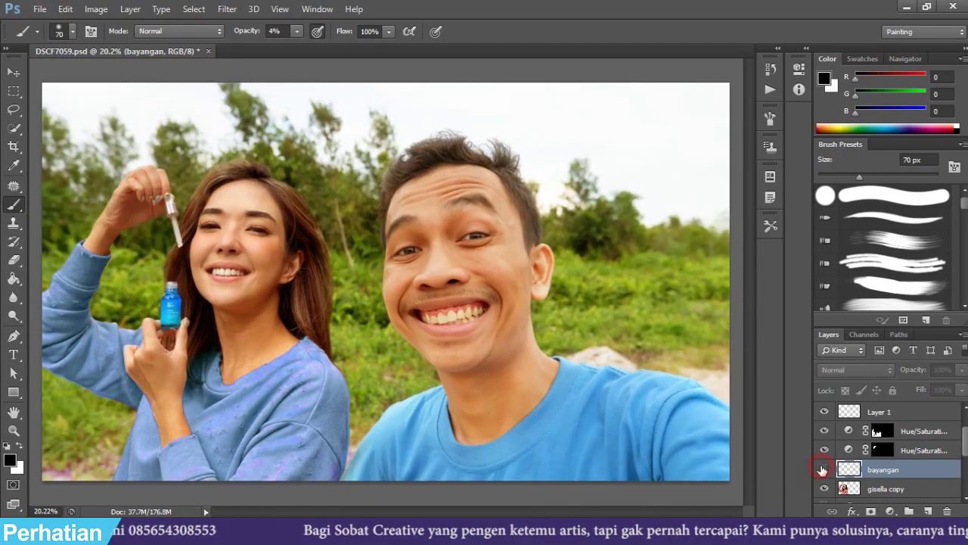
left_click(825, 469)
left_click(824, 469)
left_click(825, 469)
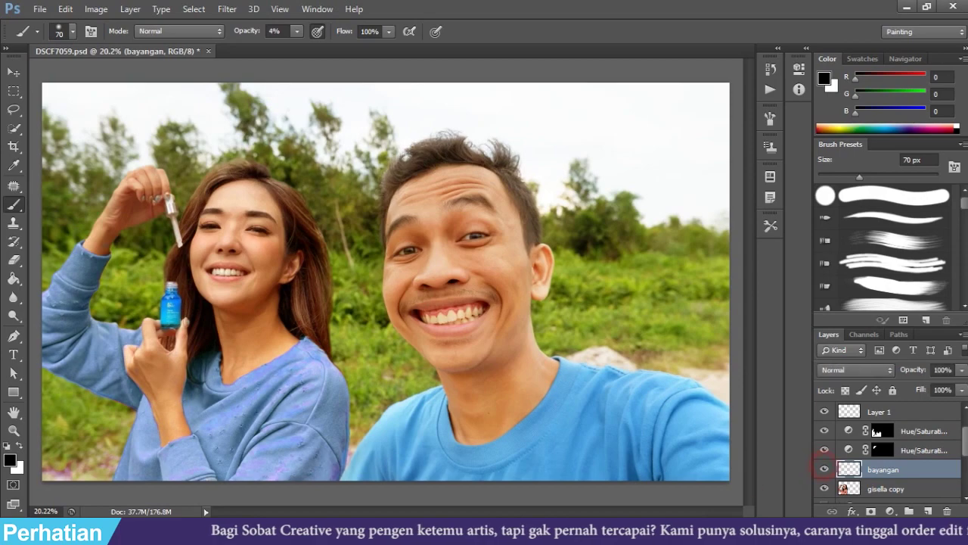
scroll(322, 281, "down", 1)
scroll(322, 281, "up", 2)
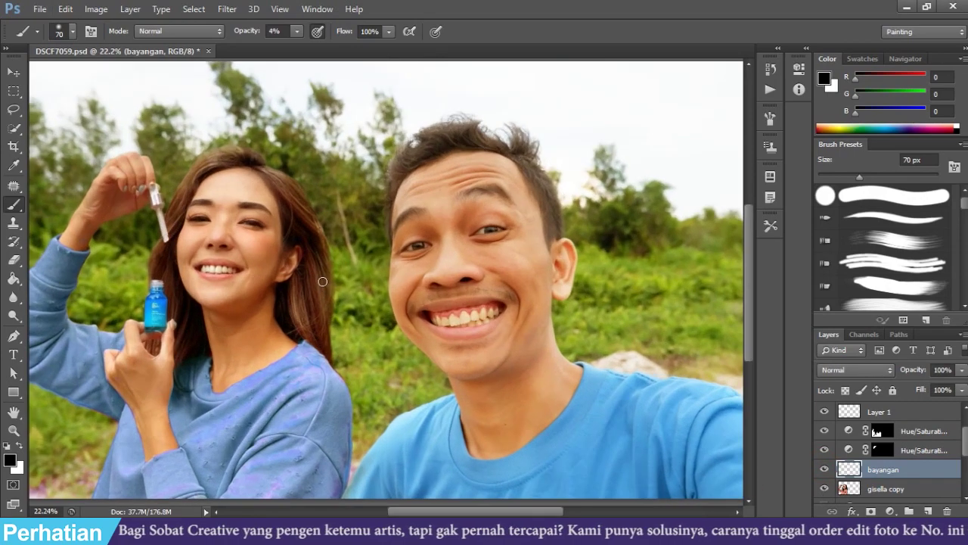
left_click(14, 71)
scroll(371, 162, "down", 1)
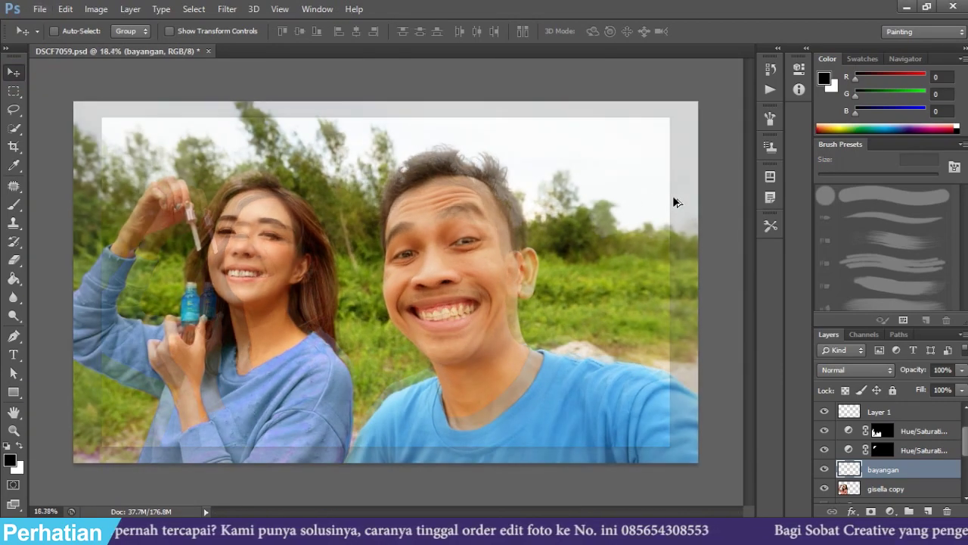
scroll(675, 202, "up", 1)
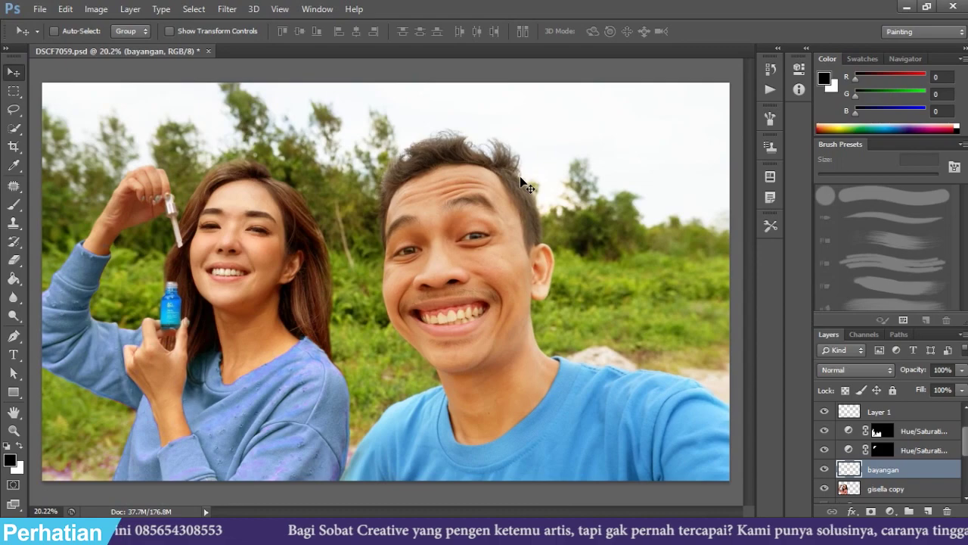
scroll(530, 185, "down", 1)
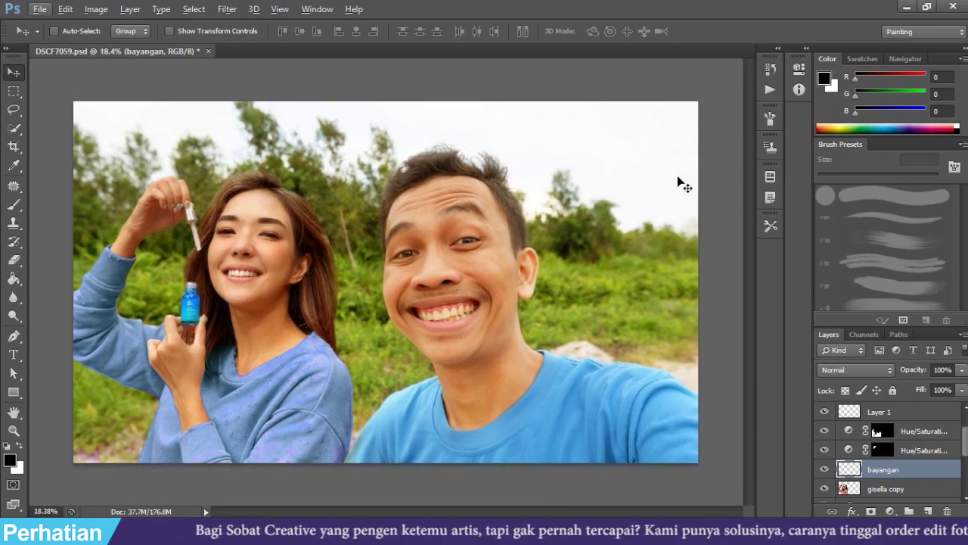
scroll(730, 179, "up", 1)
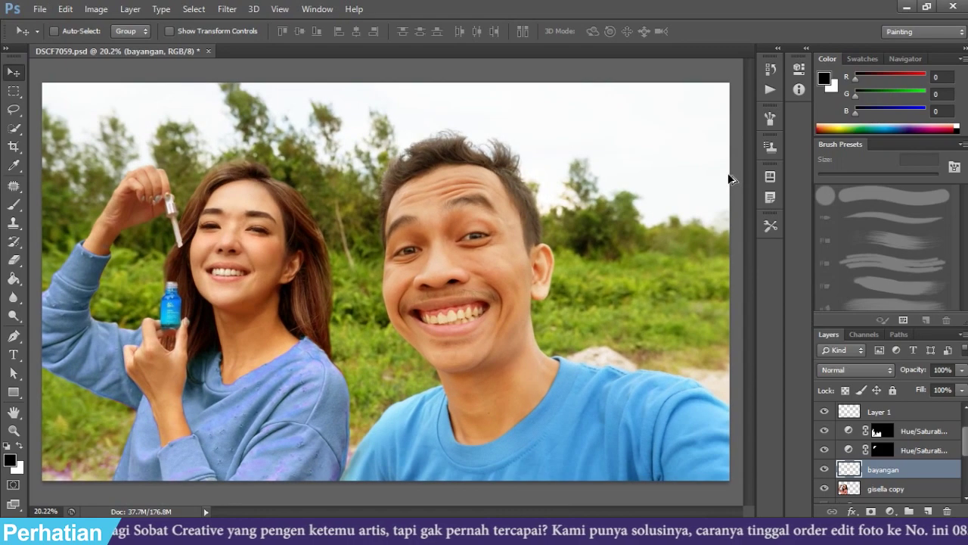
scroll(730, 179, "down", 1)
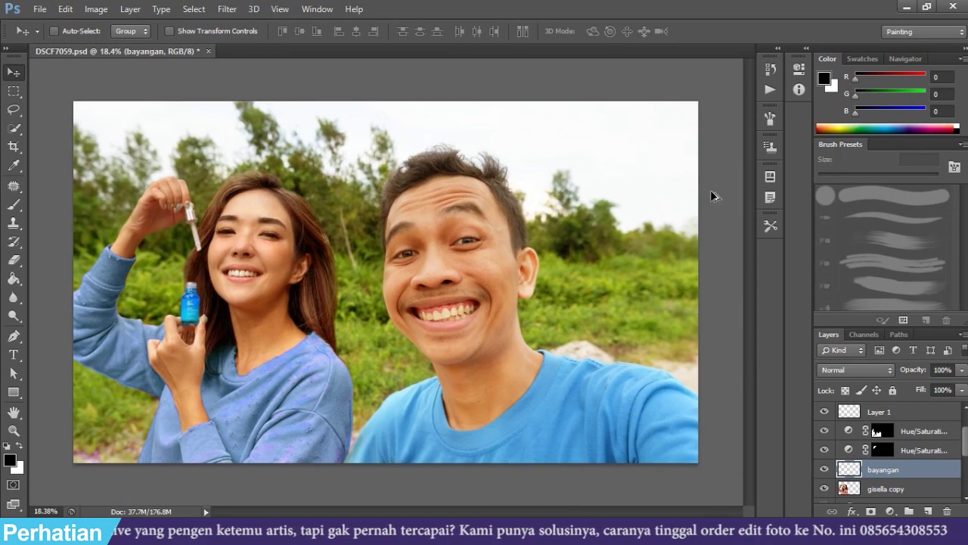
scroll(712, 192, "up", 1)
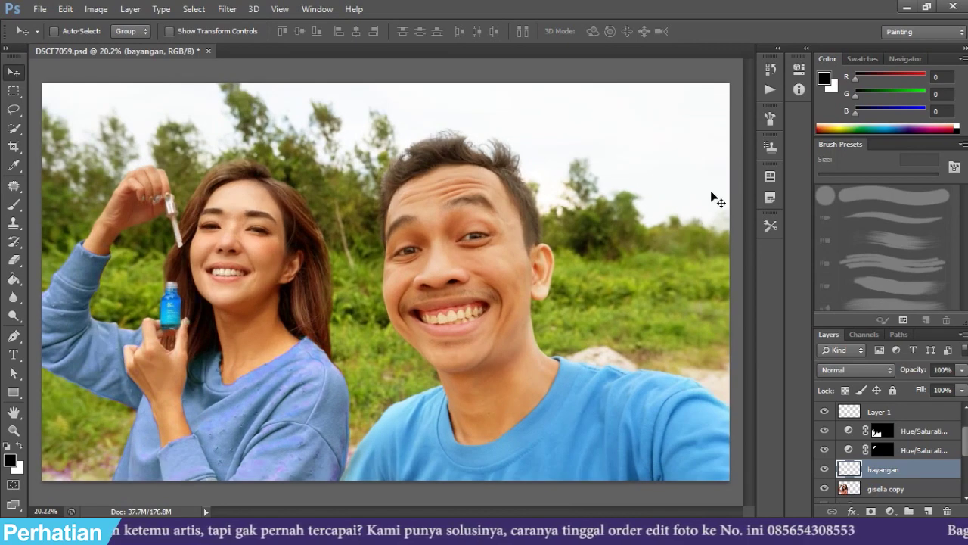
scroll(714, 199, "up", 1)
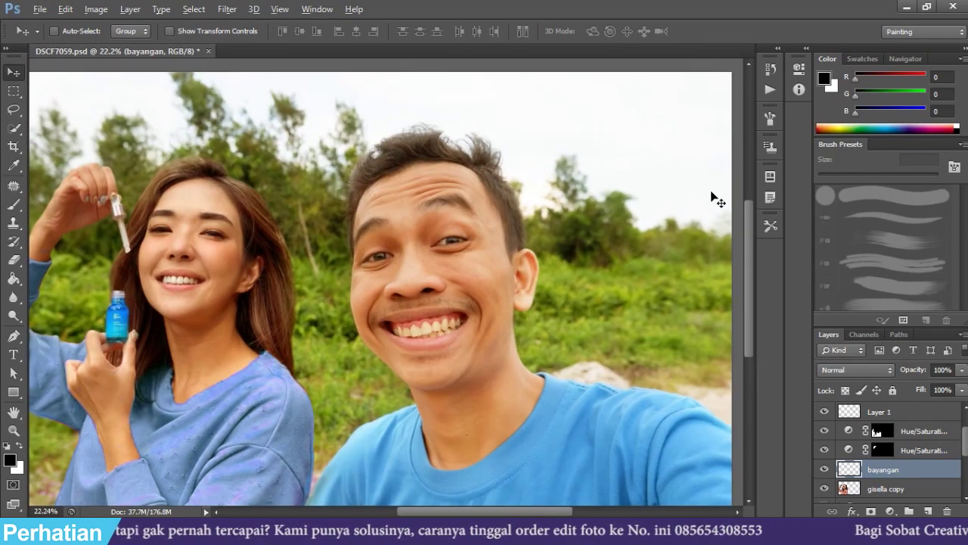
scroll(713, 197, "down", 1)
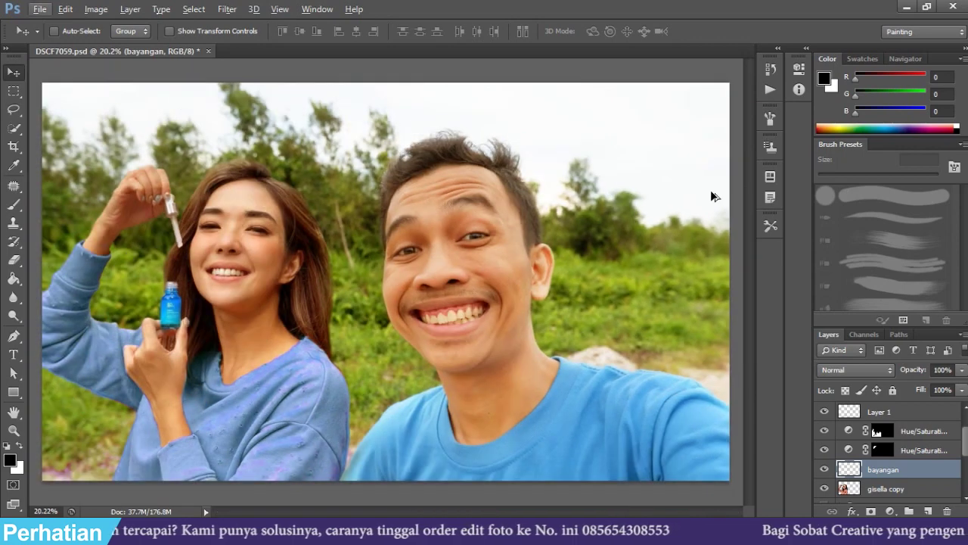